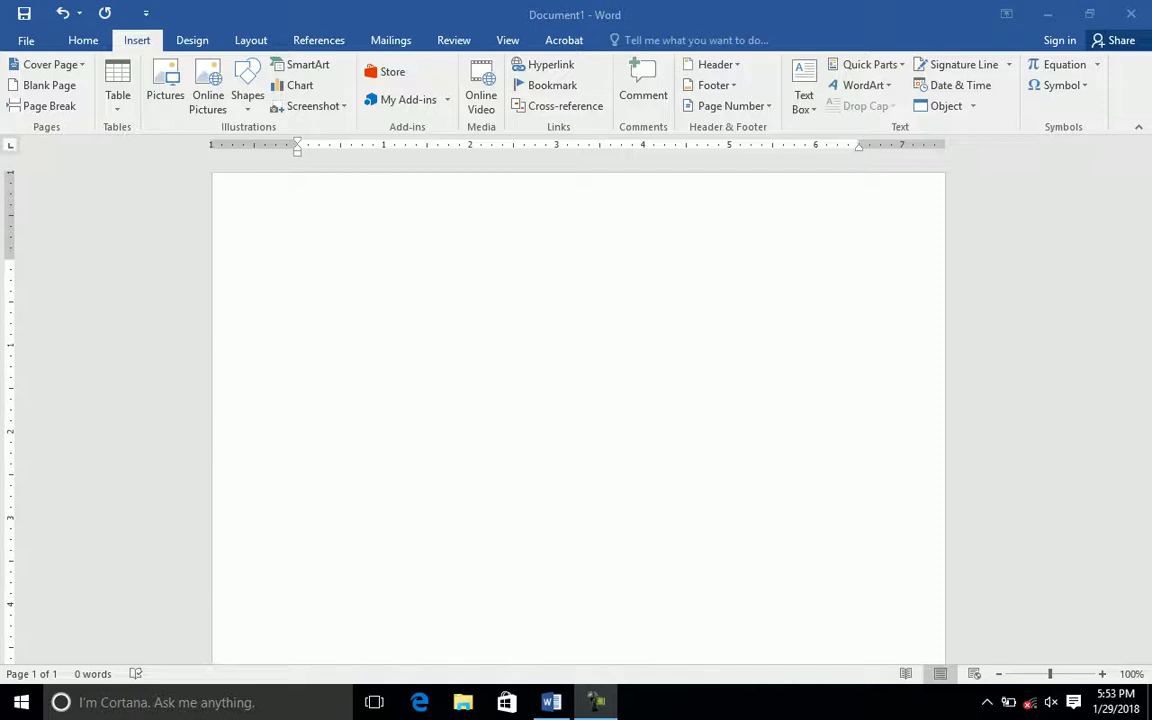
Type the heading 'Chart:' with the indented line 'The graphical presentation of data is called chart' below it.
type("Chart:")
key("Return")
key("Tab")
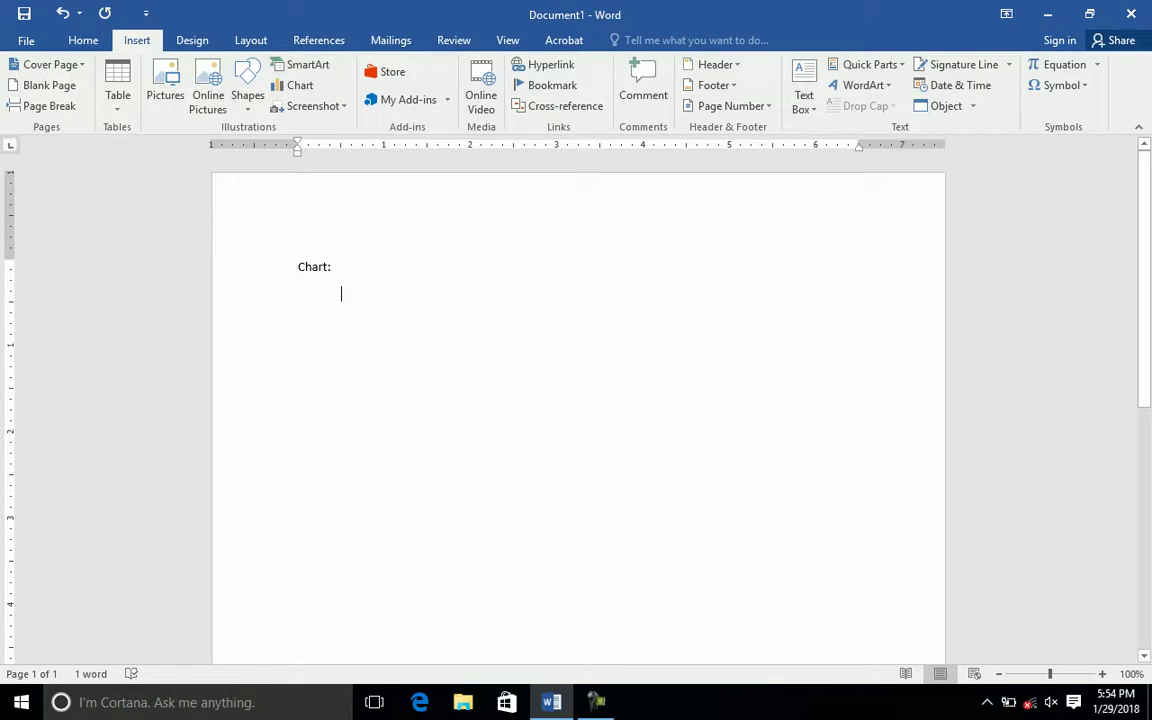
type("The grpahical ")
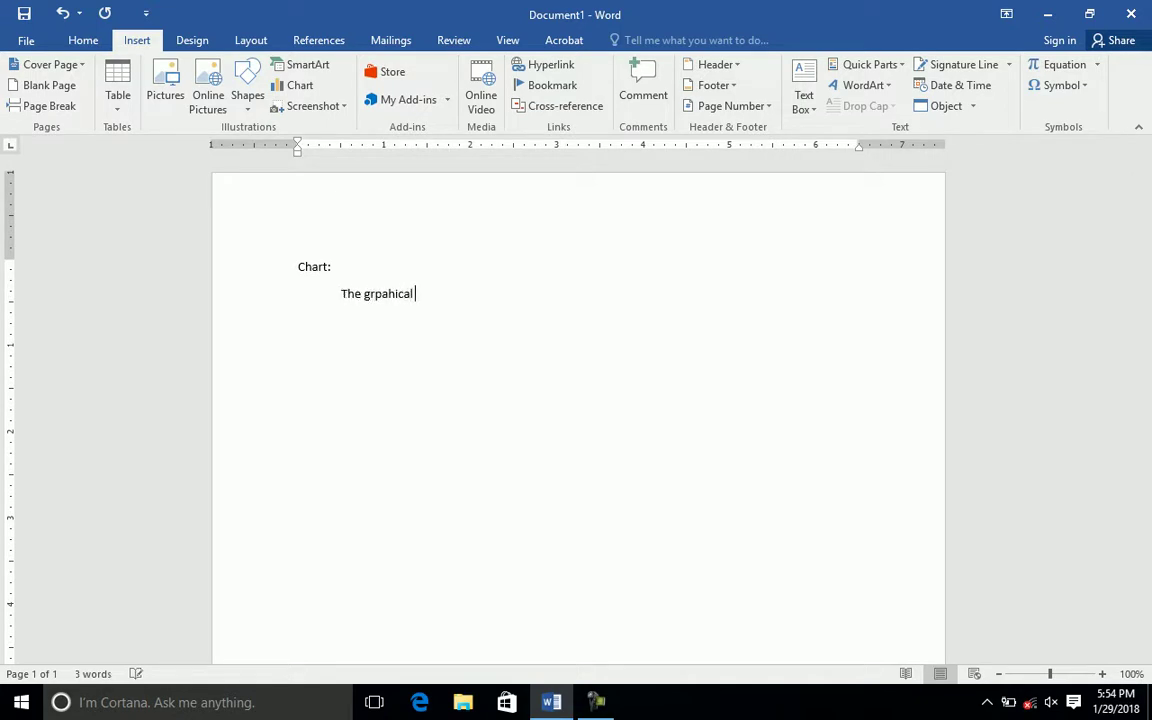
key("BackSpace")
key("BackSpace")
key("BackSpace")
key("BackSpace")
key("BackSpace")
key("BackSpace")
key("BackSpace")
key("BackSpace")
type("aphical presentation f")
key("BackSpace")
type("of data is called chart")
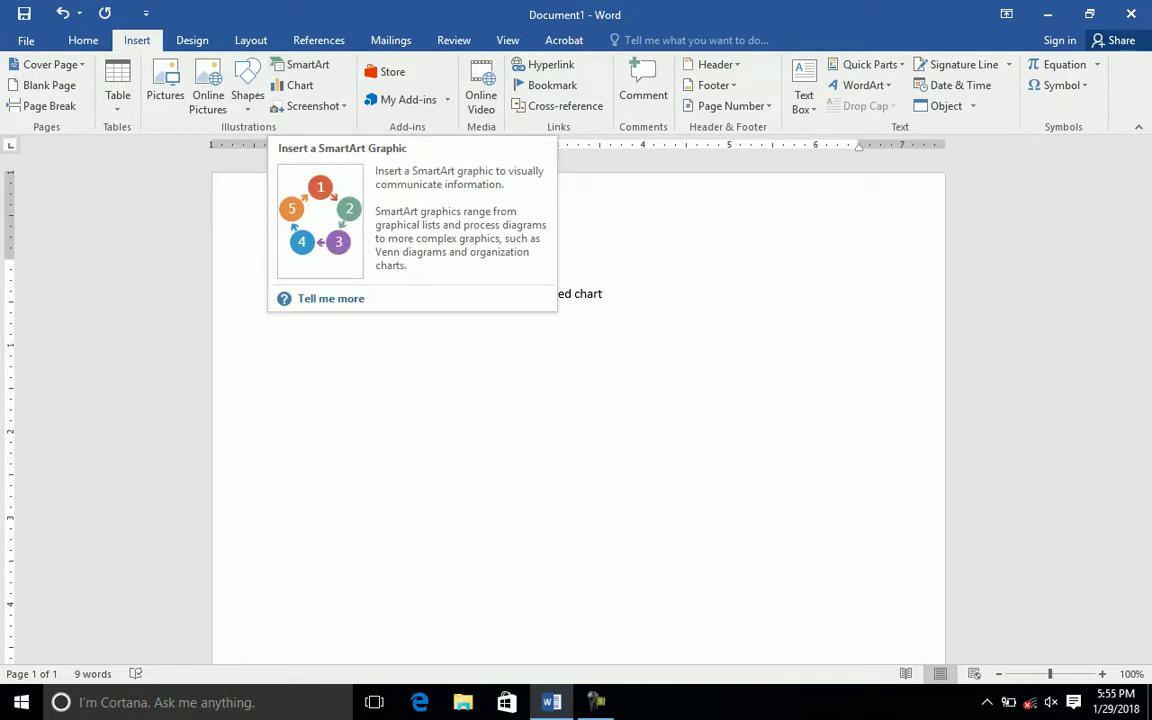
Add blank lines and preview line, area, stock, treemap, histogram, box-and-whisker and waterfall charts.
key("Return")
key("Return")
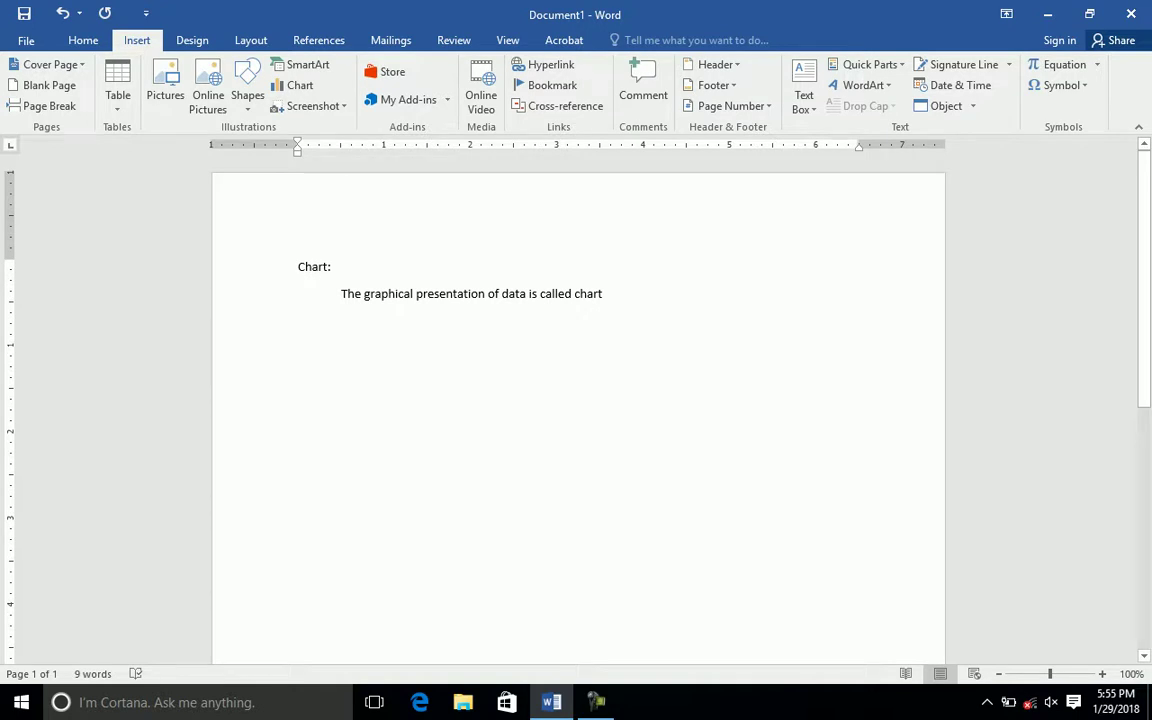
left_click(295, 85)
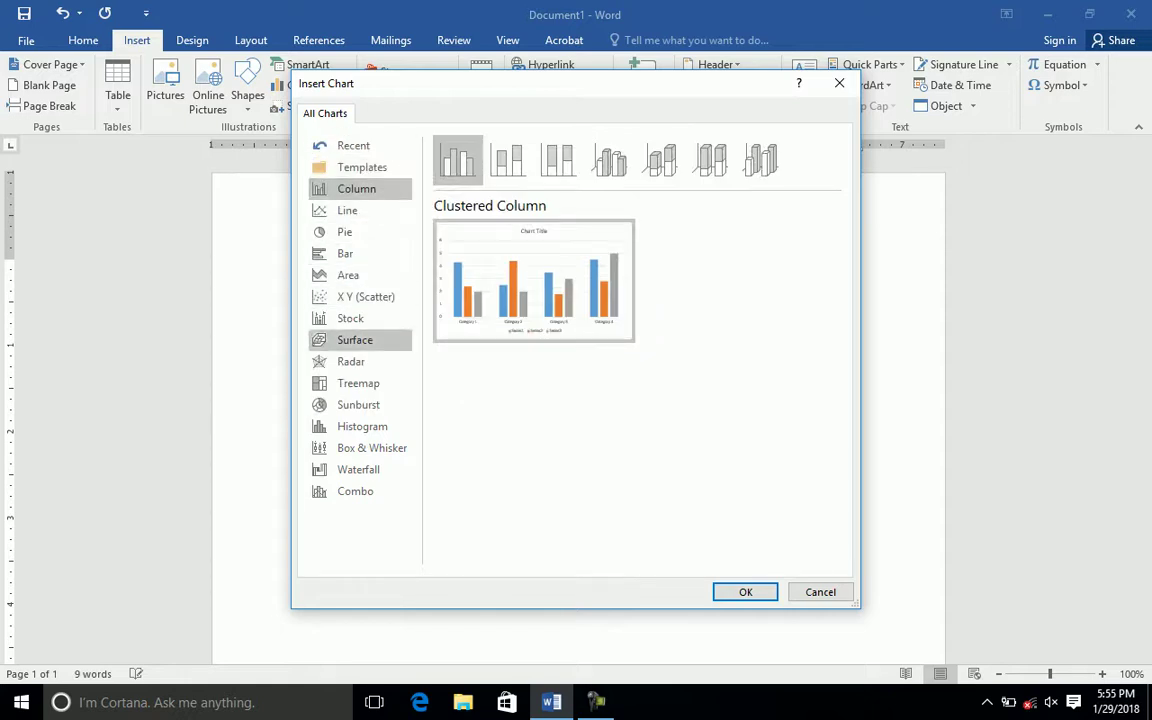
left_click(350, 210)
left_click(348, 275)
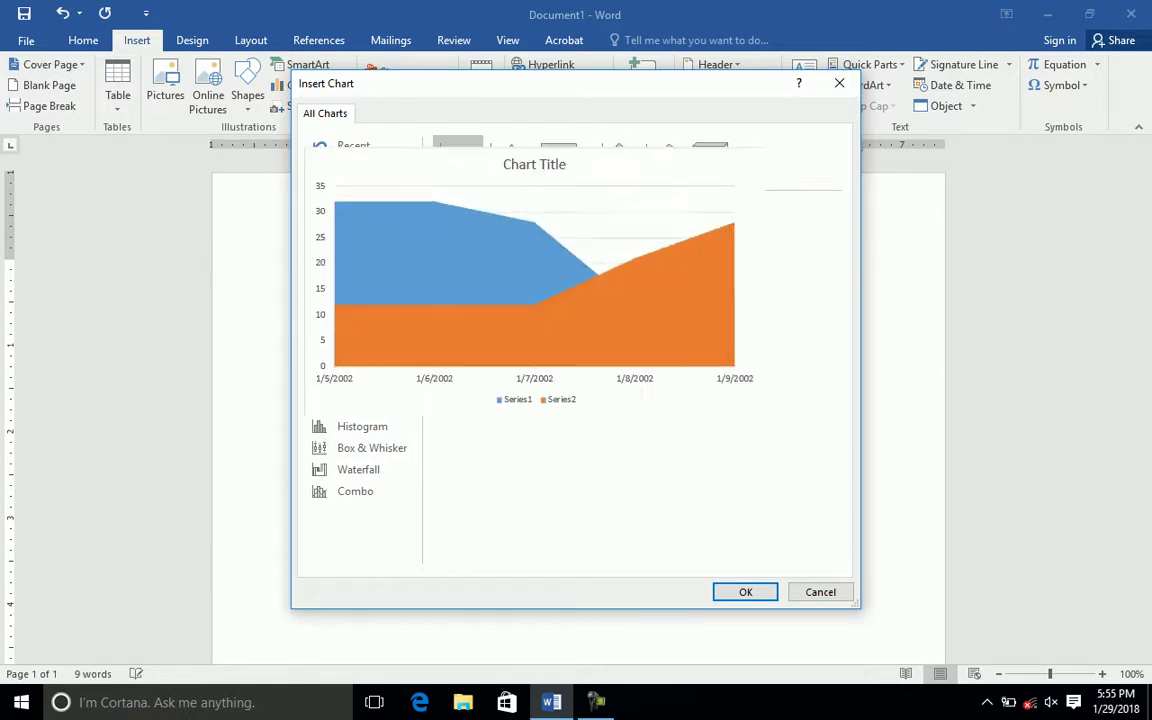
left_click(350, 318)
left_click(358, 383)
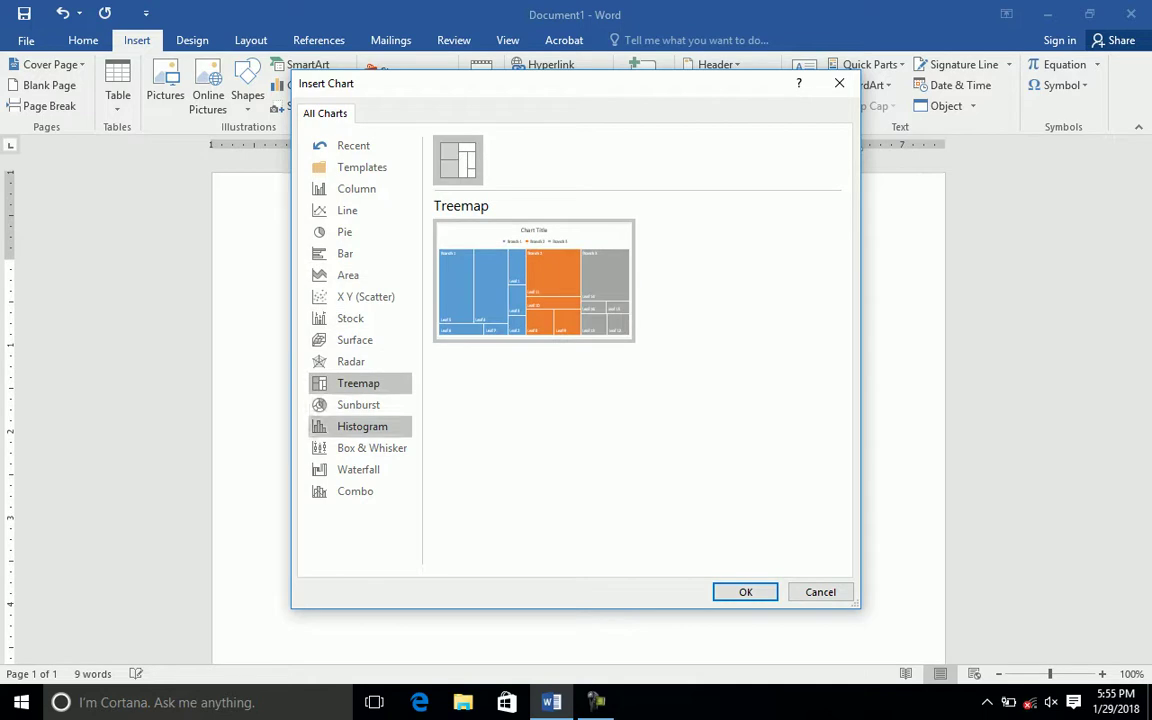
left_click(360, 426)
left_click(365, 448)
left_click(358, 469)
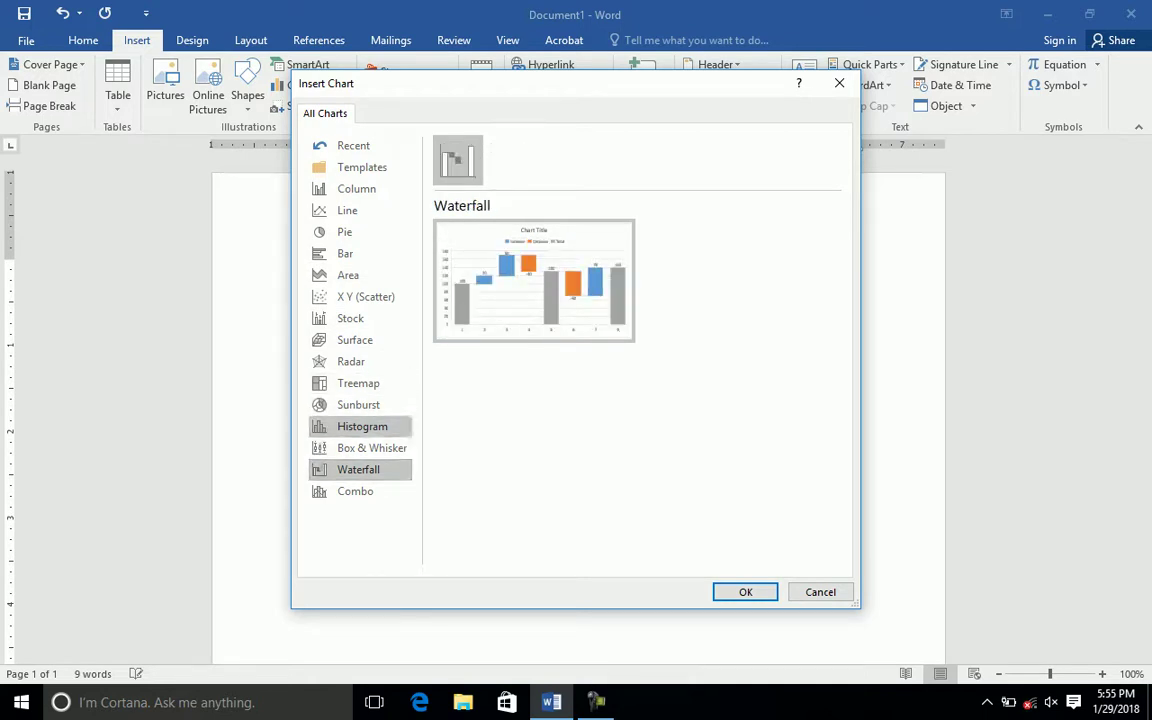
left_click(356, 188)
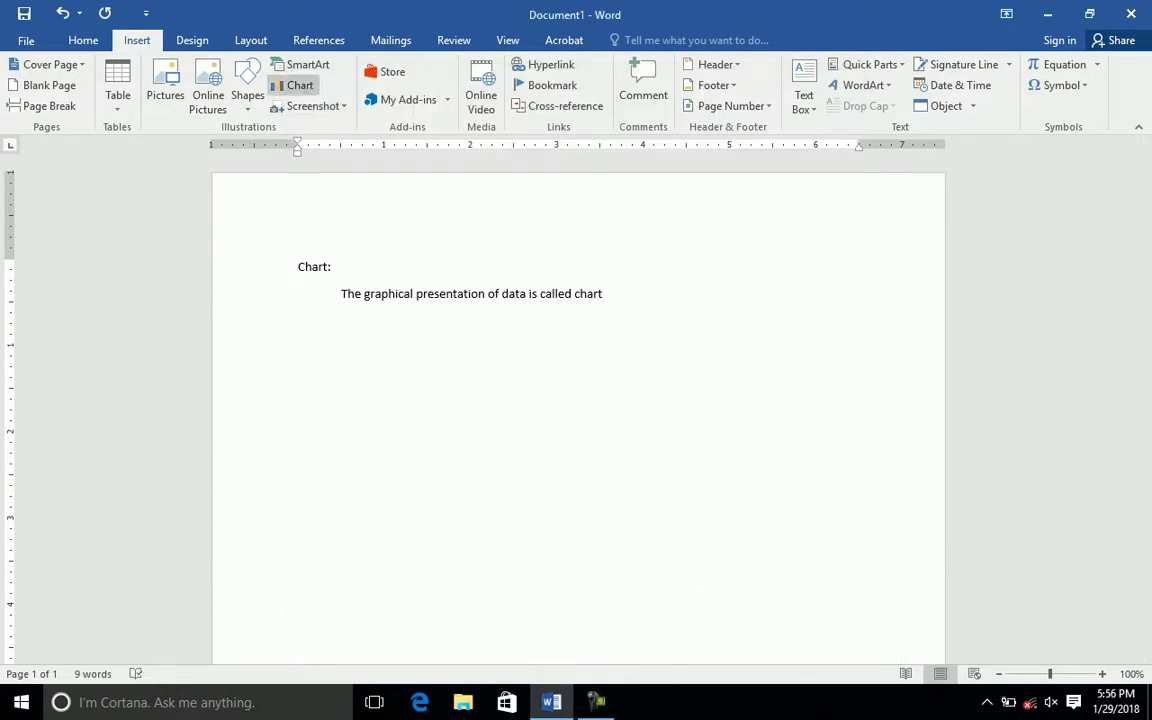
Preview line, pie, area, stock, radar and histogram charts again, then dismiss without inserting.
left_click(285, 85)
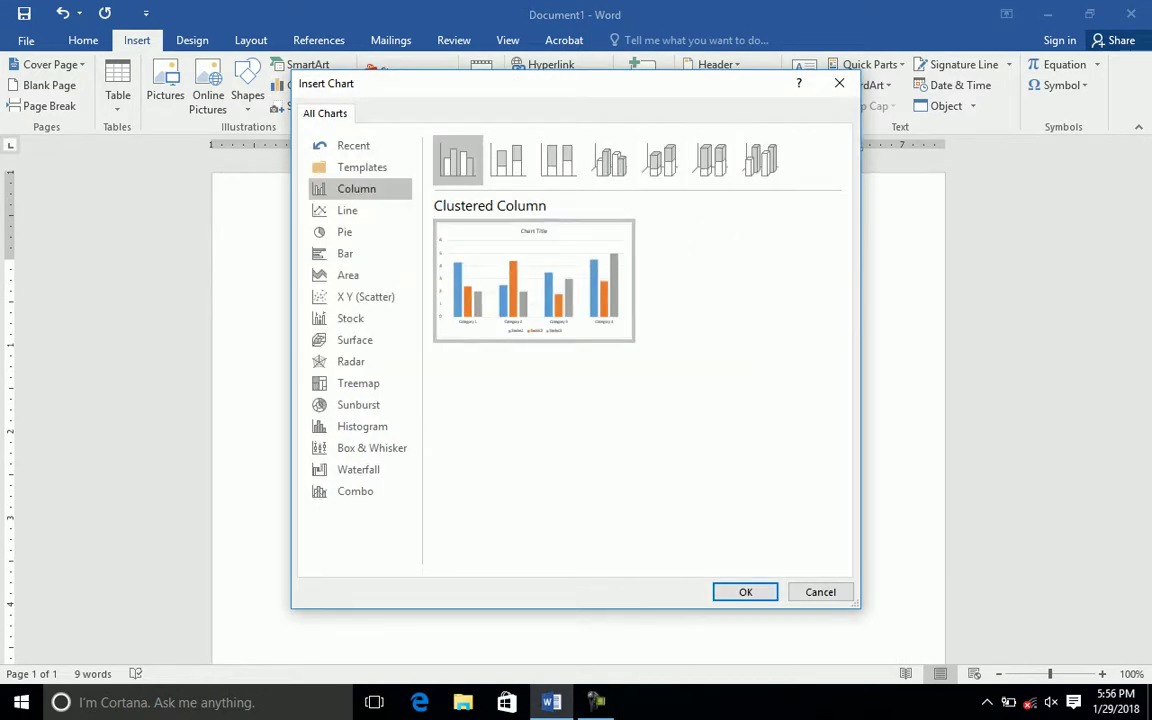
left_click(347, 210)
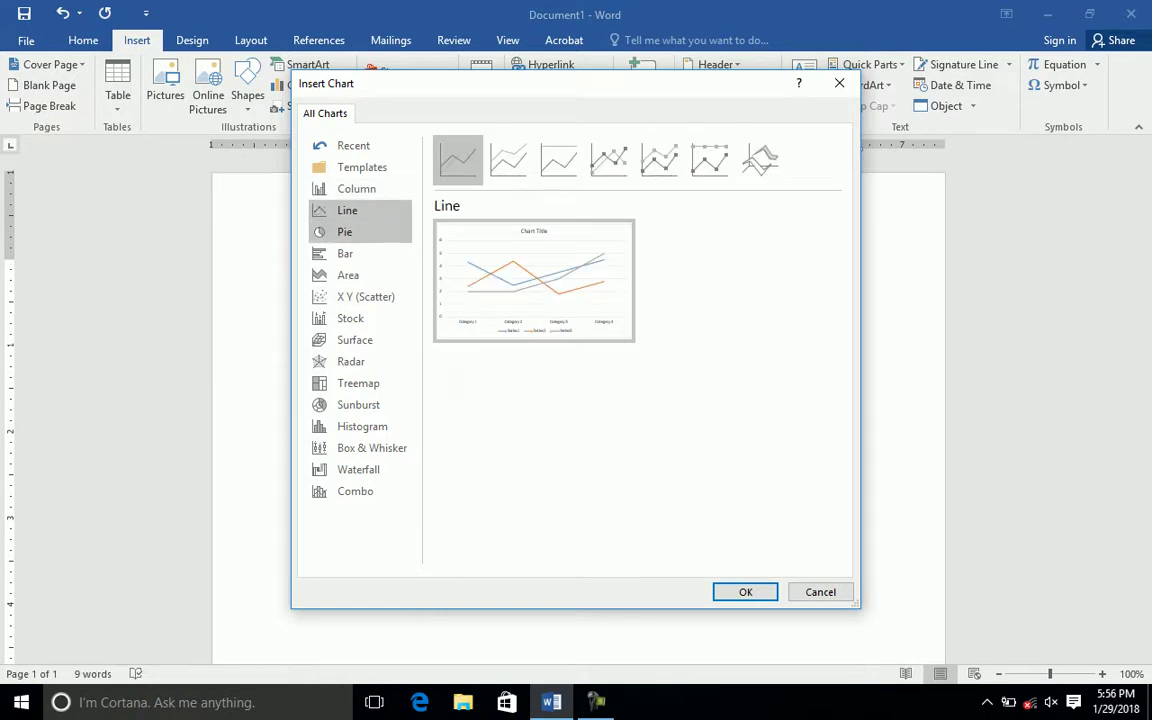
left_click(344, 231)
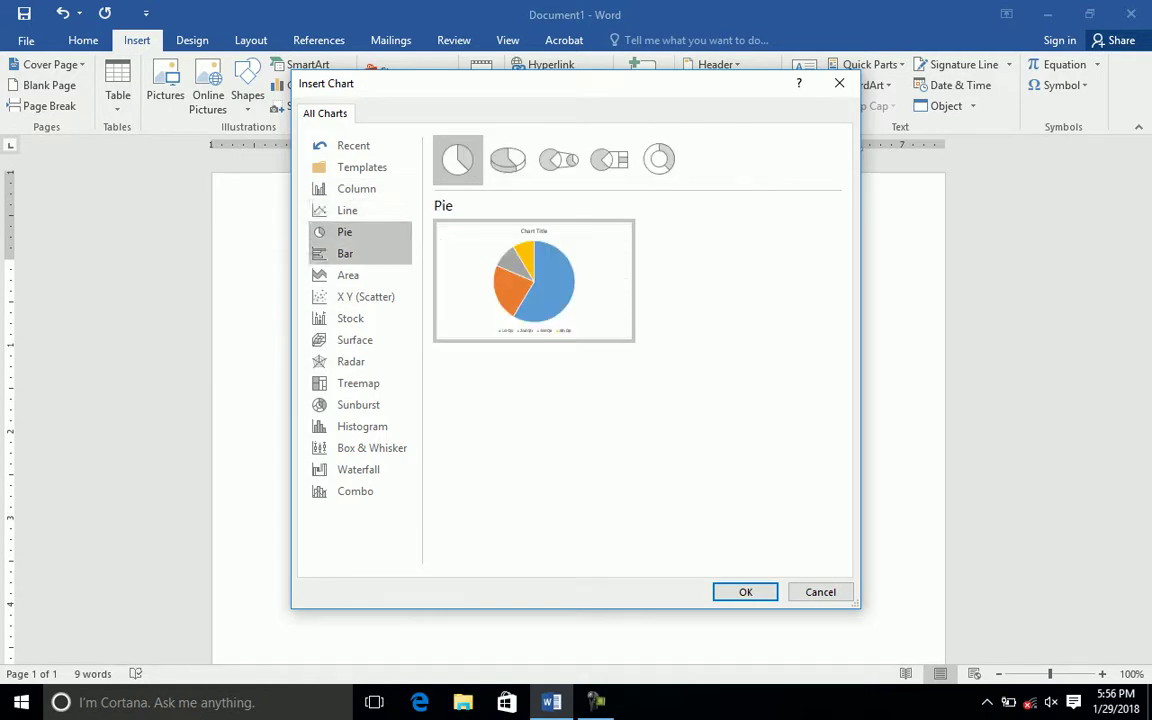
left_click(348, 275)
left_click(350, 318)
left_click(351, 361)
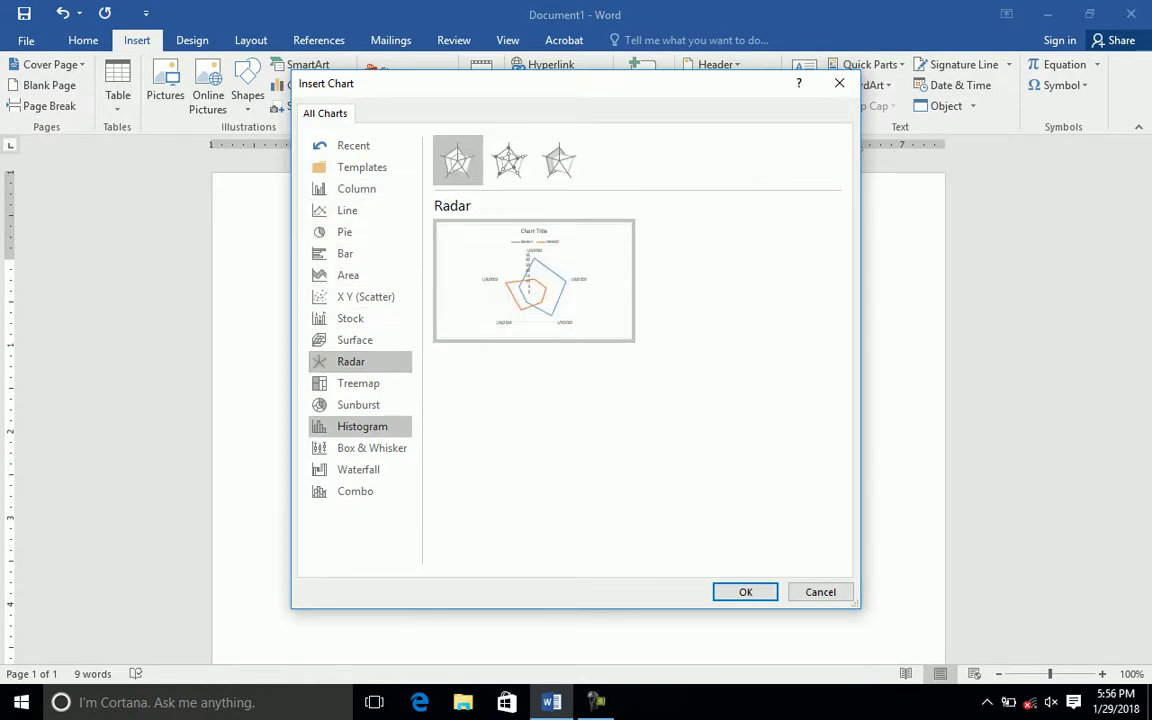
left_click(362, 426)
left_click(356, 188)
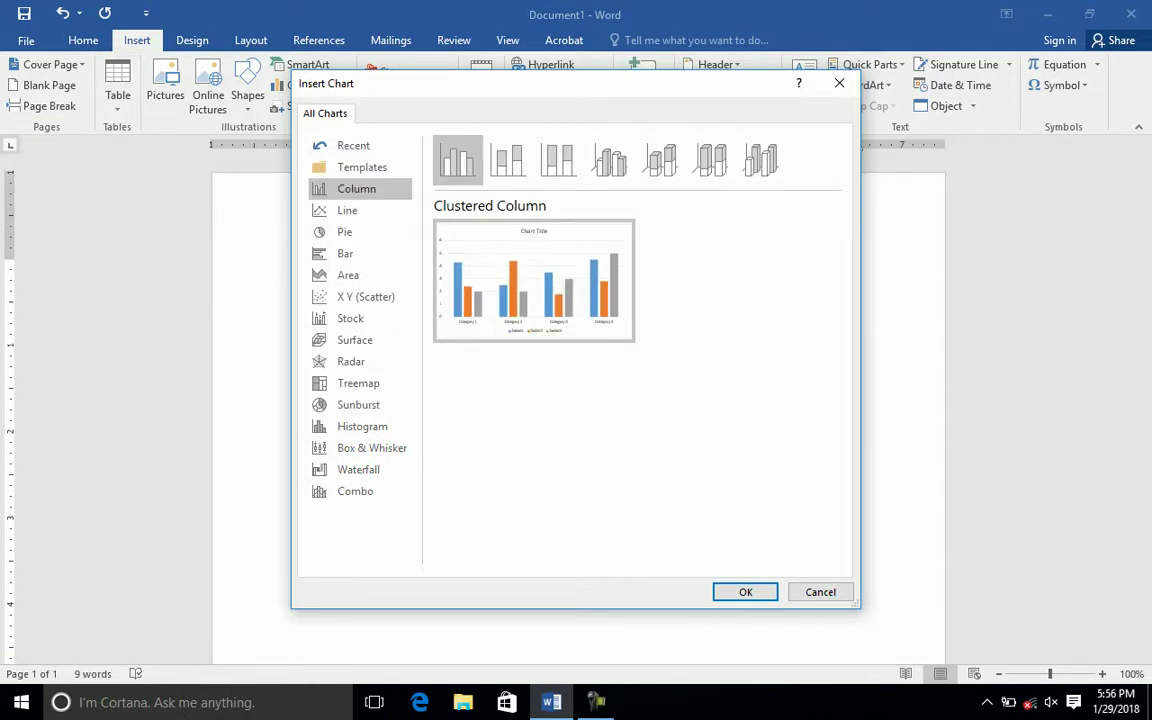
key("Escape")
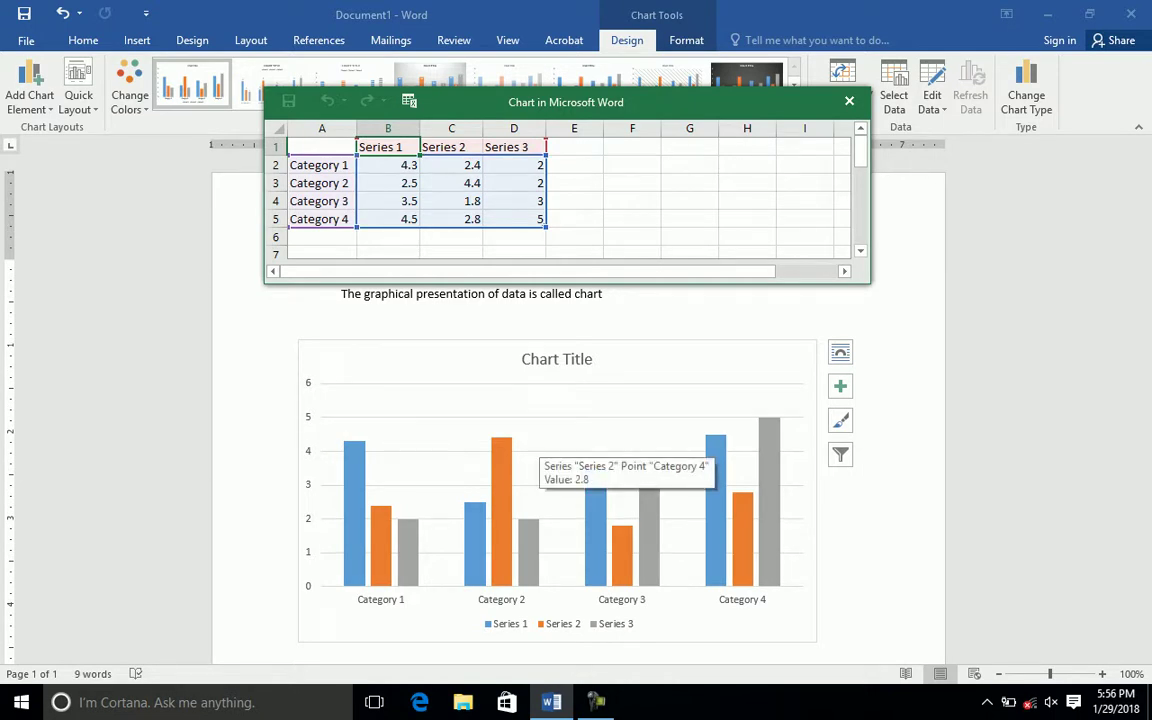
Fill column A of the chart data with Name, ali, wali, ahmad and khan.
left_click(321, 147)
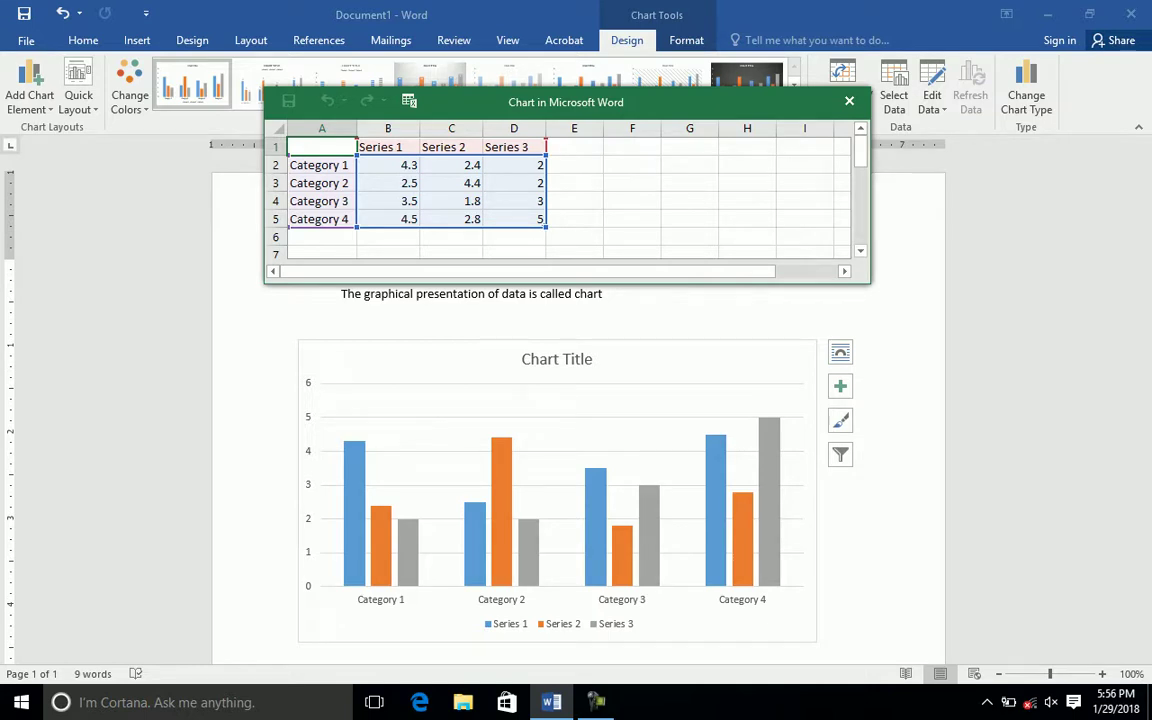
type("Name")
key("Return")
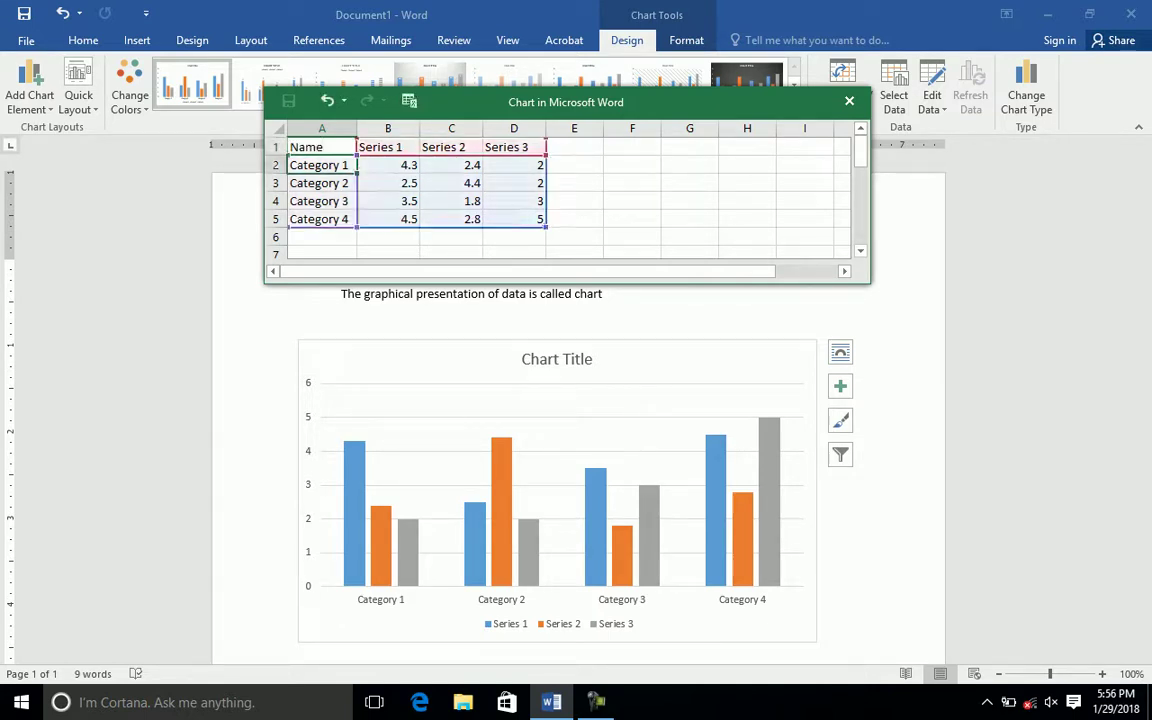
type("ali")
key("Return")
type("ali")
key("Return")
double_click(289, 183)
type("w")
key("Return")
type("ahmad")
key("Return")
type("khan")
key("Return")
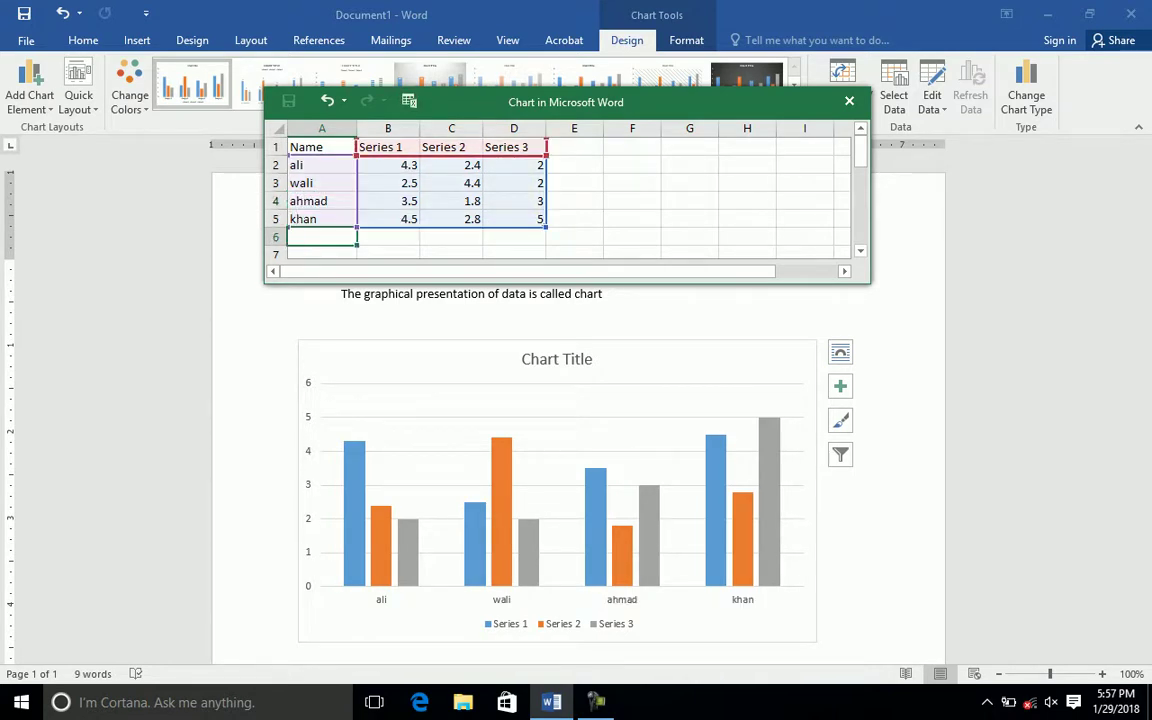
left_click(321, 165)
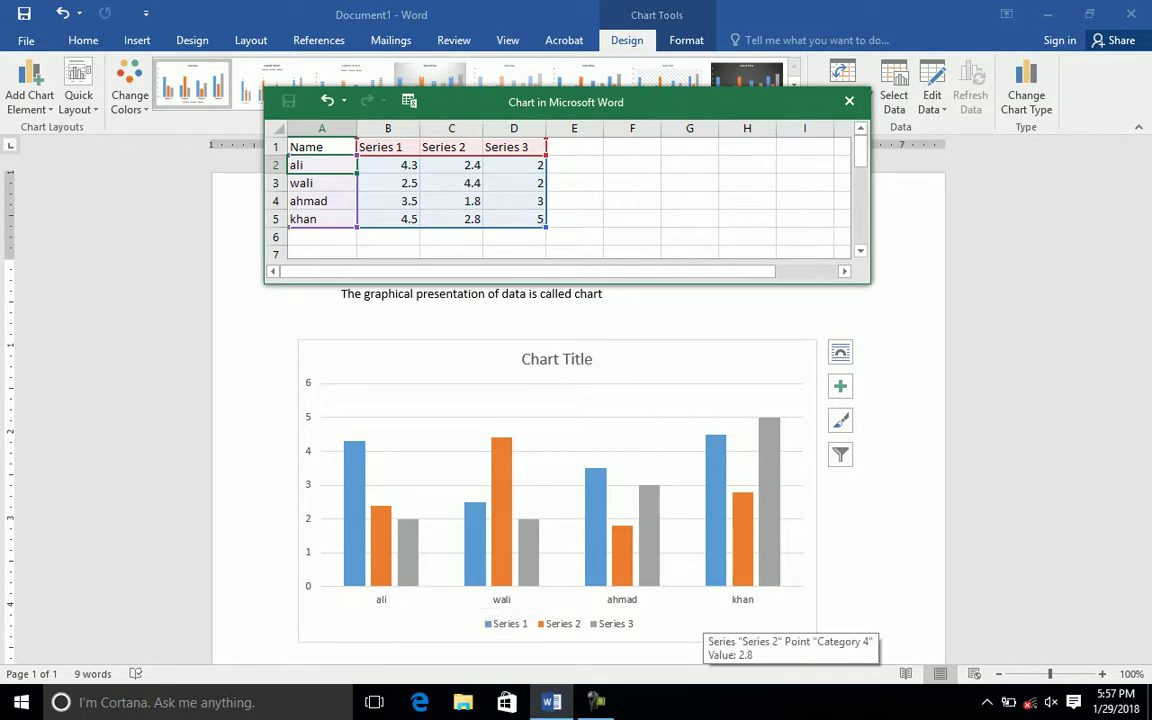
Rename the series in B1:D1 to windows, word and excel.
left_click(388, 147)
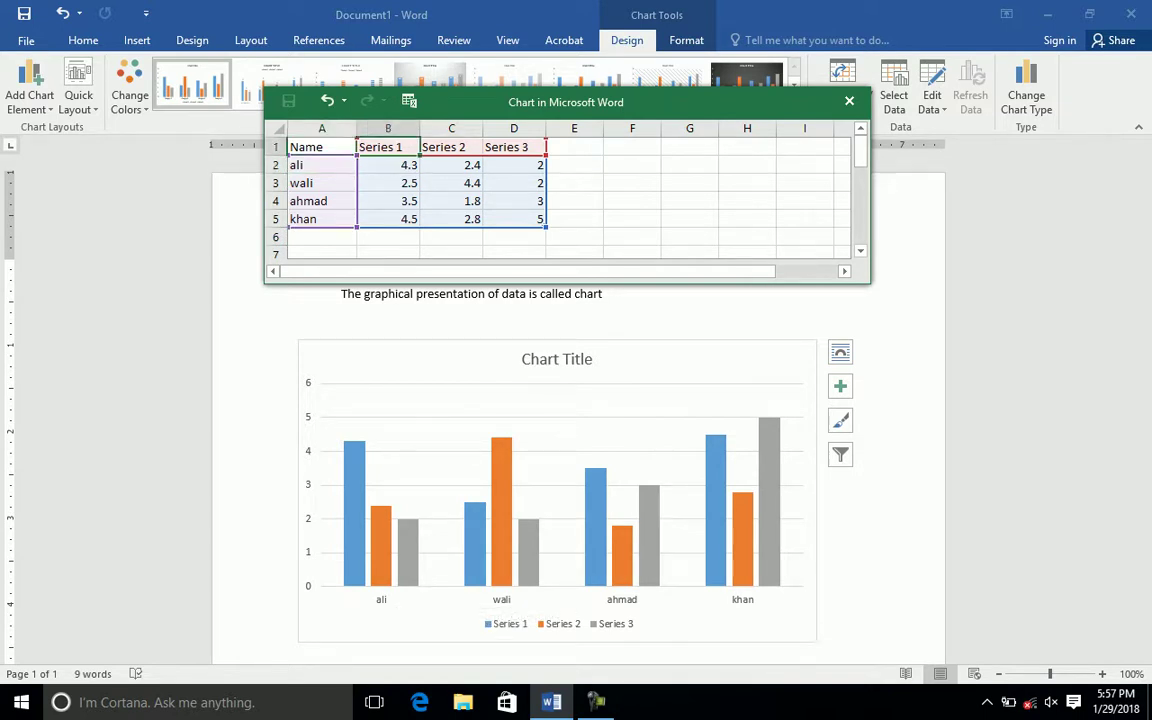
type("windows")
key("Tab")
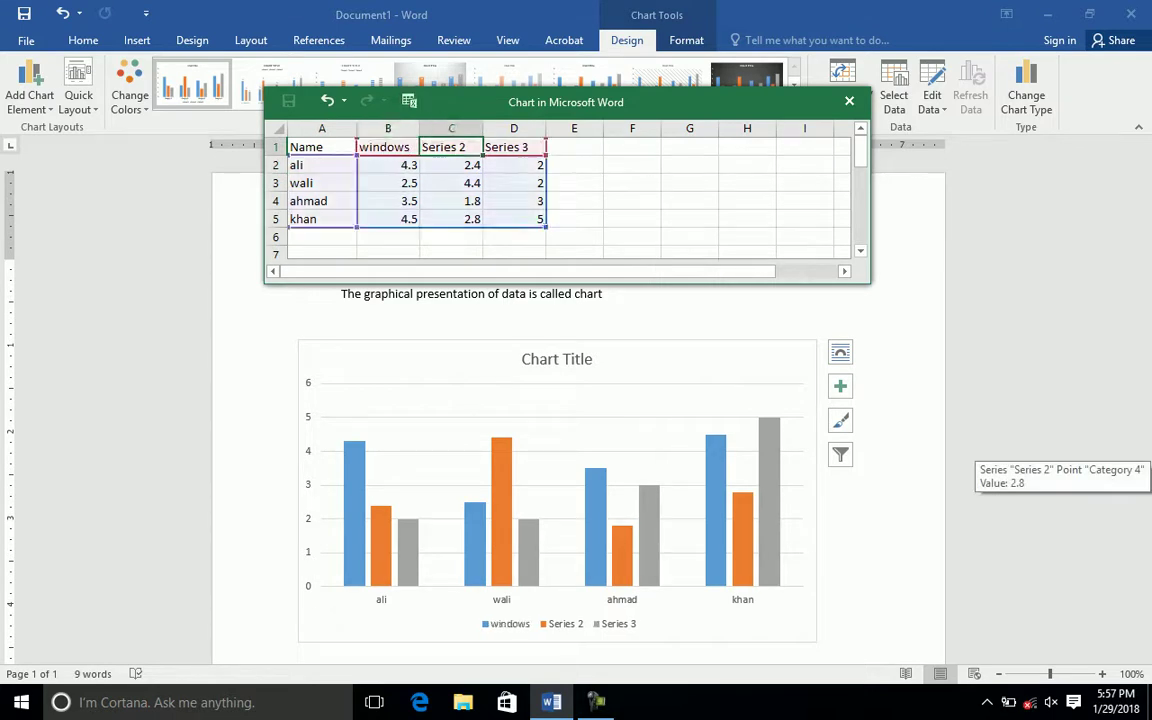
type("word")
key("Tab")
type("excel")
key("Tab")
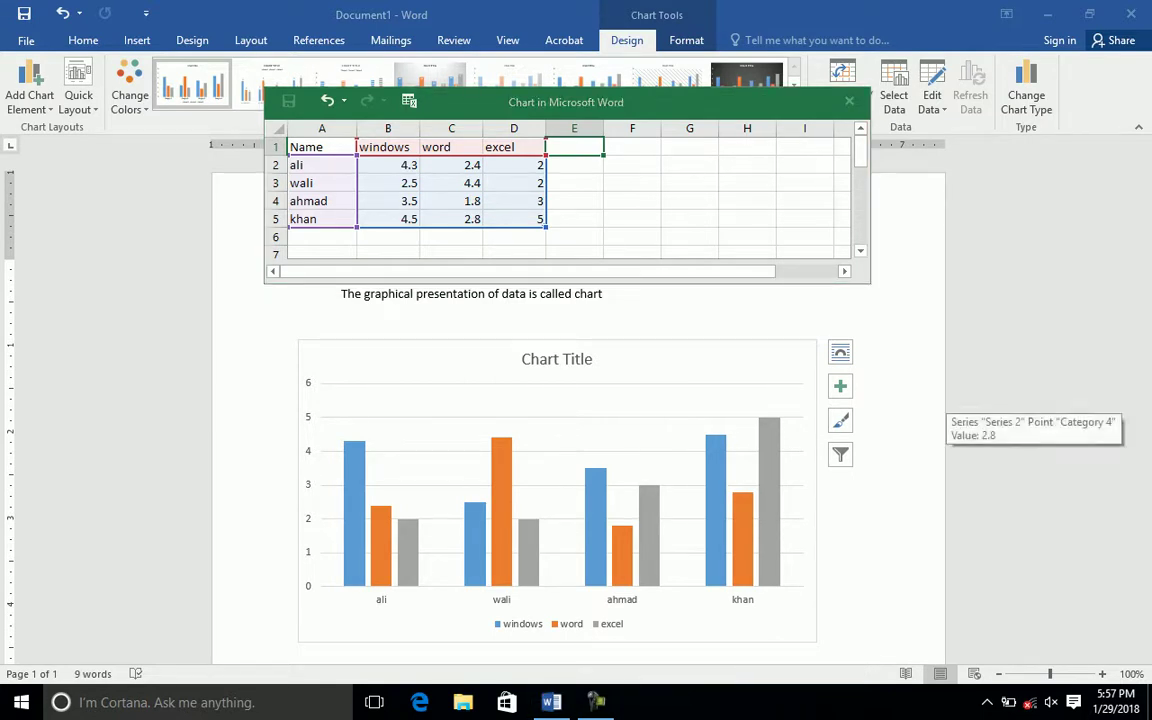
Enter ali's marks 55, 66, 77 and wali's marks 88, 55, 44.
left_click_drag(870, 284, 932, 372)
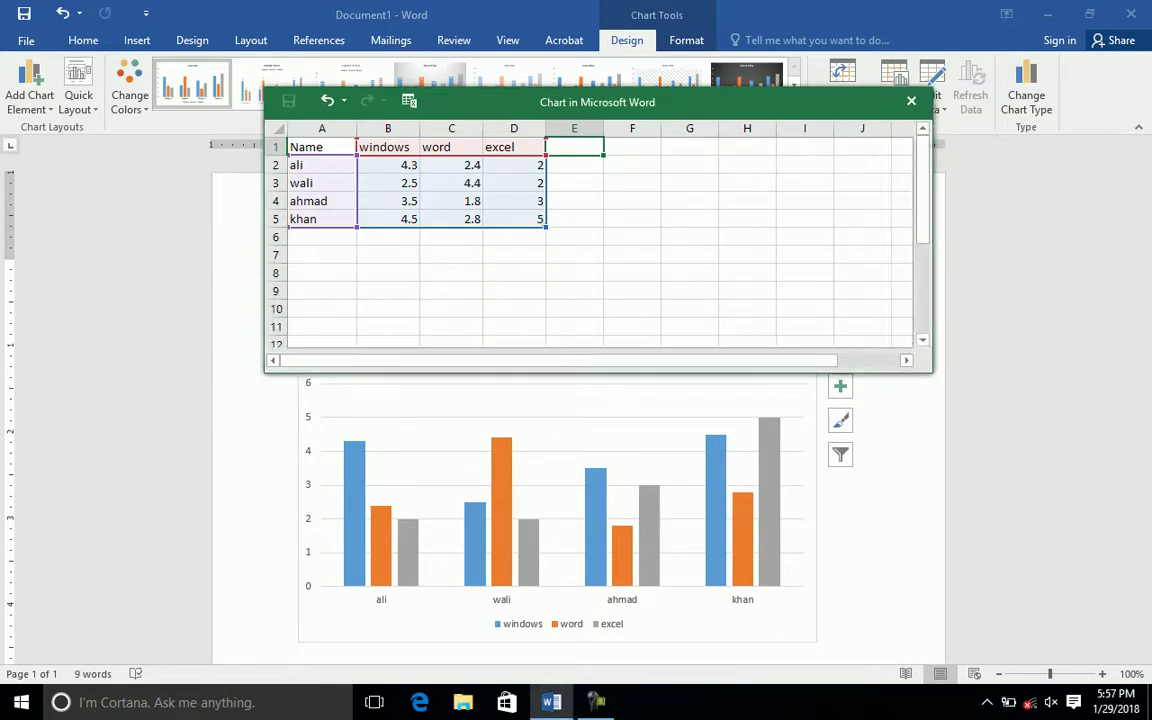
scroll(590, 240, "down", 5)
scroll(590, 240, "down", 8)
scroll(590, 240, "down", 4)
scroll(590, 240, "up", 2)
scroll(590, 240, "up", 8)
scroll(590, 240, "up", 7)
left_click(388, 165)
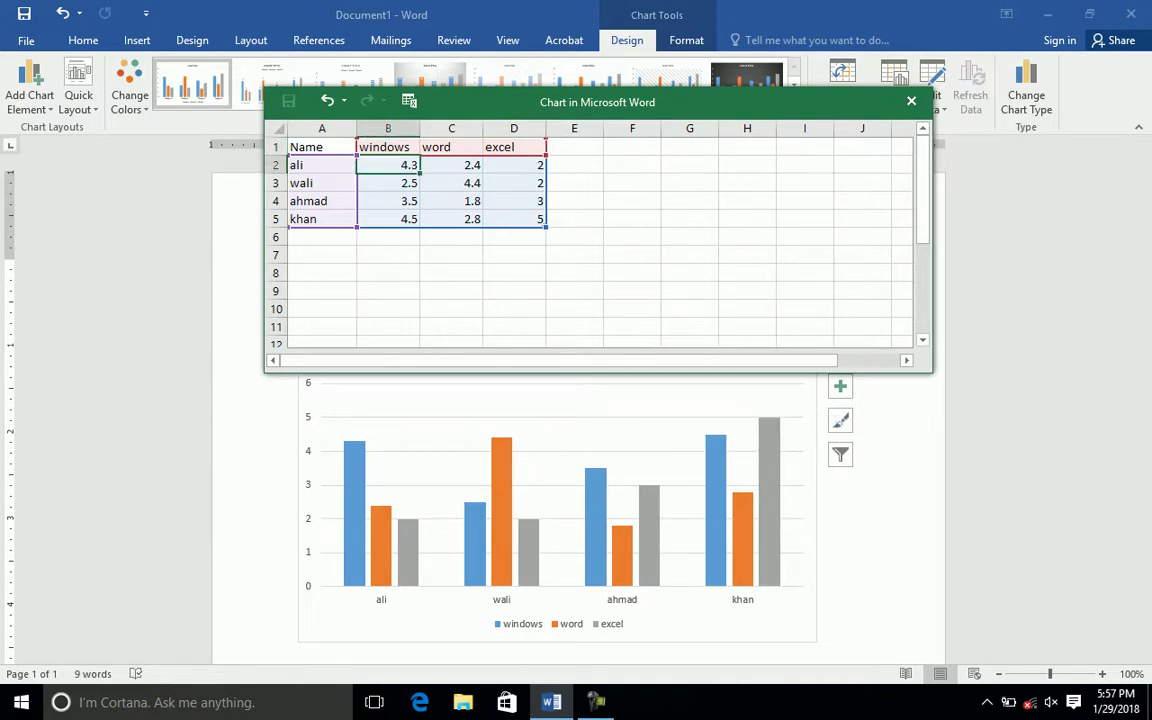
type("55")
key("Tab")
type("66")
key("Tab")
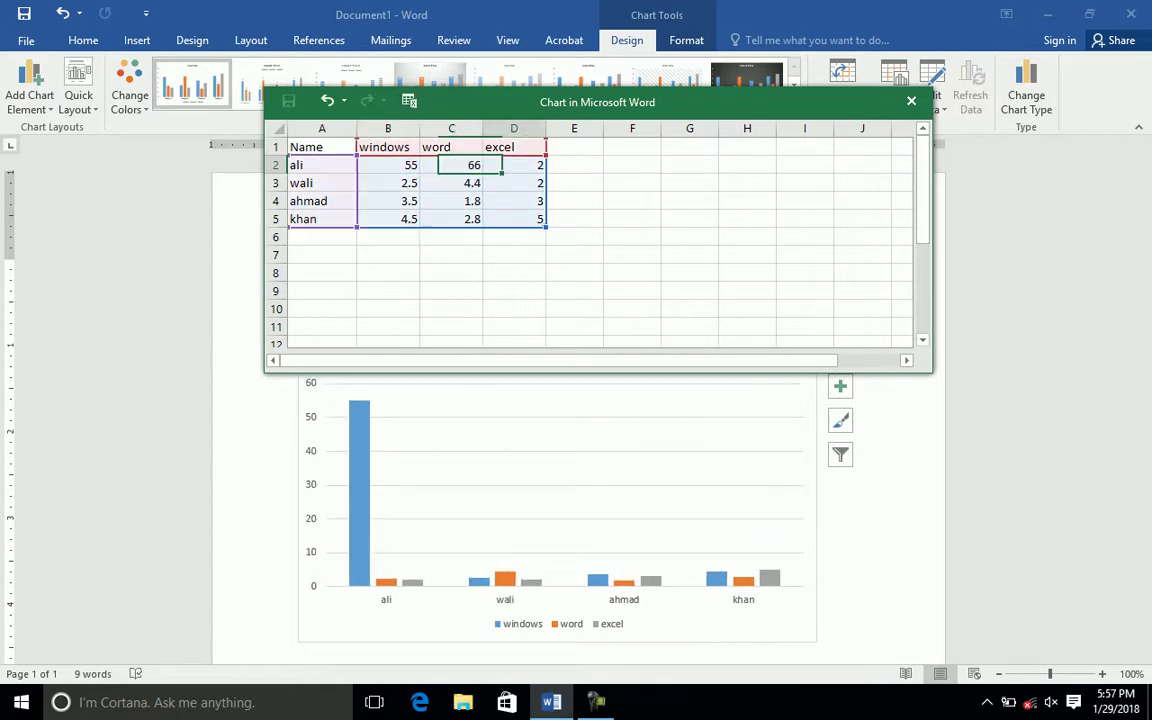
type("77")
key("Return")
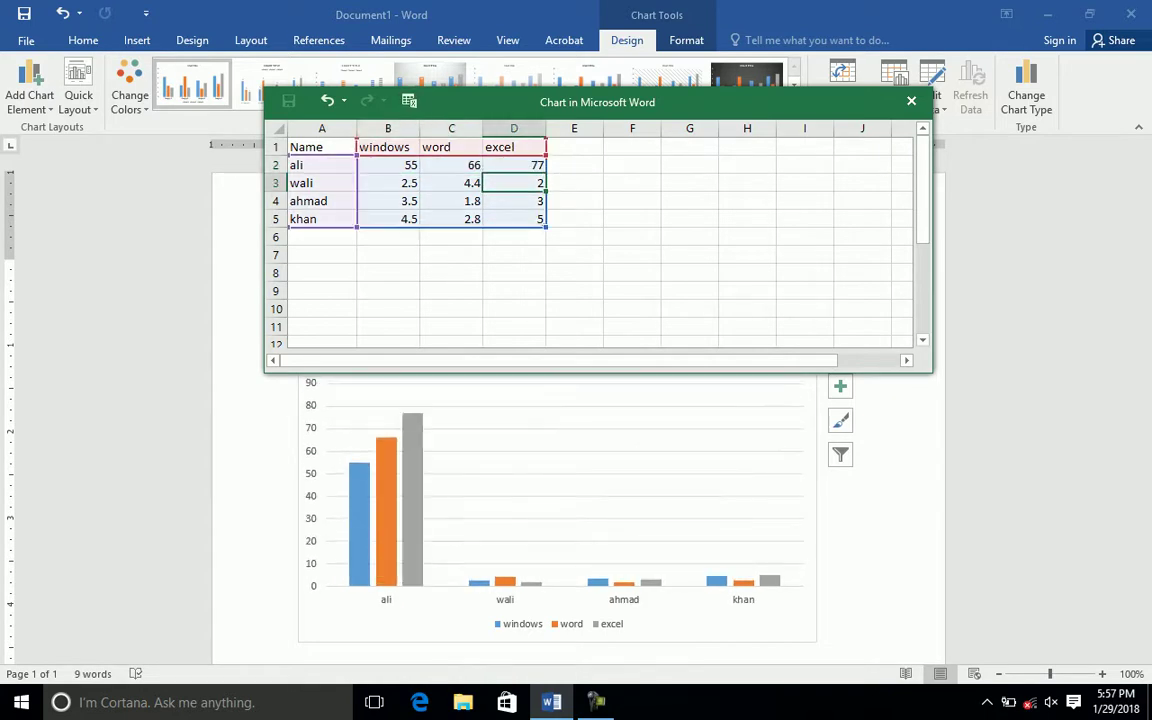
type("44")
key("Left")
type("55")
key("Left")
type("88")
key("Return")
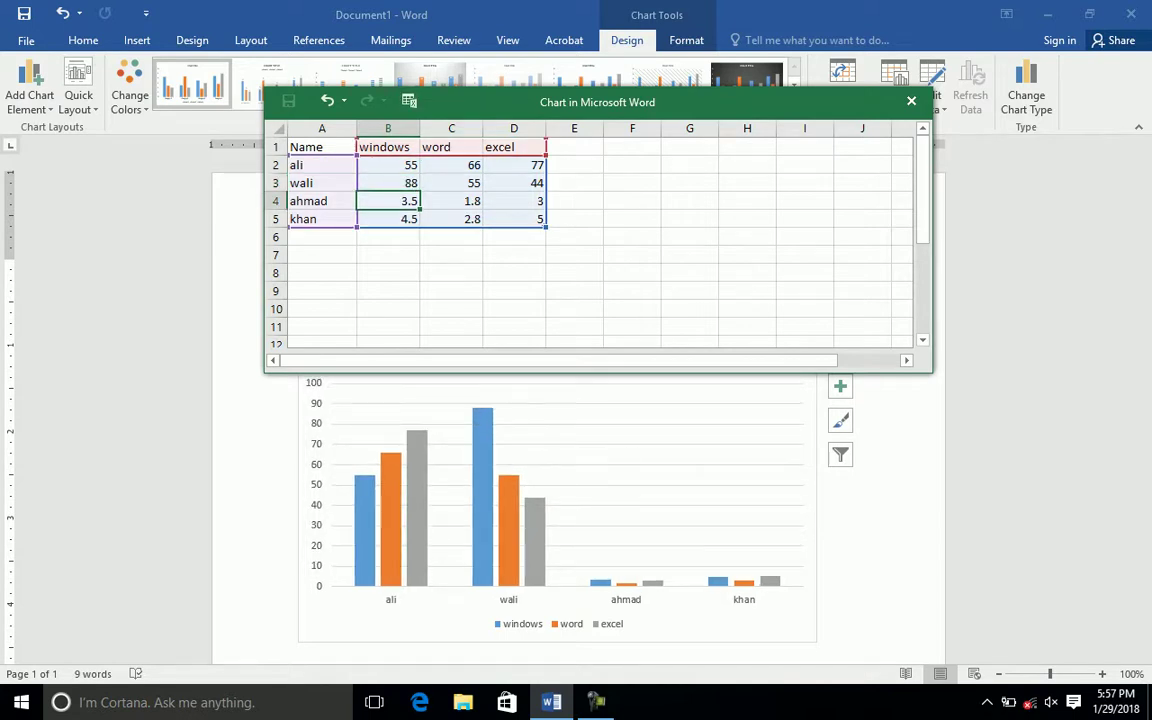
Enter ahmad's marks 44, 55, 79 and khan's 88, 44, 55, then close the data sheet.
type("44")
key("Right")
type("55")
key("Right")
type("7")
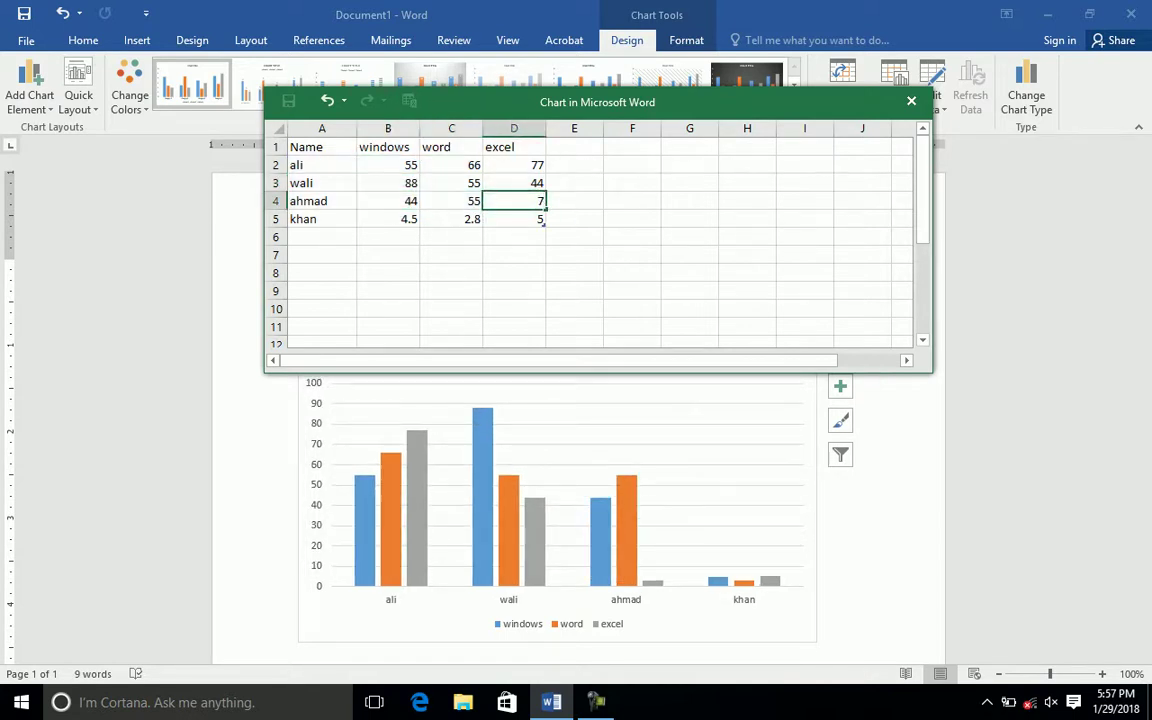
type("9")
key("Return")
type("55")
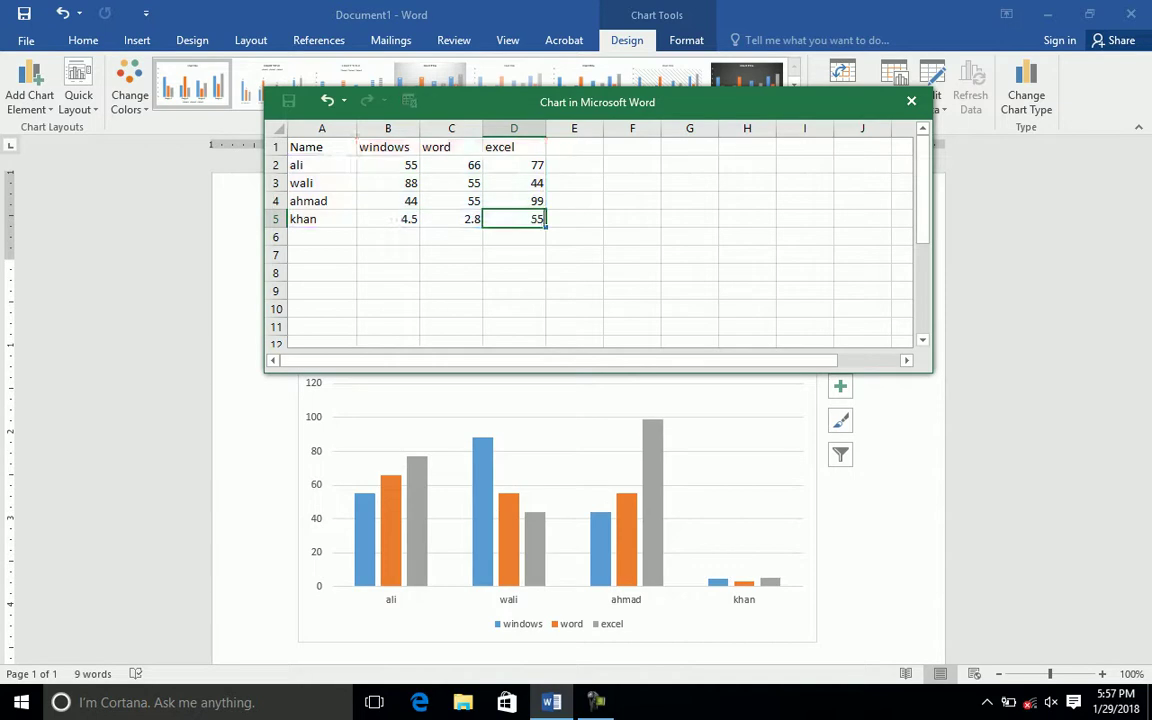
key("Left")
type("44")
key("Left")
type("88")
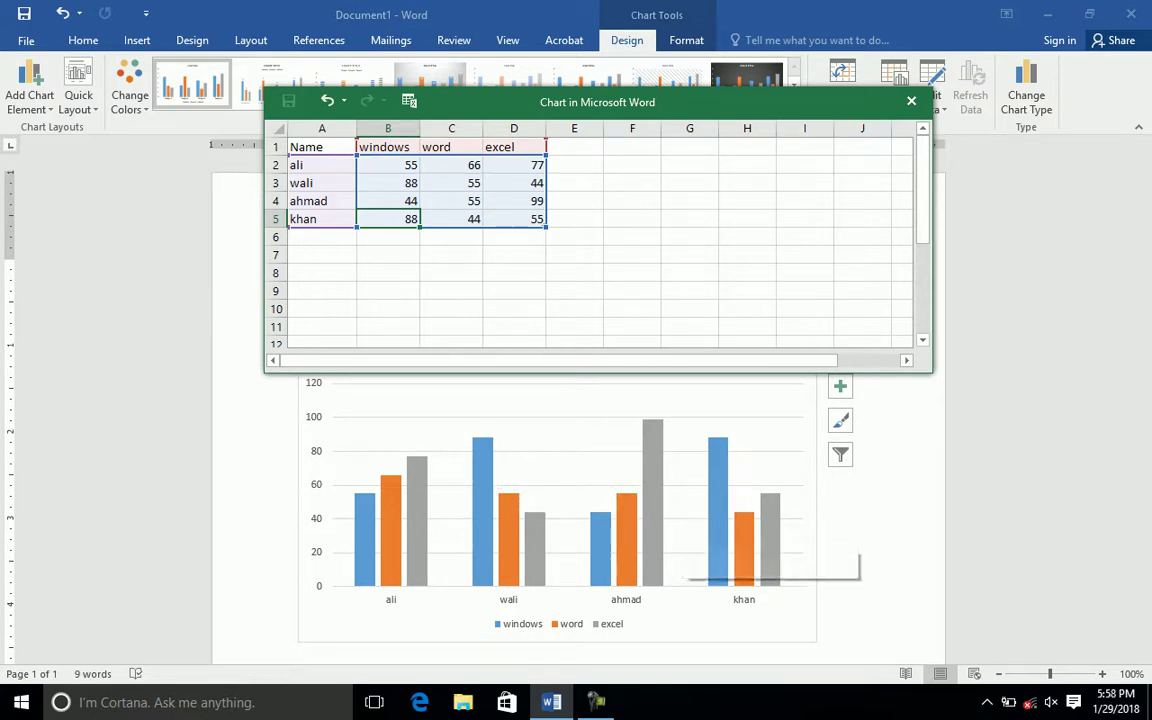
left_click(911, 101)
Use Edit Data to bring back the Name, windows, word and excel score table.
scroll(725, 495, "down", 2)
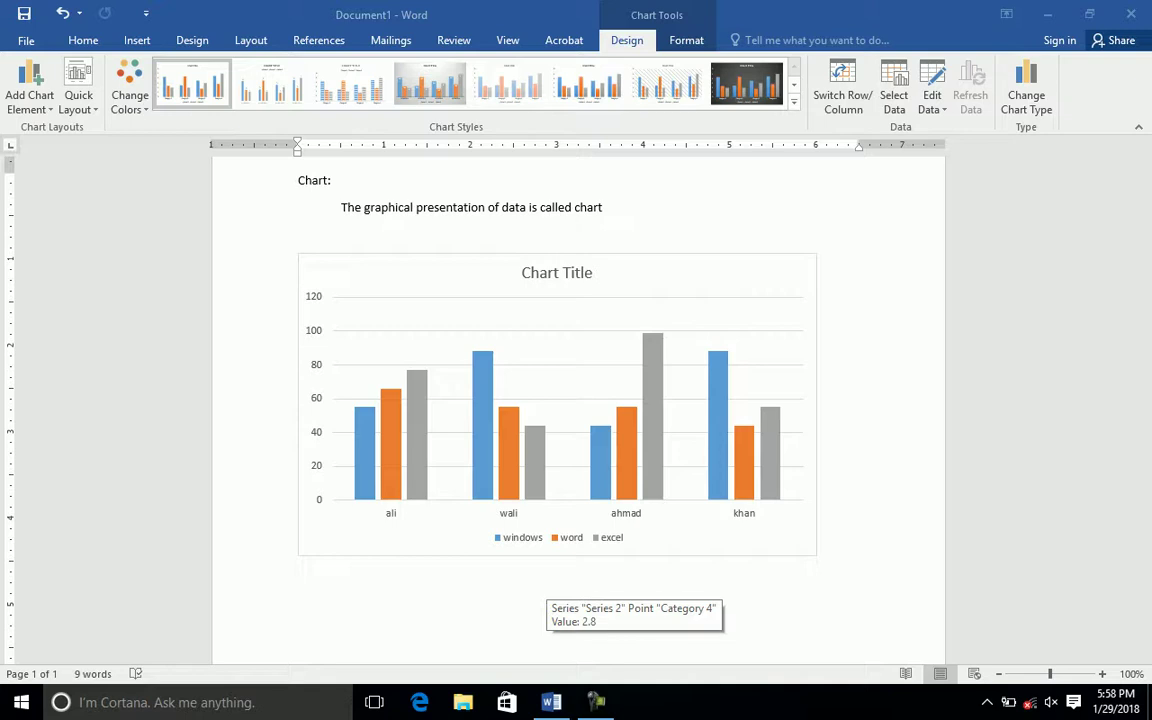
left_click(932, 80)
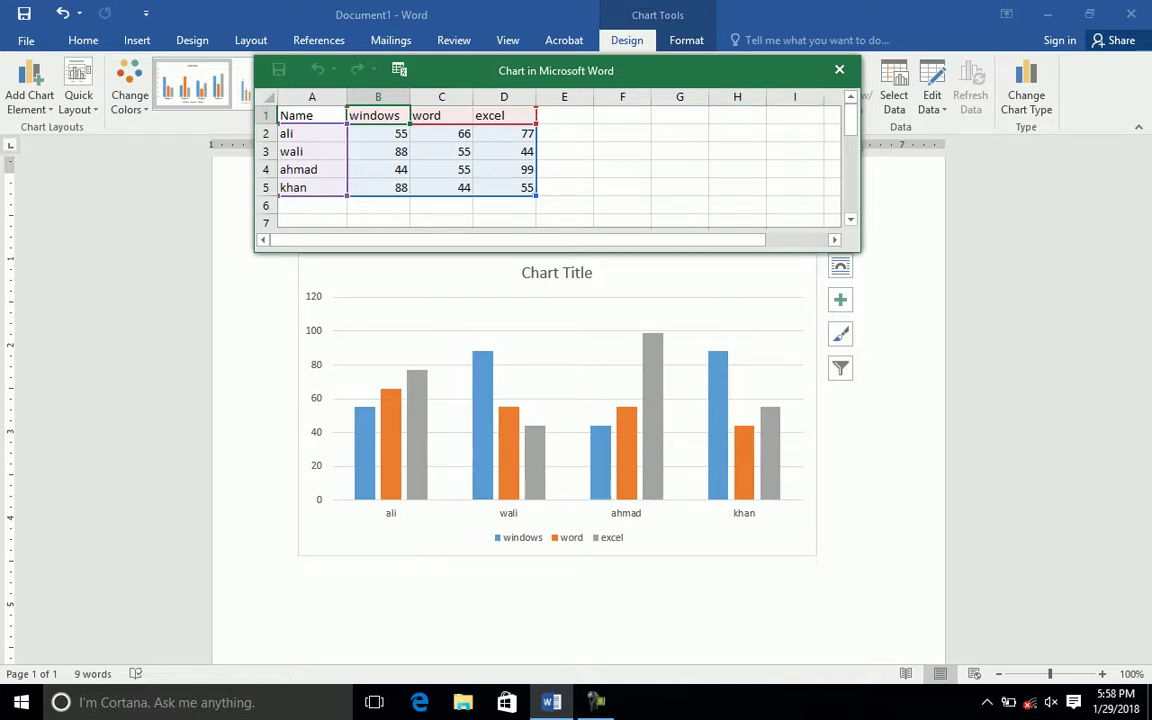
Close the 'Chart in Microsoft Word' data window.
left_click(839, 69)
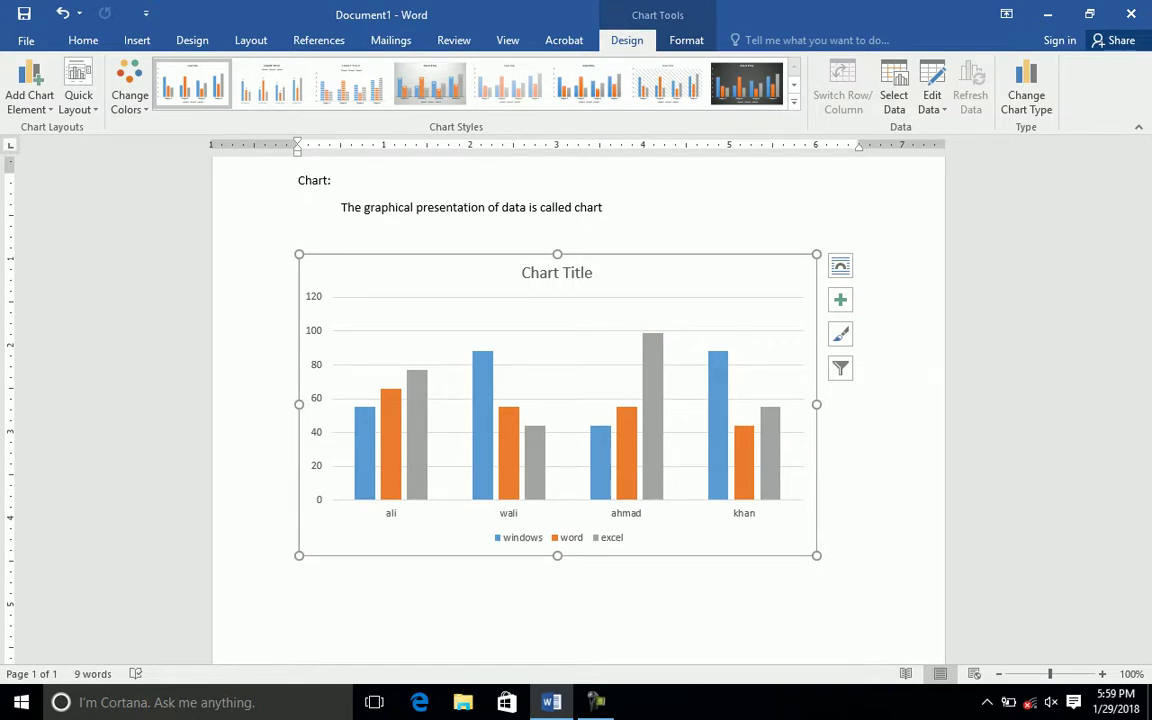
Add a horizontal axis title reading 'Student Name'.
left_click(603, 207)
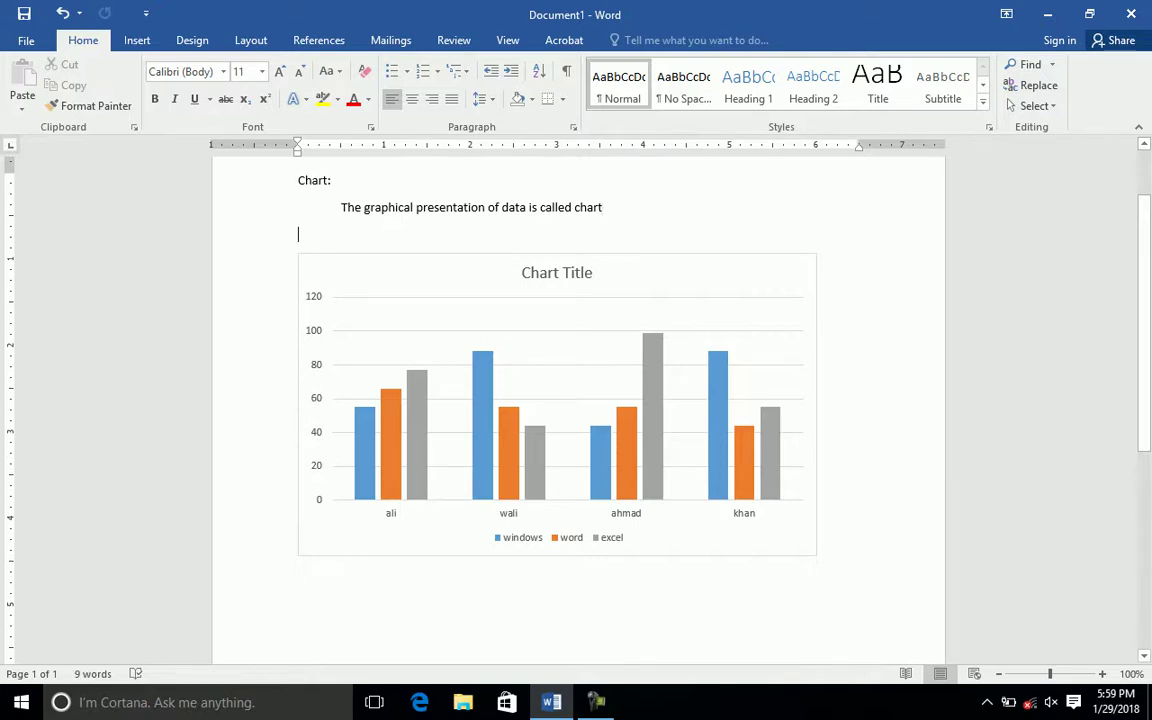
left_click(690, 265)
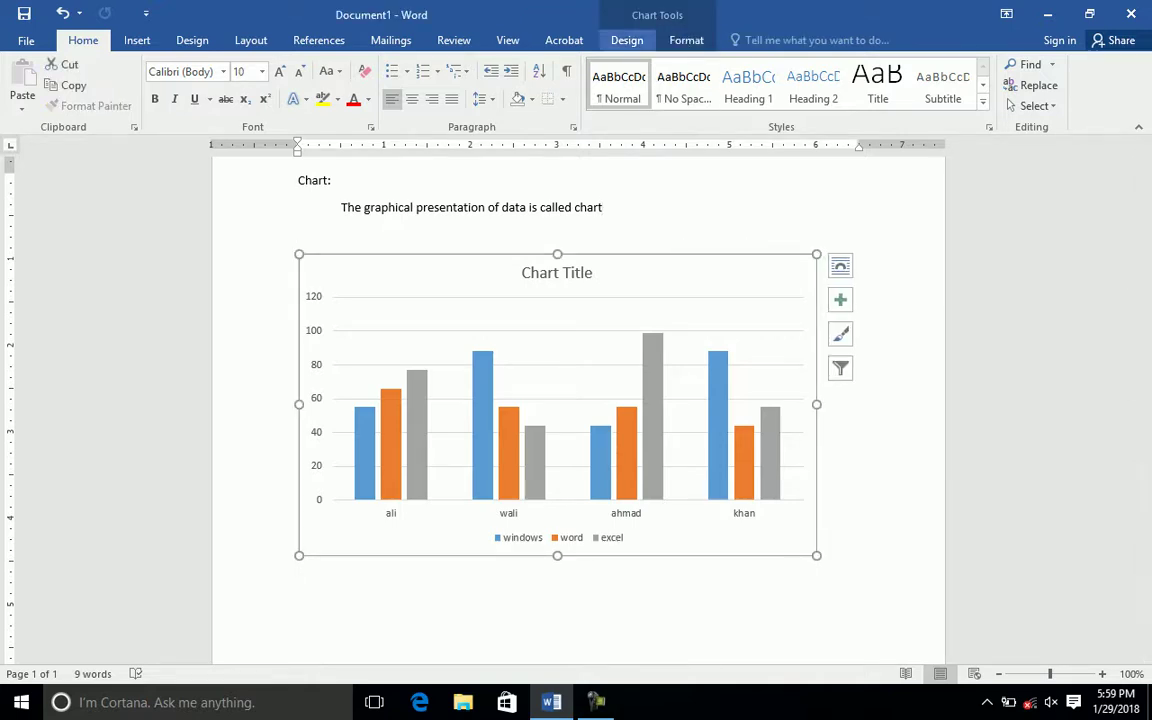
left_click(627, 40)
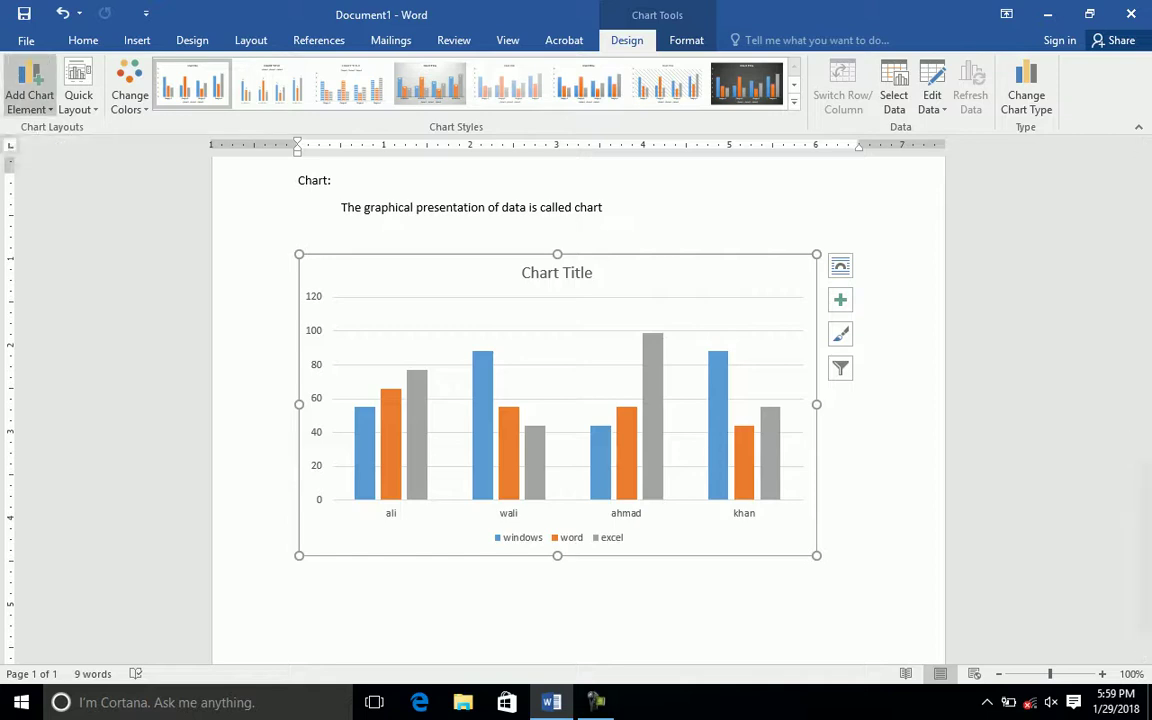
left_click(29, 100)
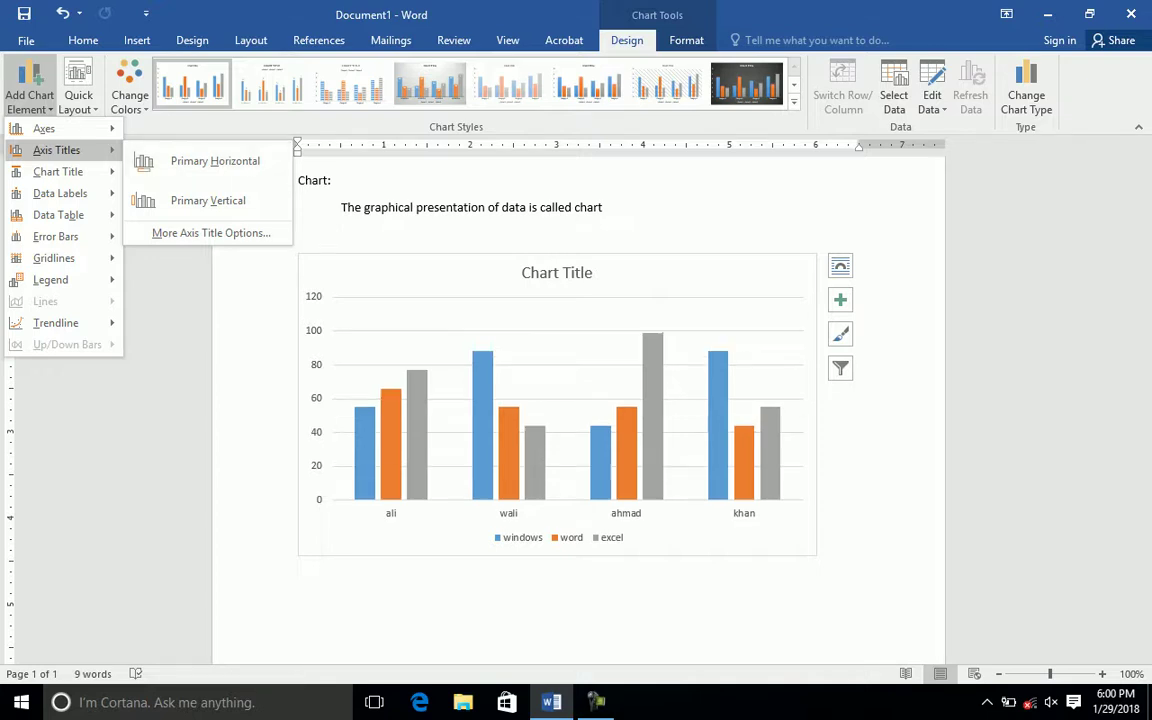
left_click(215, 161)
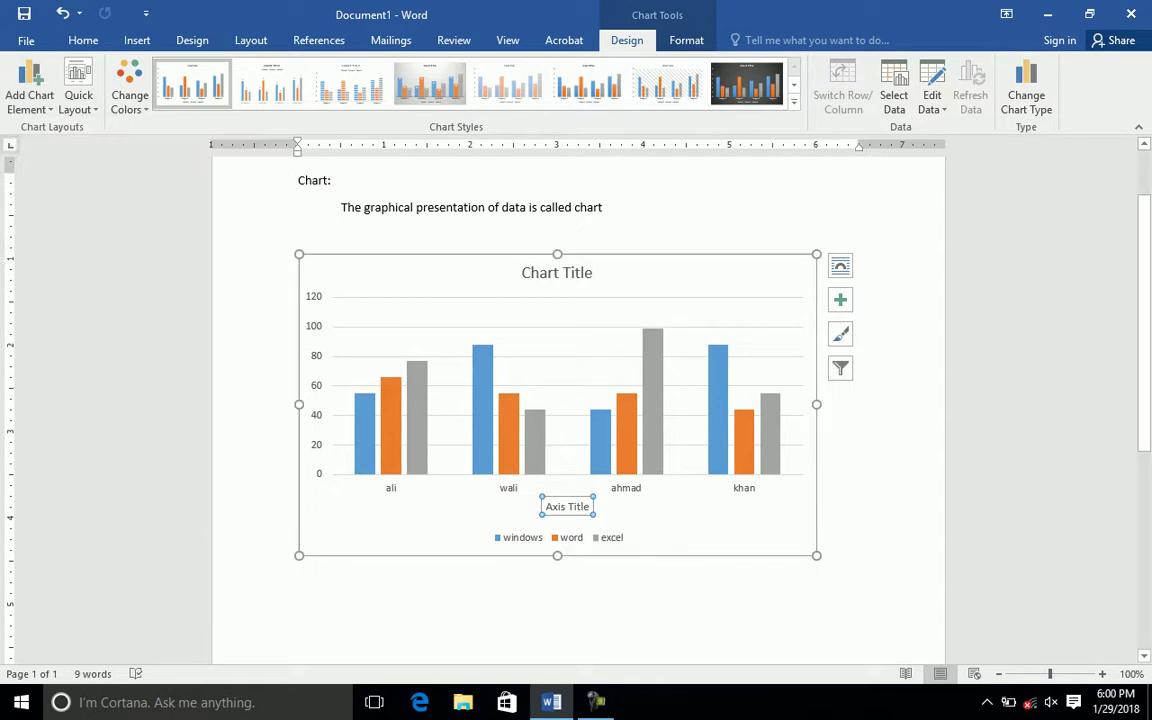
left_click(567, 506)
key("ctrl+a")
type("S")
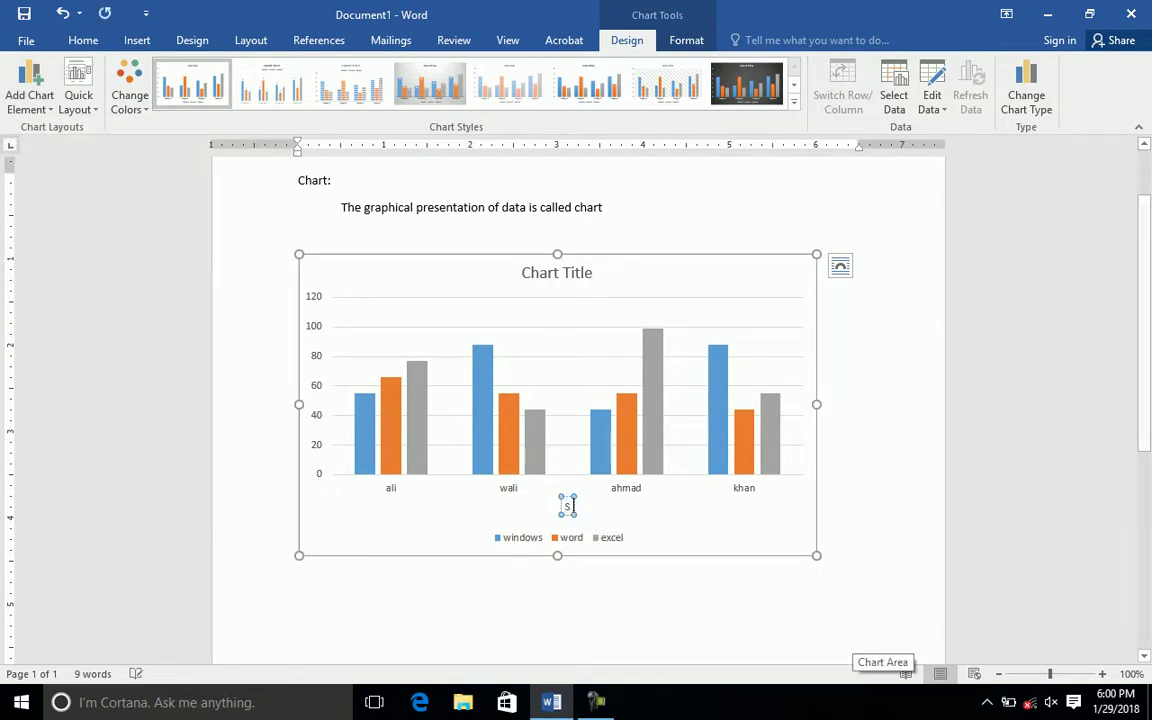
type("tudent")
type(" for")
key("BackSpace")
key("BackSpace")
key("BackSpace")
type("Name")
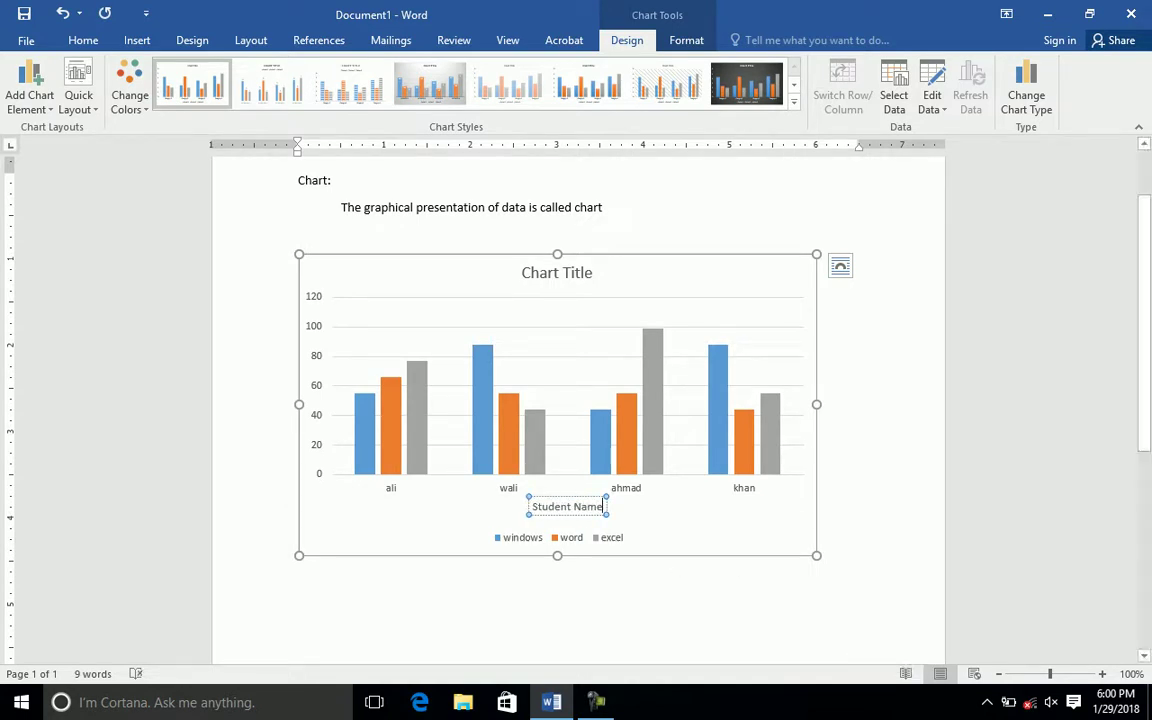
Add a vertical axis title reading 'Marks'.
left_click(29, 85)
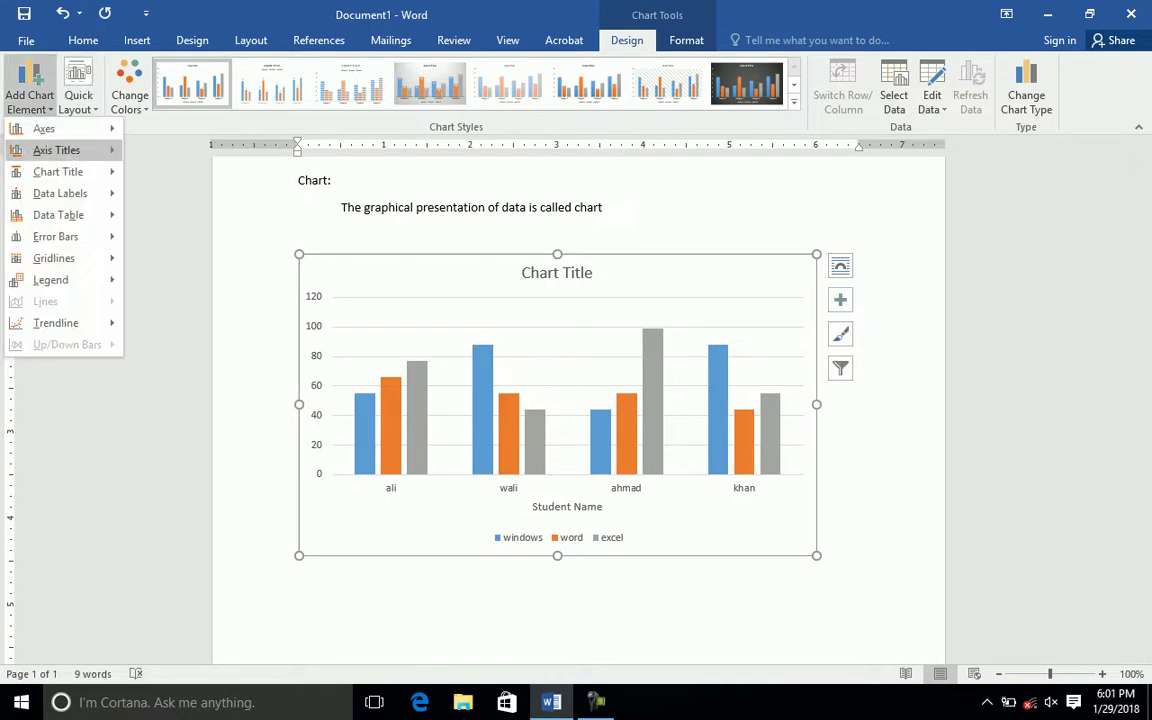
mouse_move(56, 150)
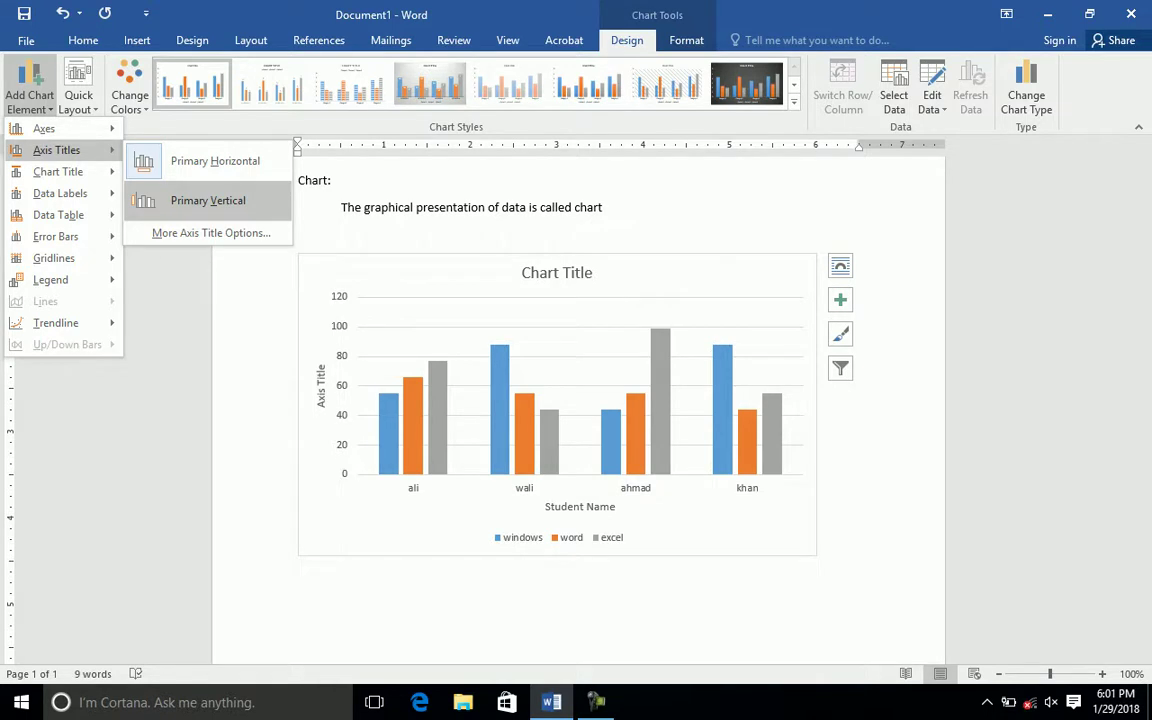
left_click(208, 200)
left_click(320, 383)
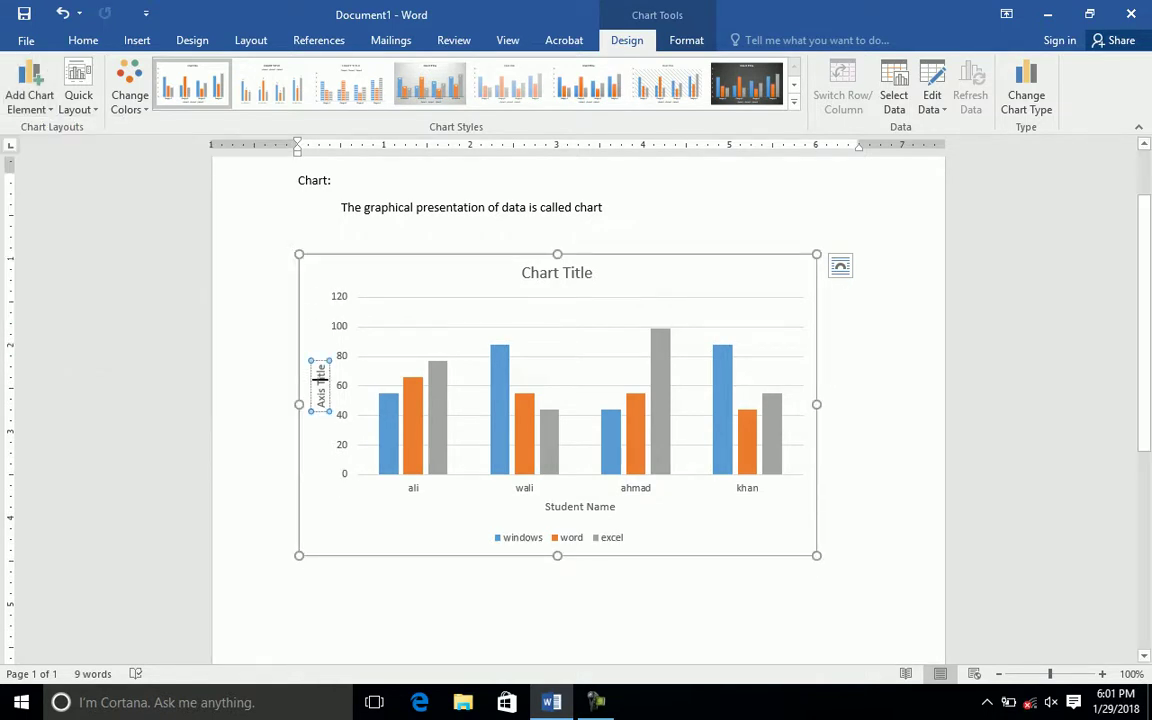
key("BackSpace")
key("BackSpace")
key("BackSpace")
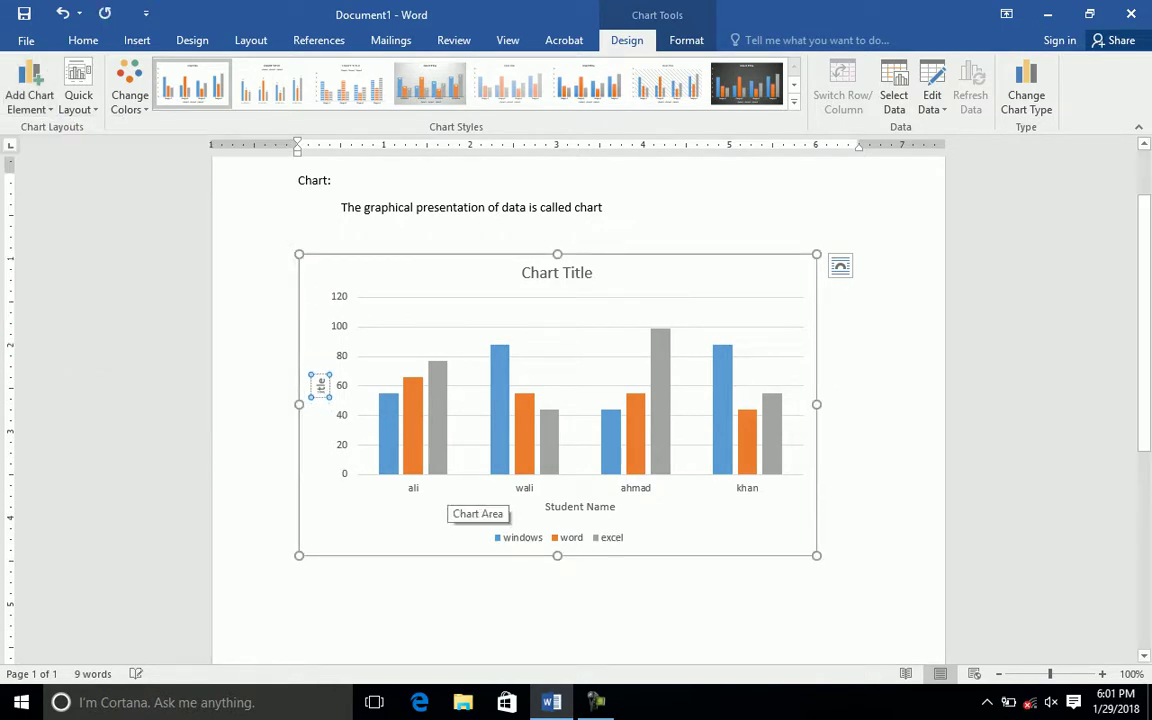
type("Marks")
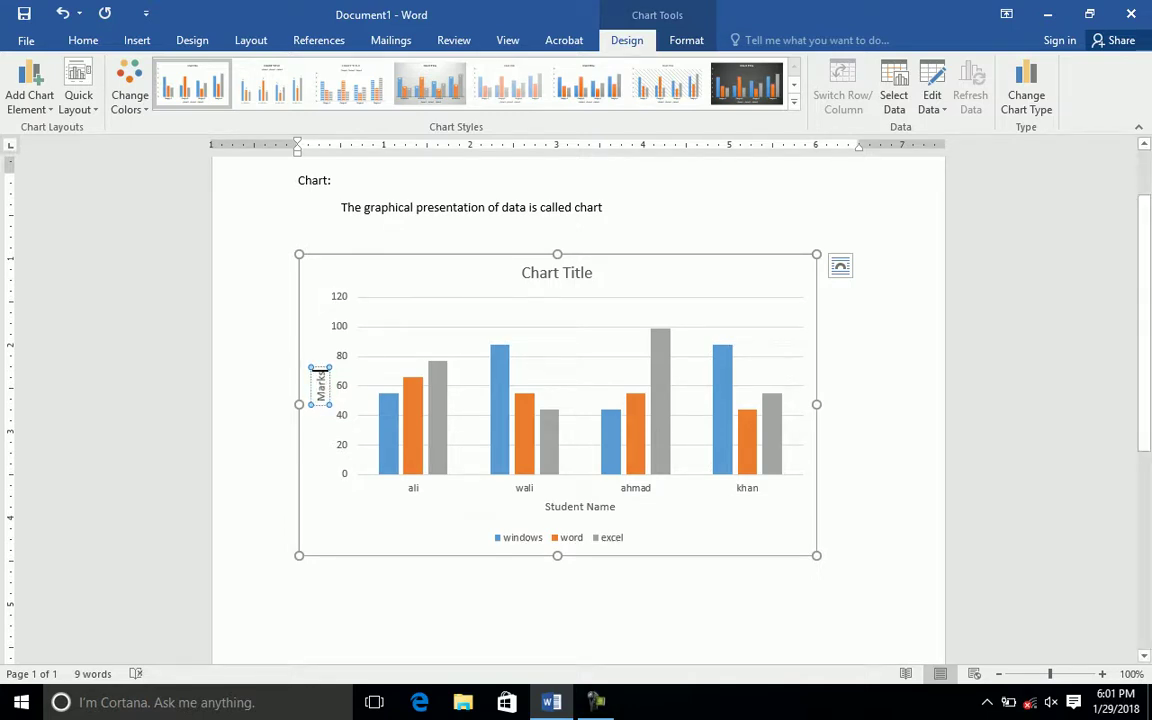
key("Escape")
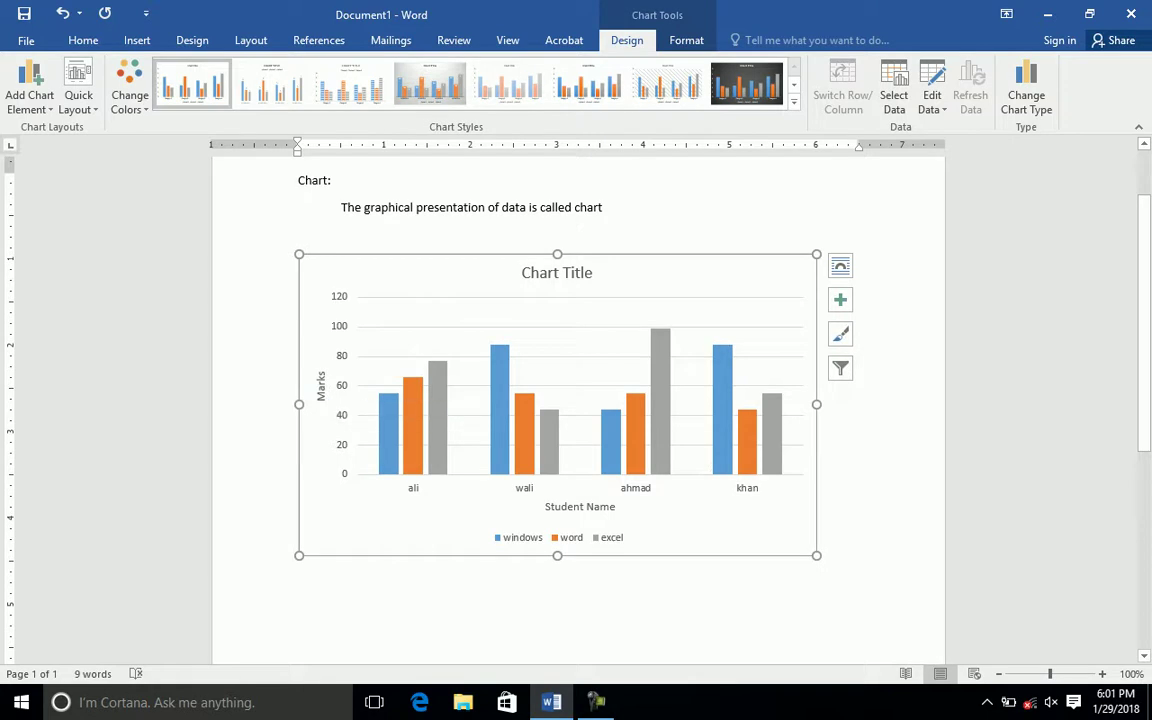
left_click(29, 95)
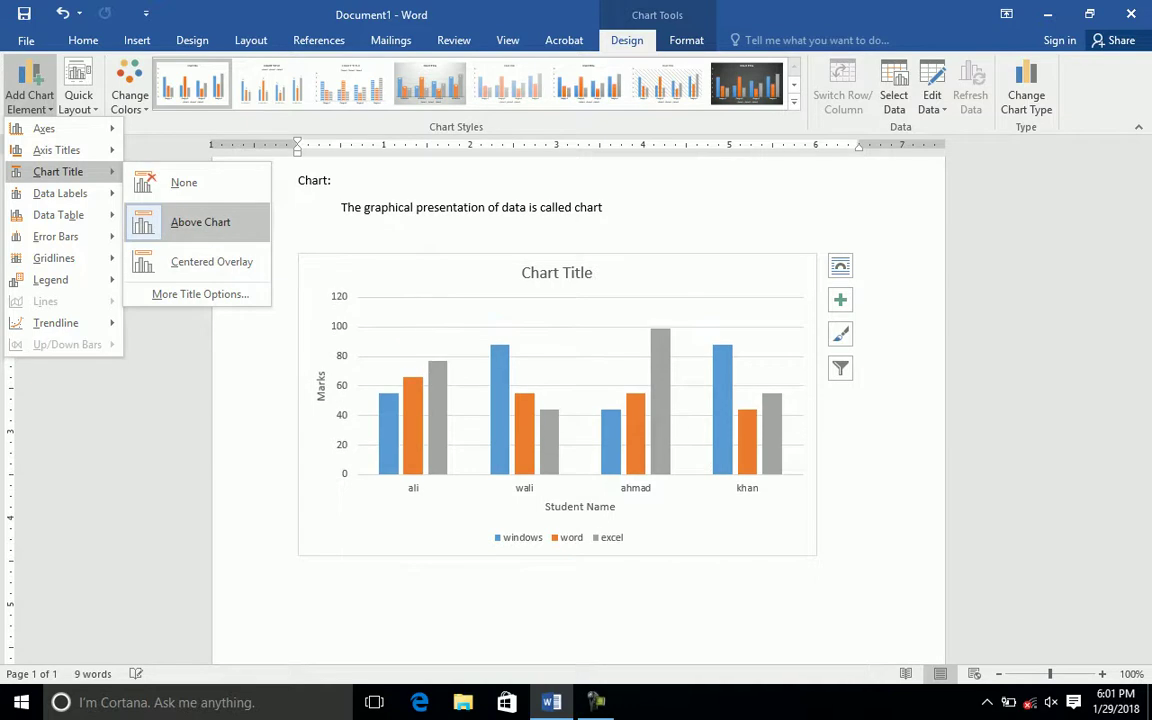
Replace the placeholder chart title above the chart with 'Student Result'.
left_click(200, 222)
left_click(578, 272)
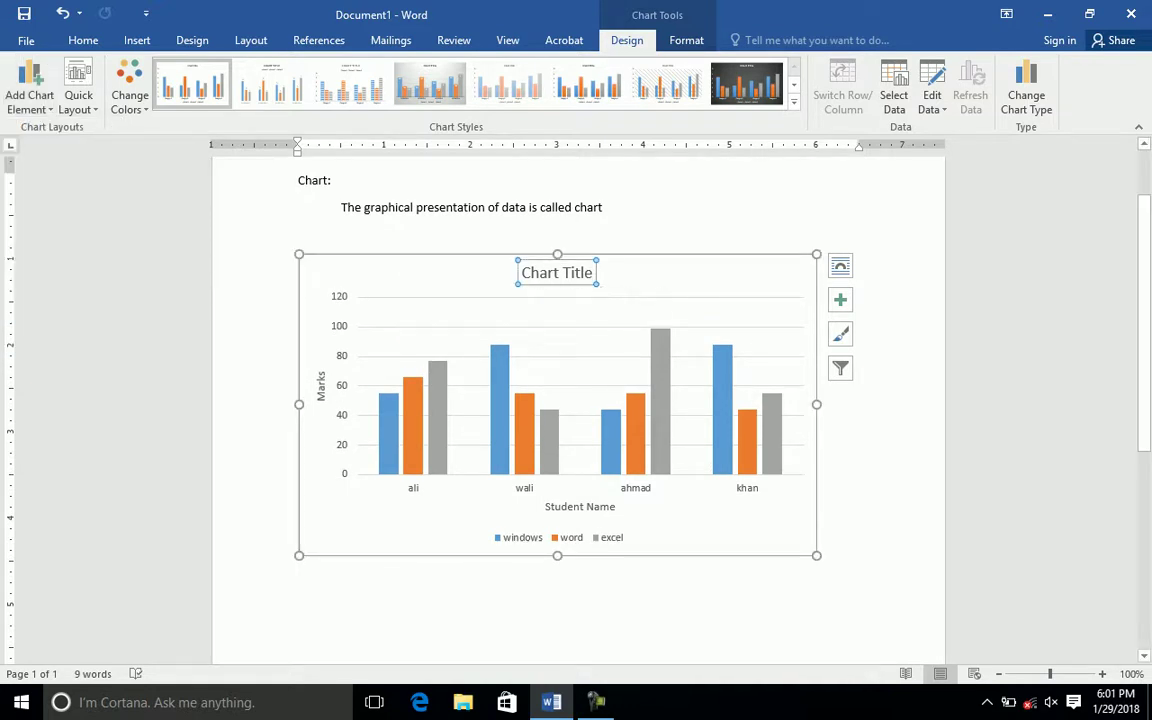
key("ctrl+a")
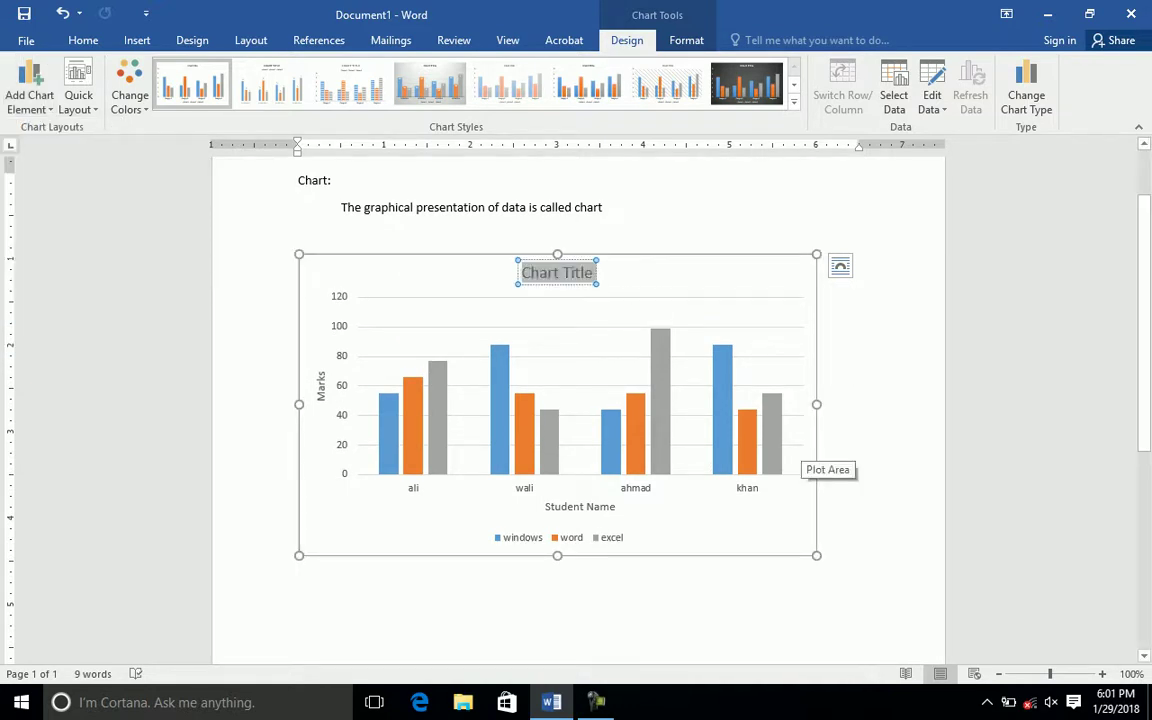
type("Student Result")
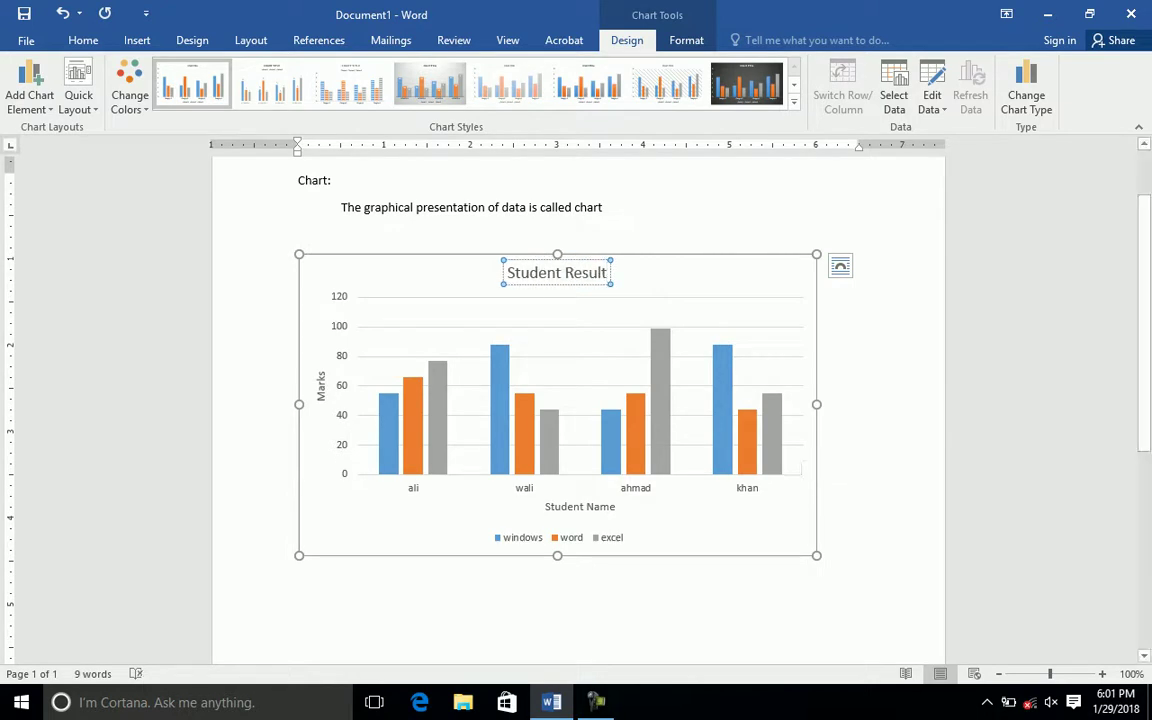
left_click(795, 452)
left_click(606, 207)
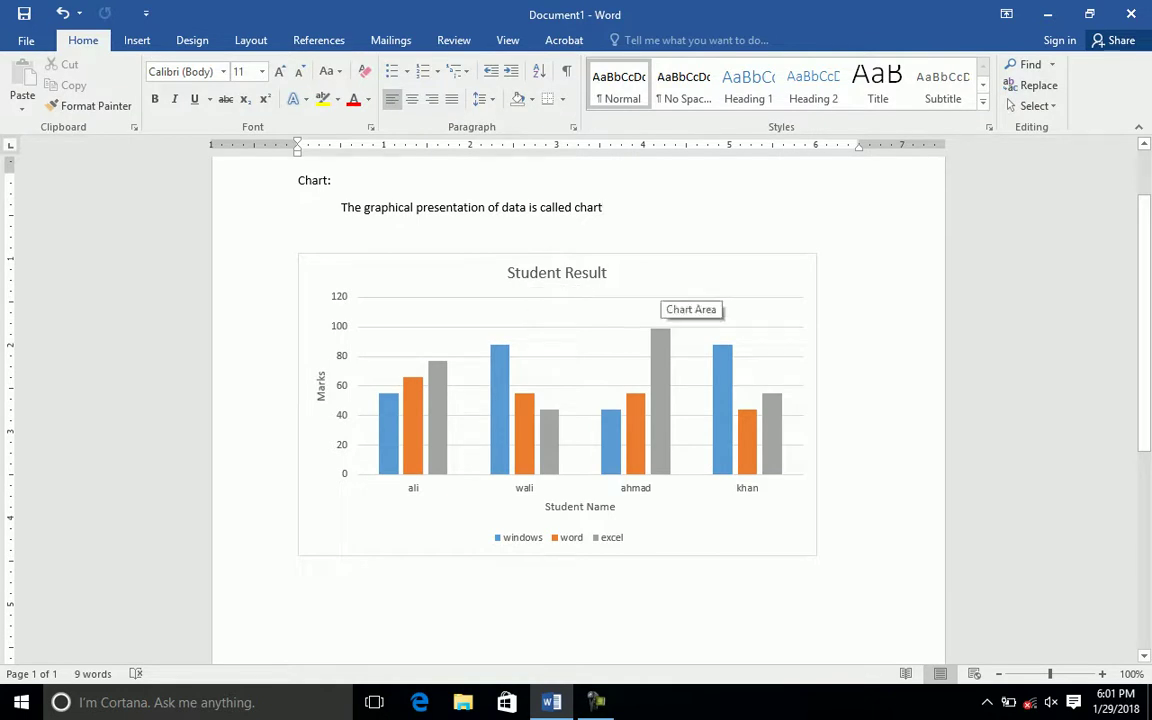
left_click(598, 262)
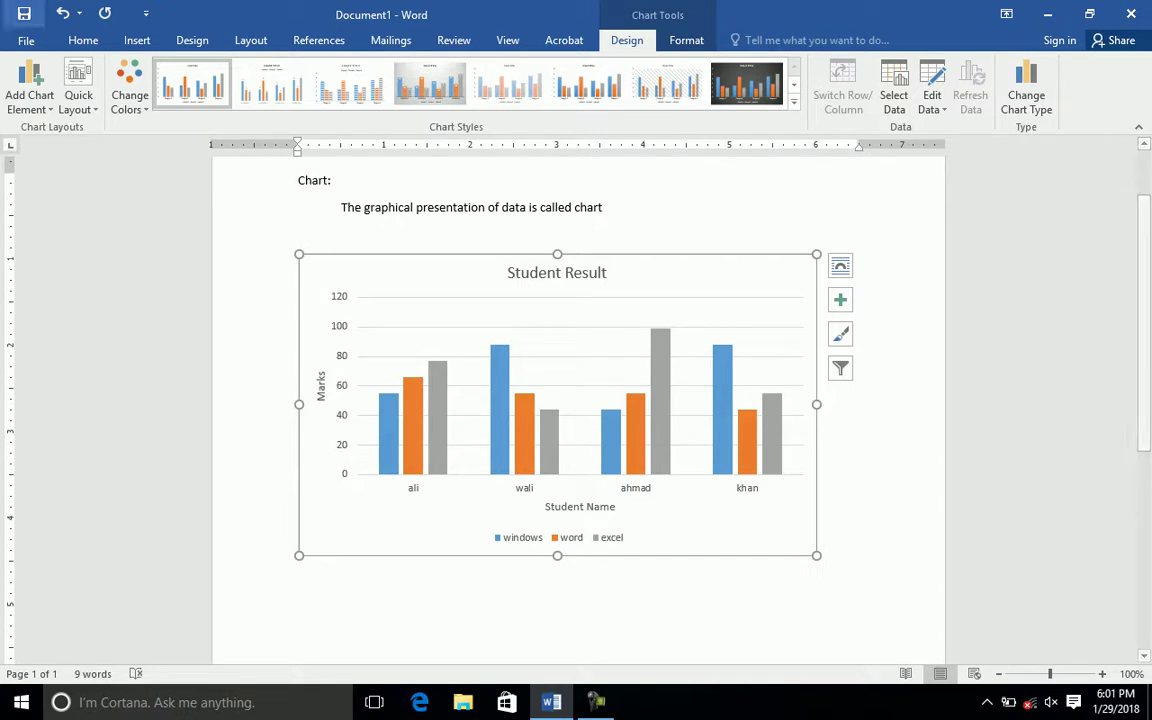
left_click(29, 90)
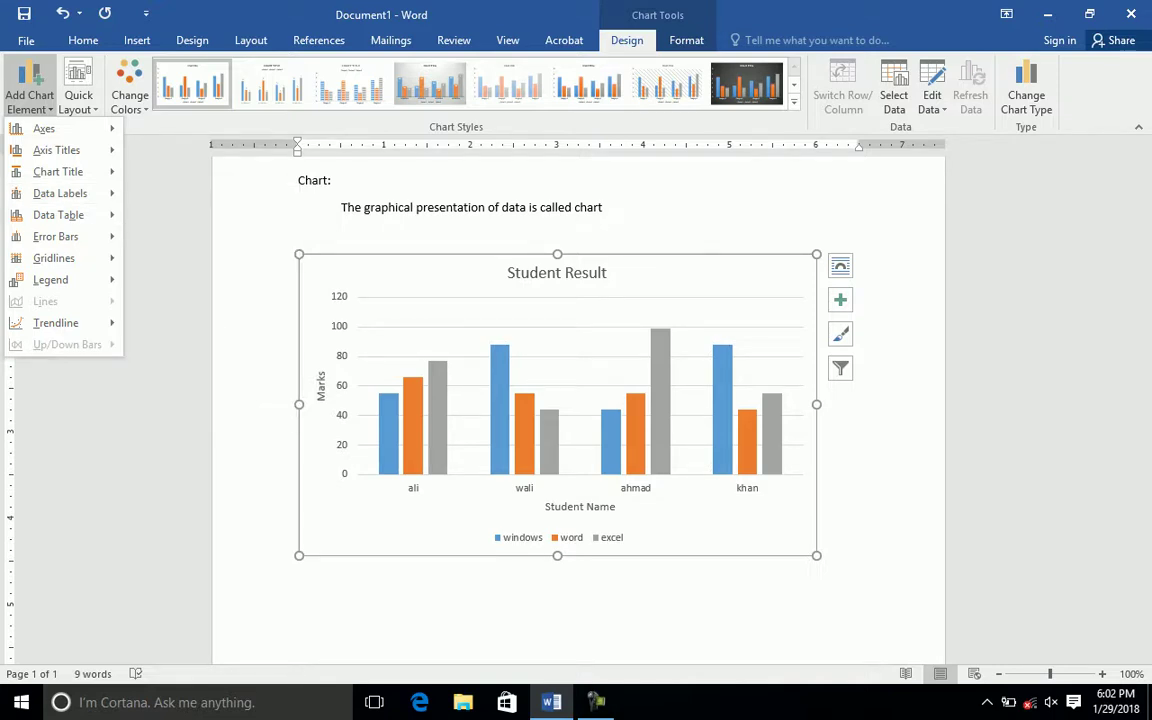
Add data labels centred inside each column of the chart.
left_click(390, 432)
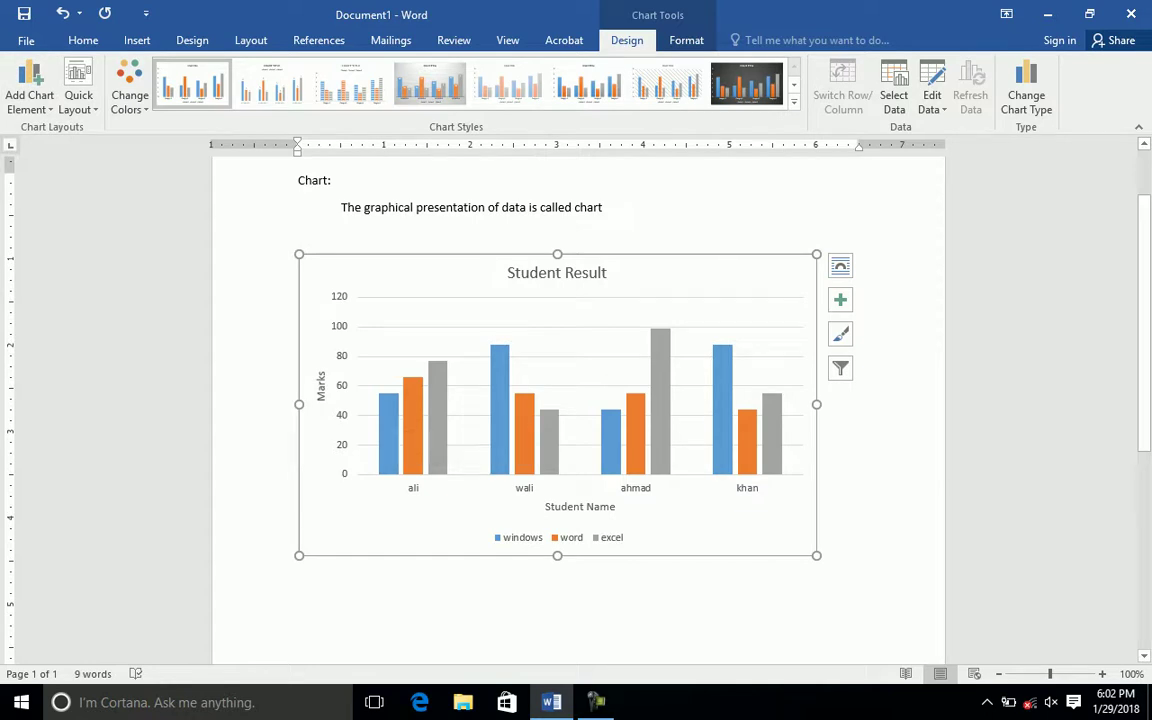
left_click(30, 88)
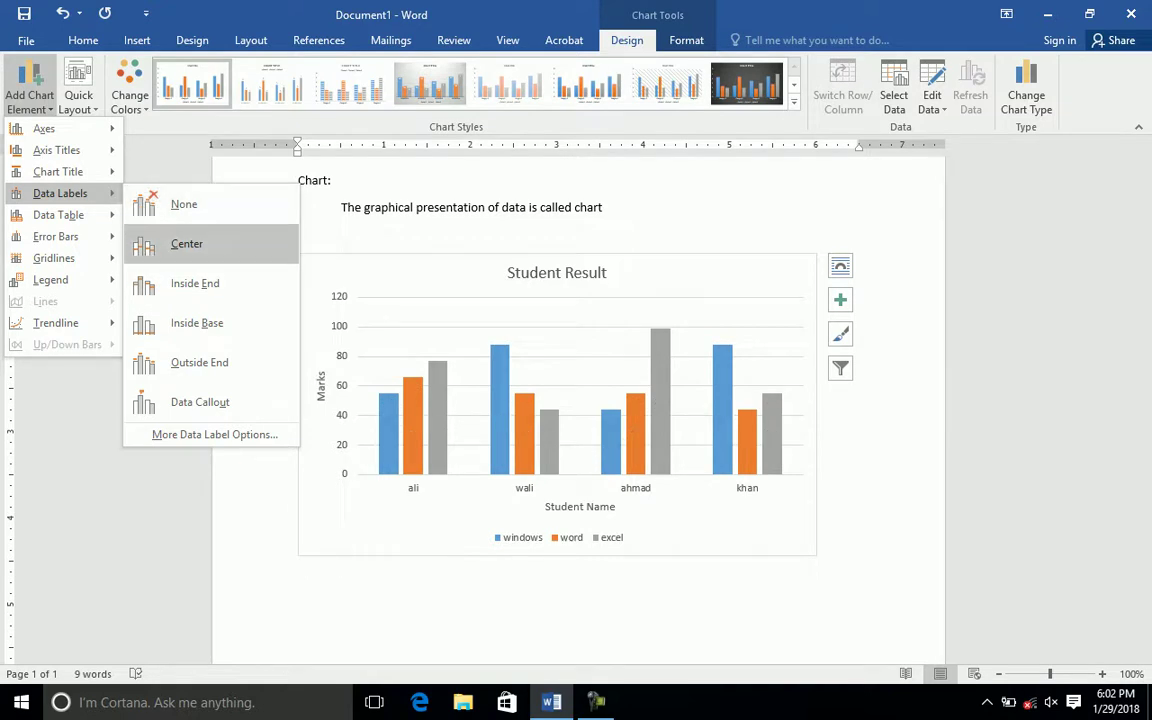
left_click(186, 244)
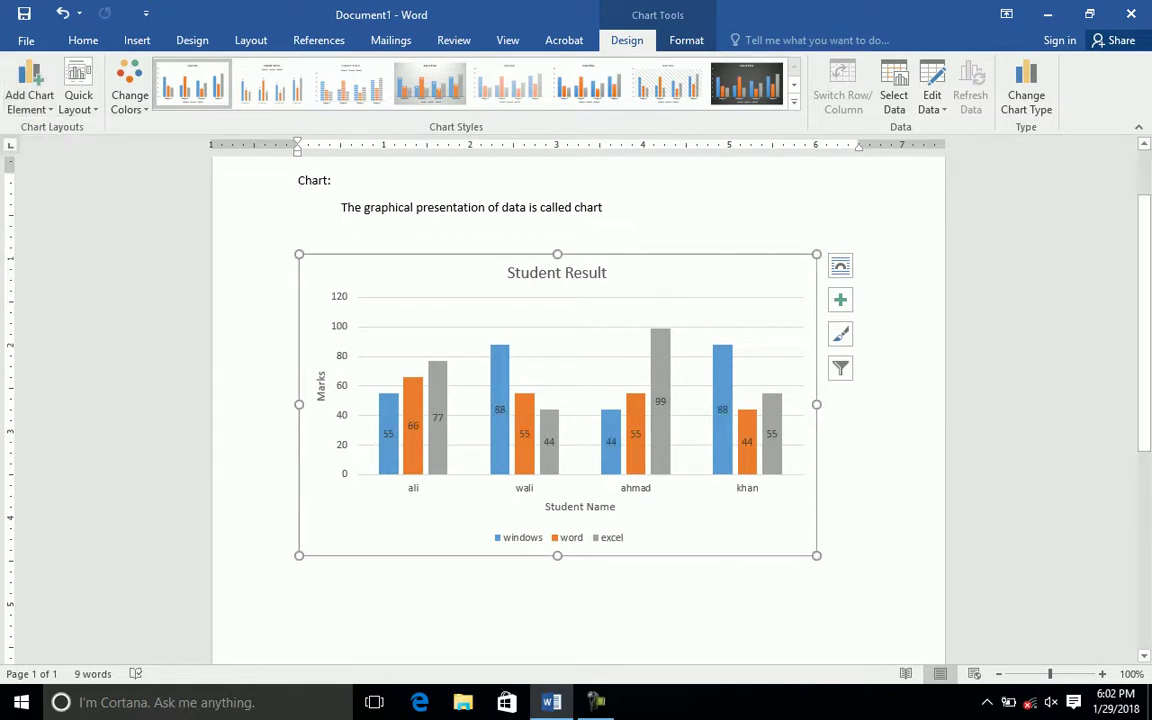
left_click(29, 95)
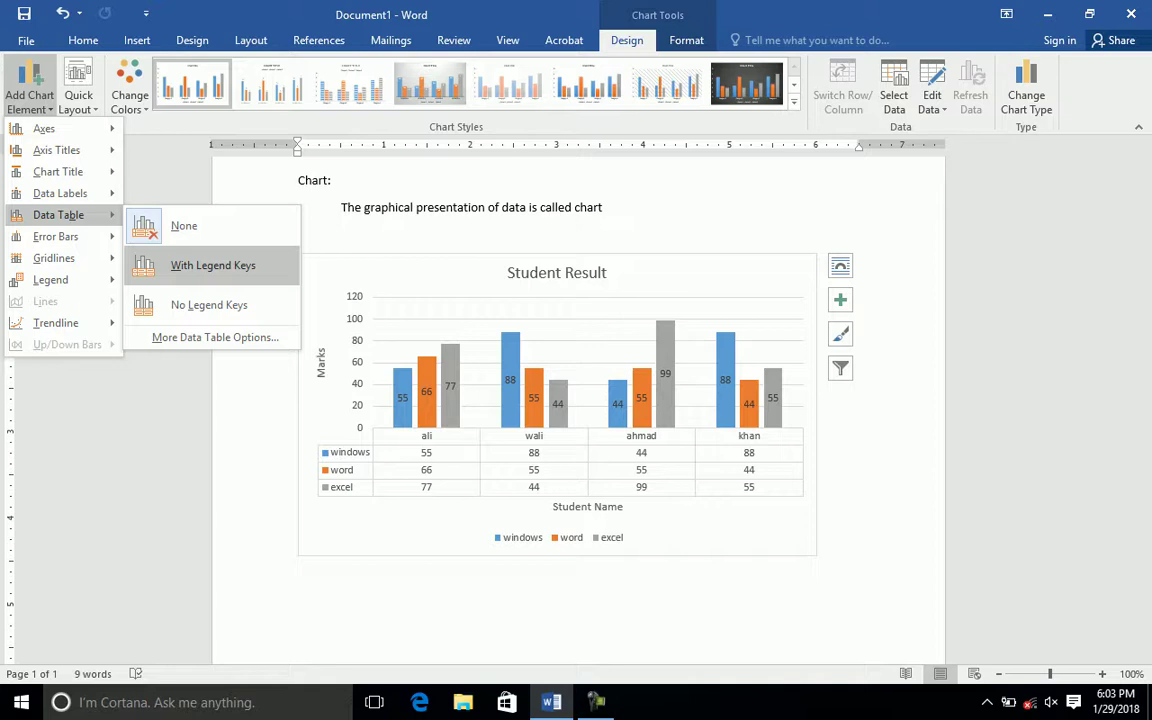
Try data tables with and without legend keys, then set Data Table to None.
left_click(213, 265)
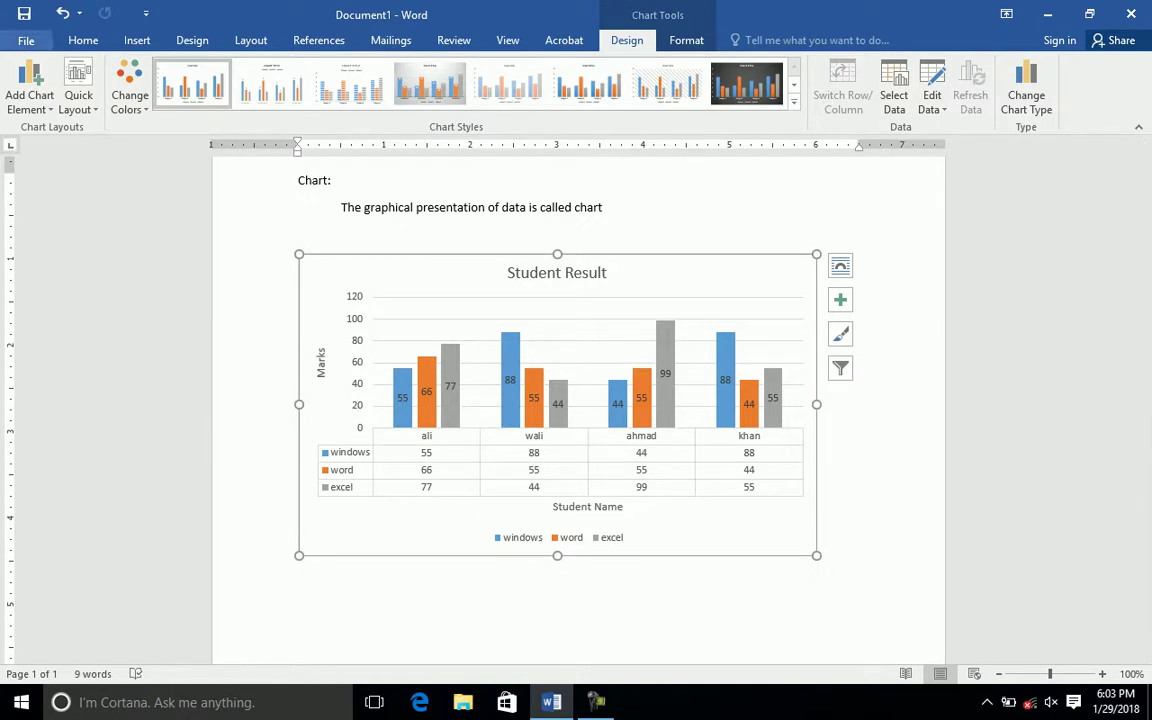
left_click(29, 95)
mouse_move(58, 215)
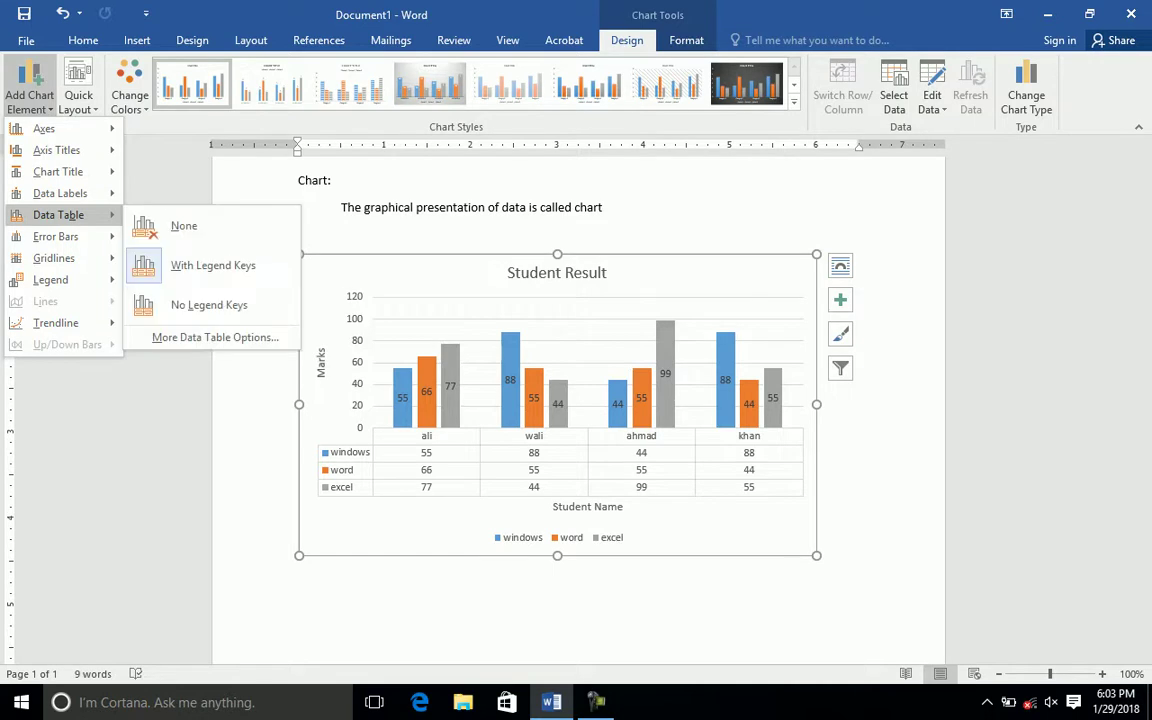
left_click(209, 305)
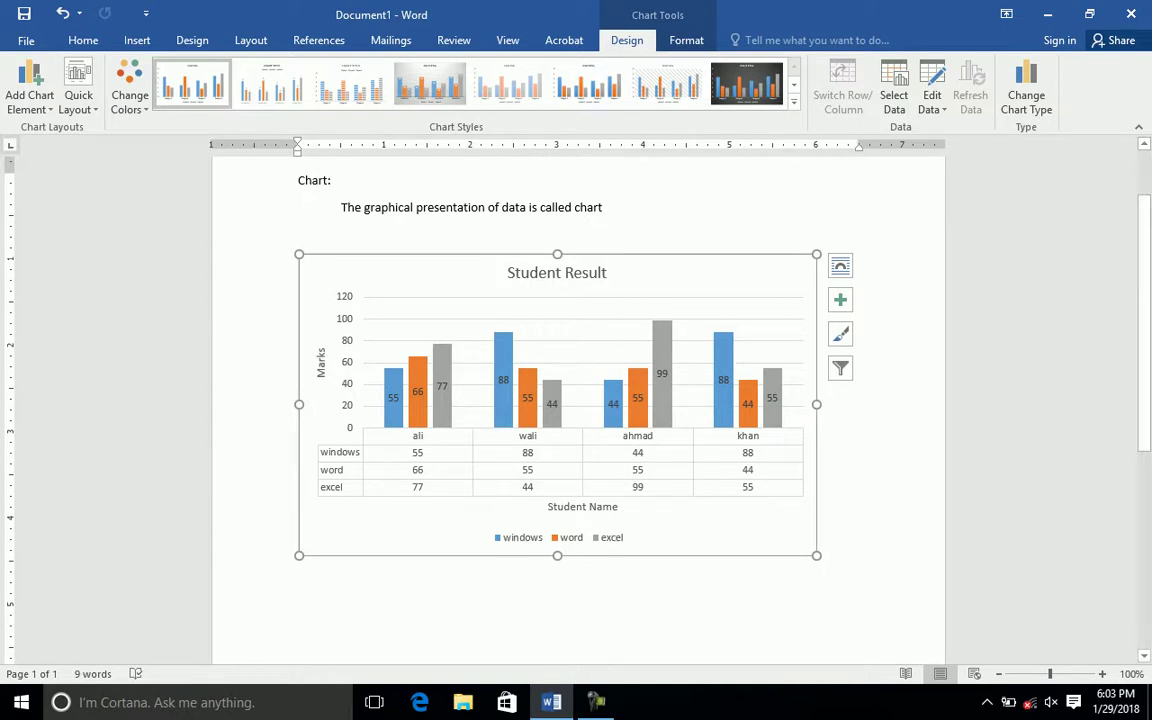
left_click(29, 95)
mouse_move(58, 215)
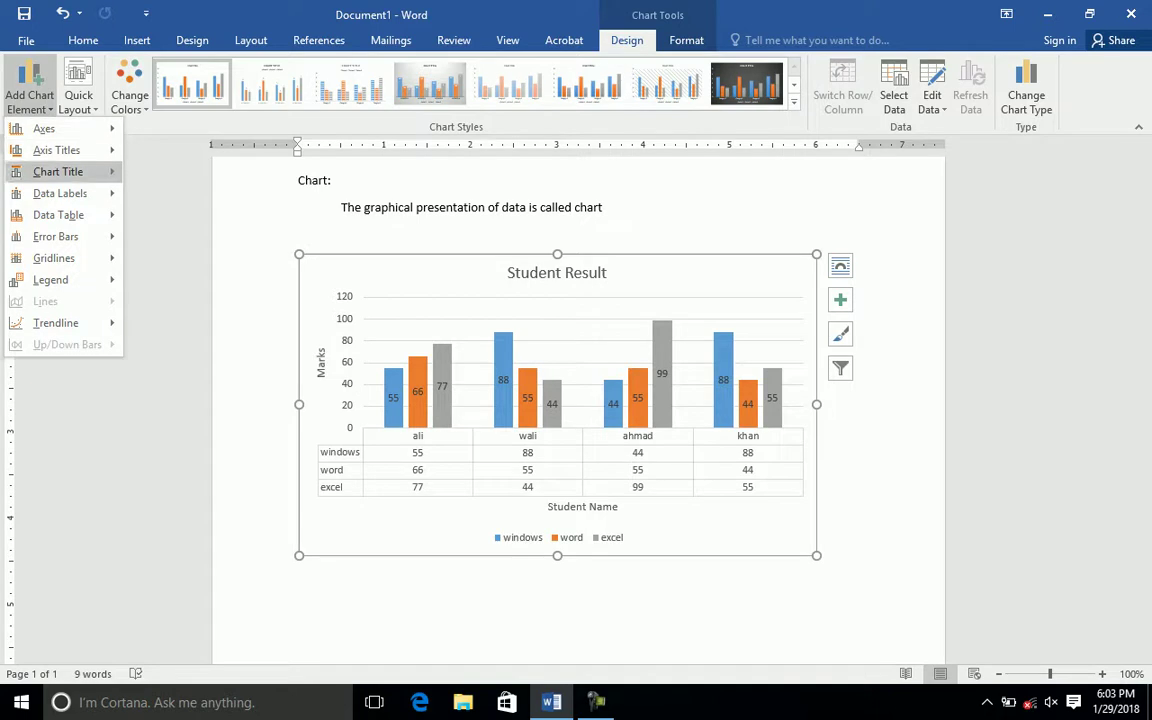
left_click(180, 226)
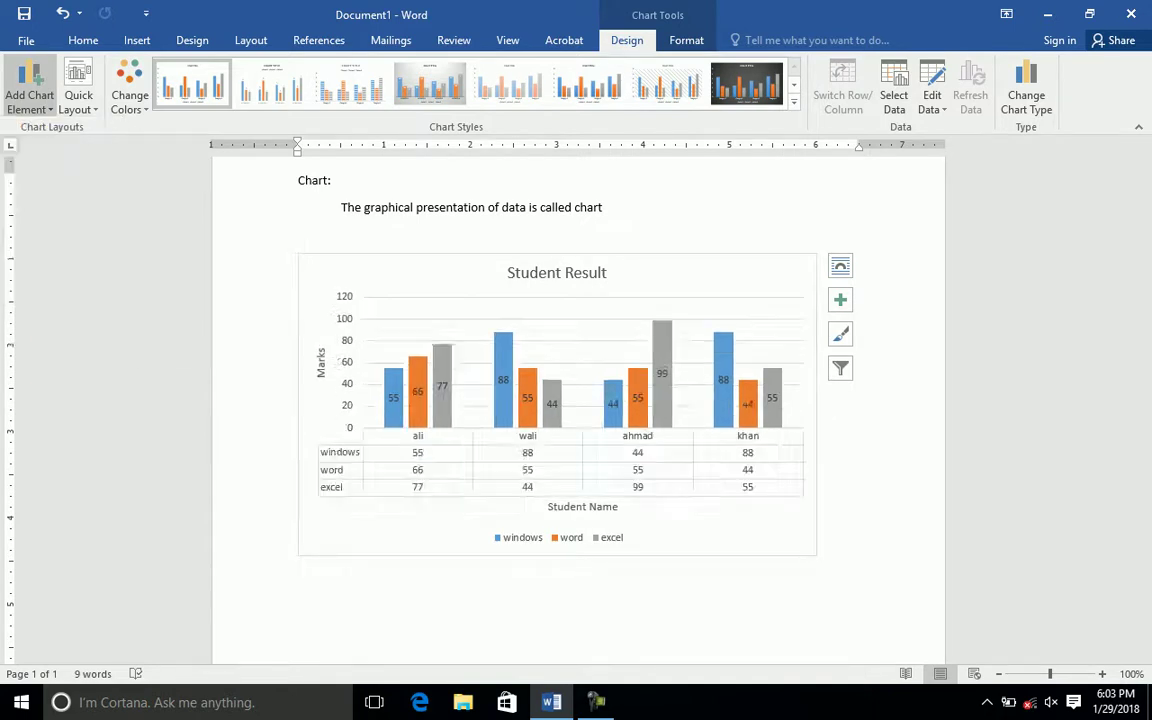
left_click(29, 95)
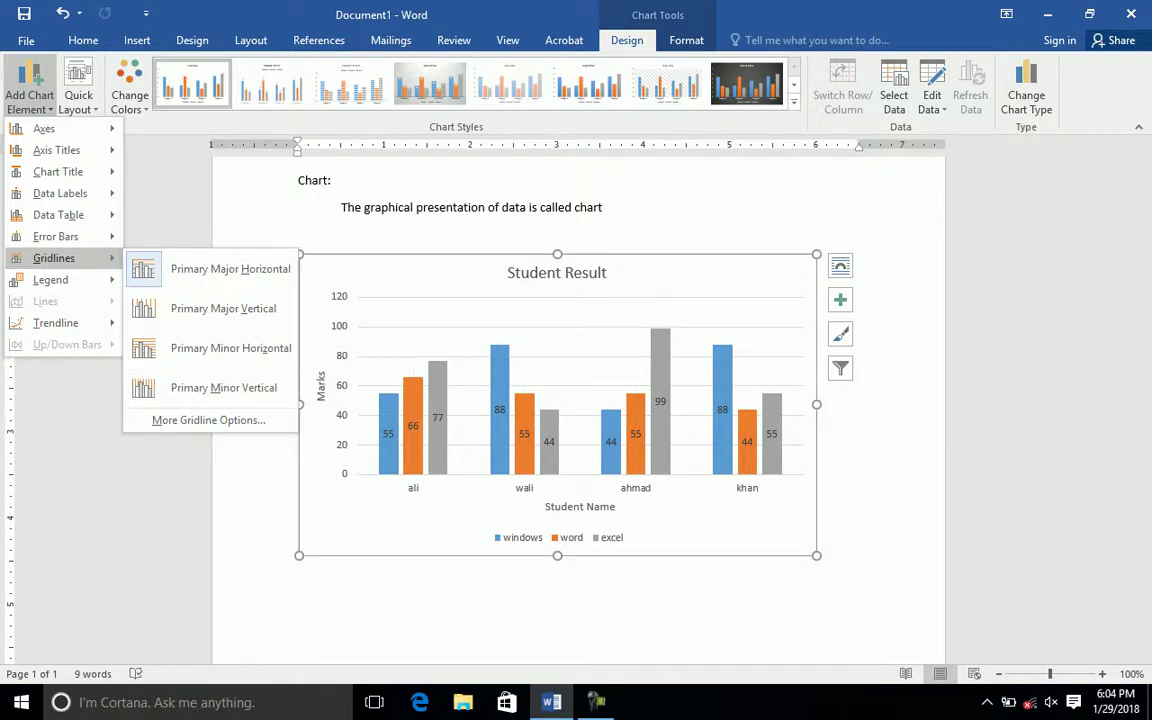
Add Primary Minor Horizontal gridlines to the Student Result chart.
left_click(230, 348)
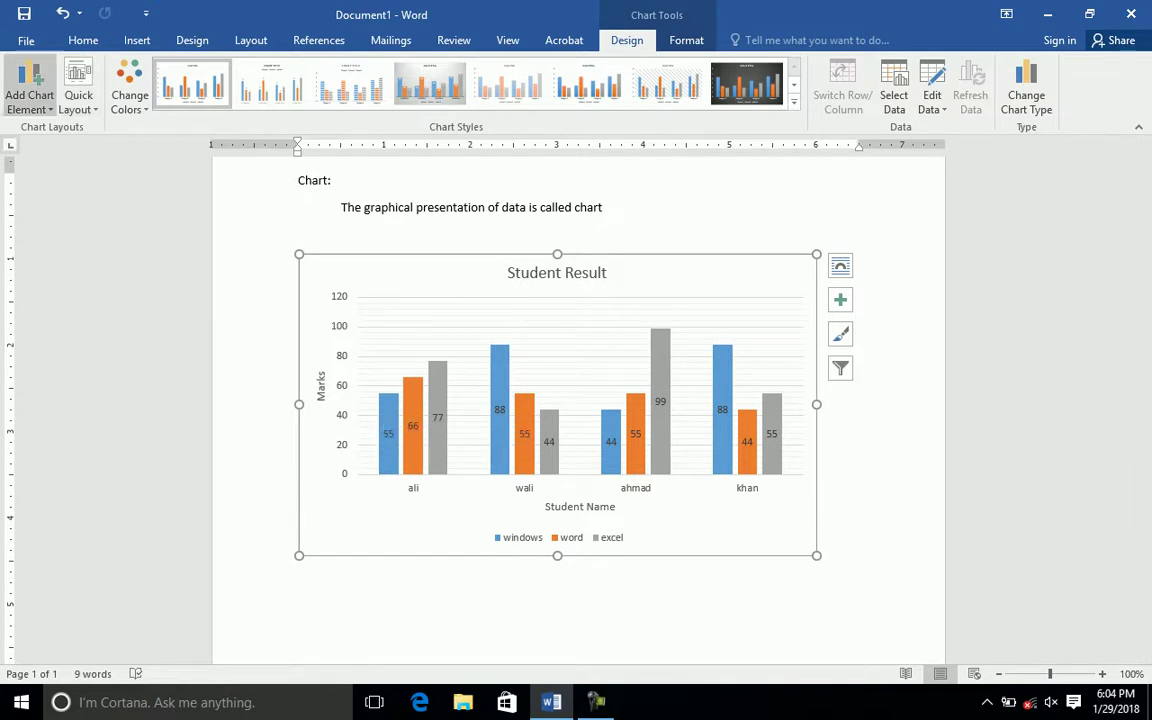
left_click(29, 95)
mouse_move(56, 323)
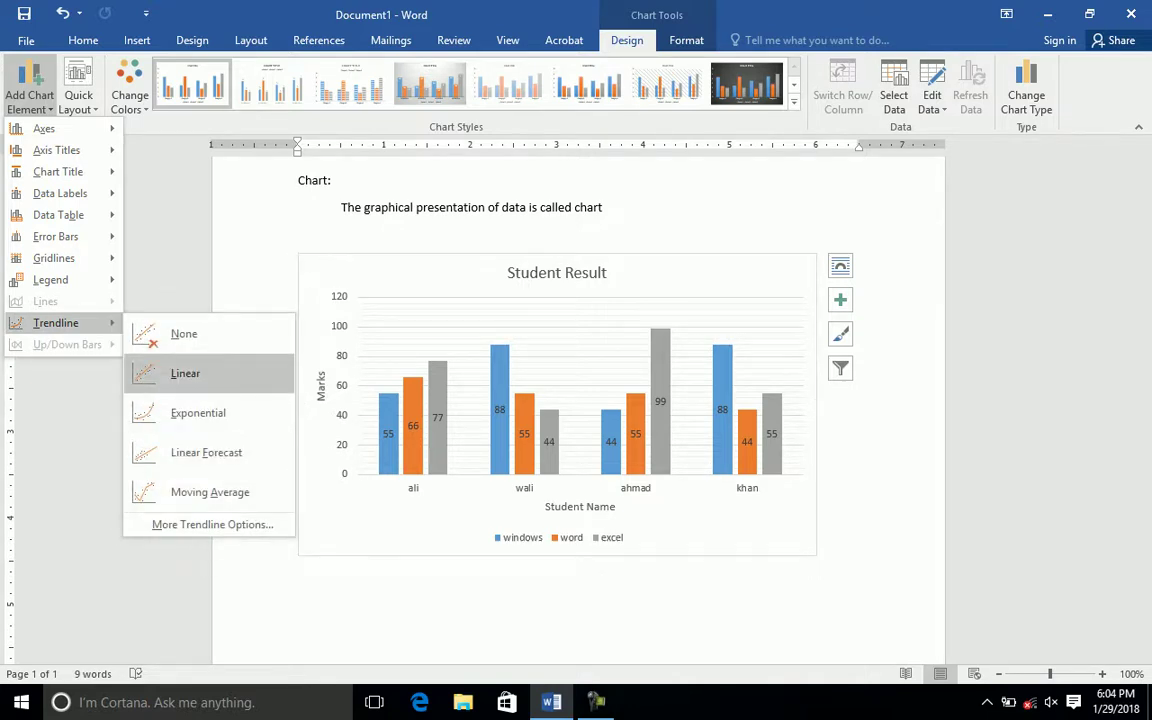
left_click(185, 373)
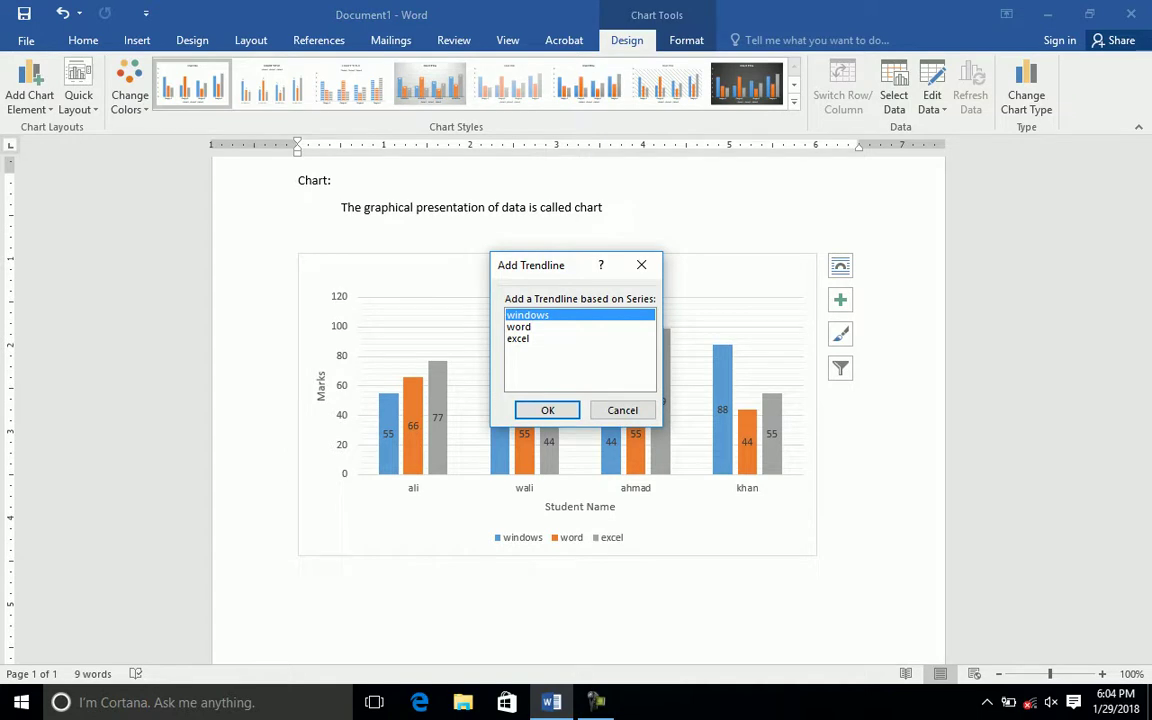
left_click_drag(545, 265, 518, 161)
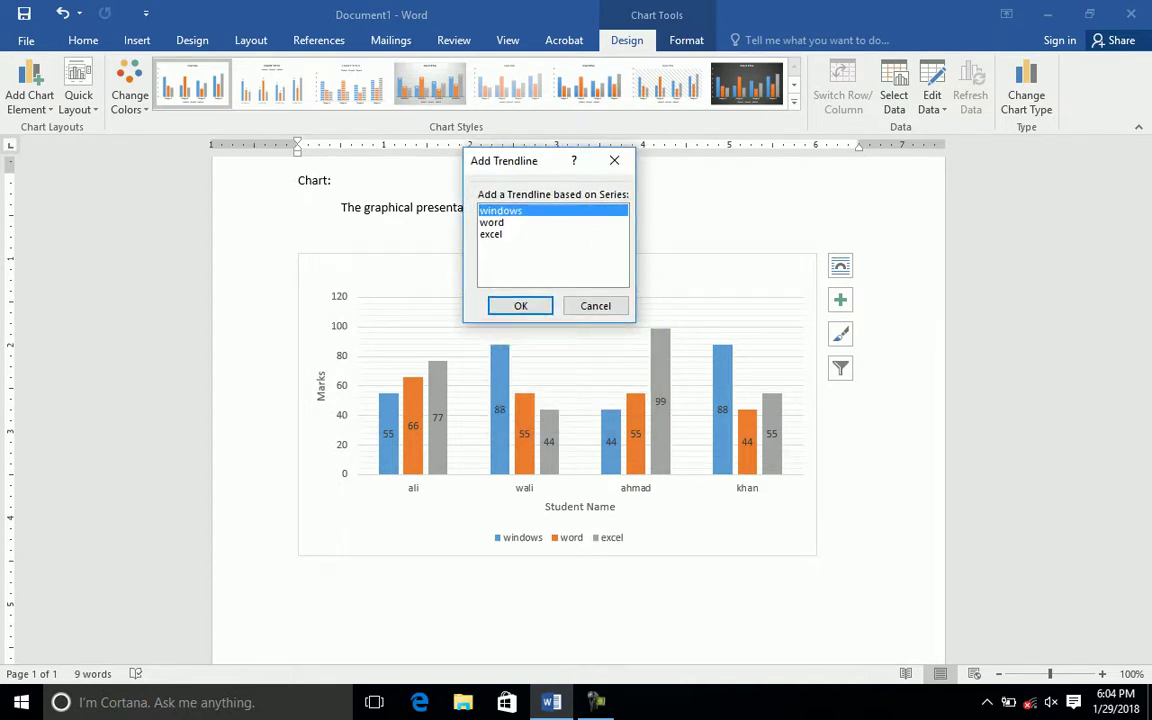
key("Down")
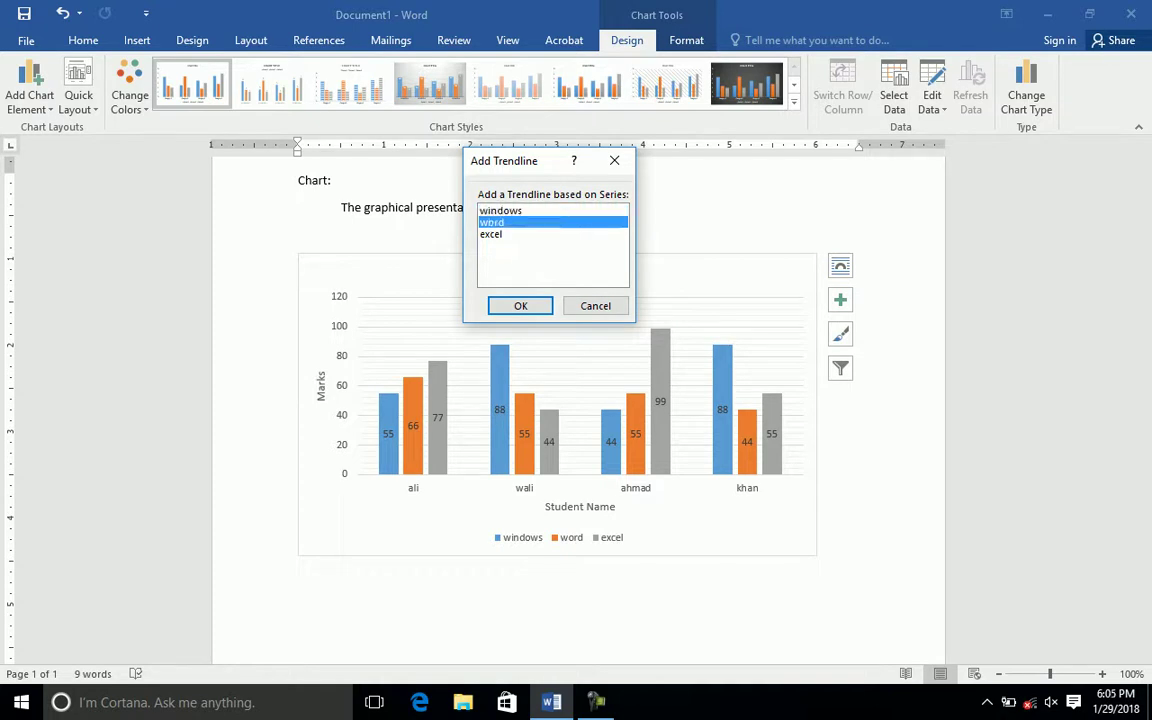
key("Return")
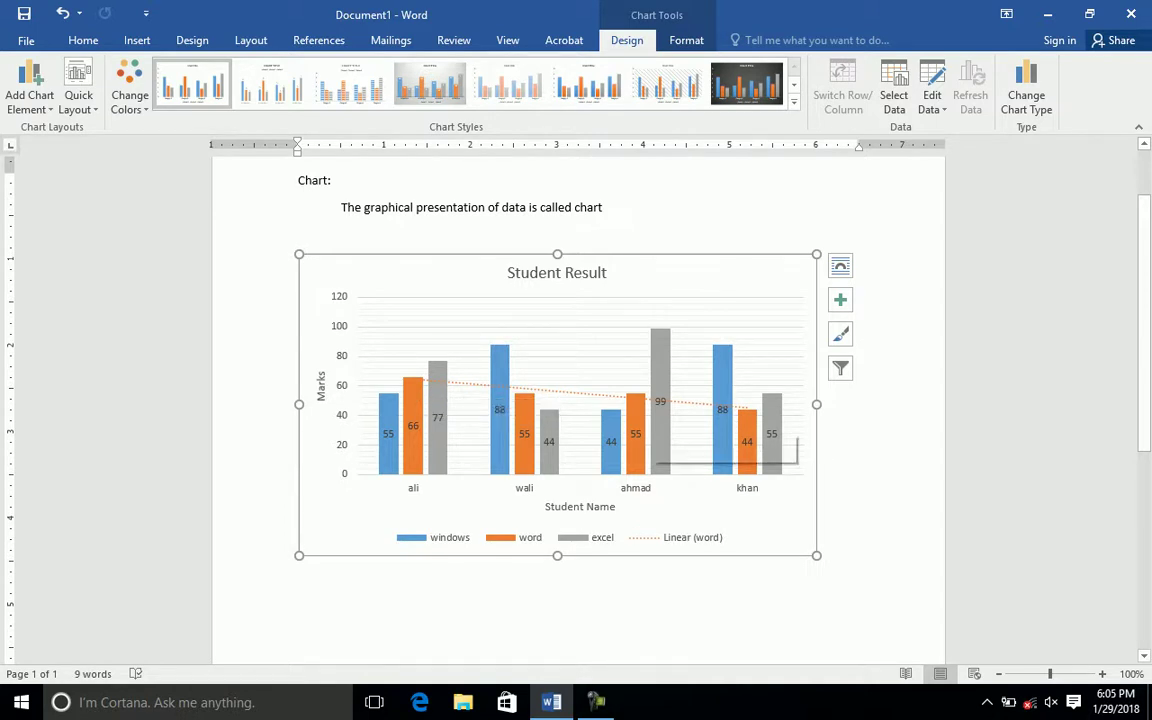
left_click(29, 85)
mouse_move(56, 323)
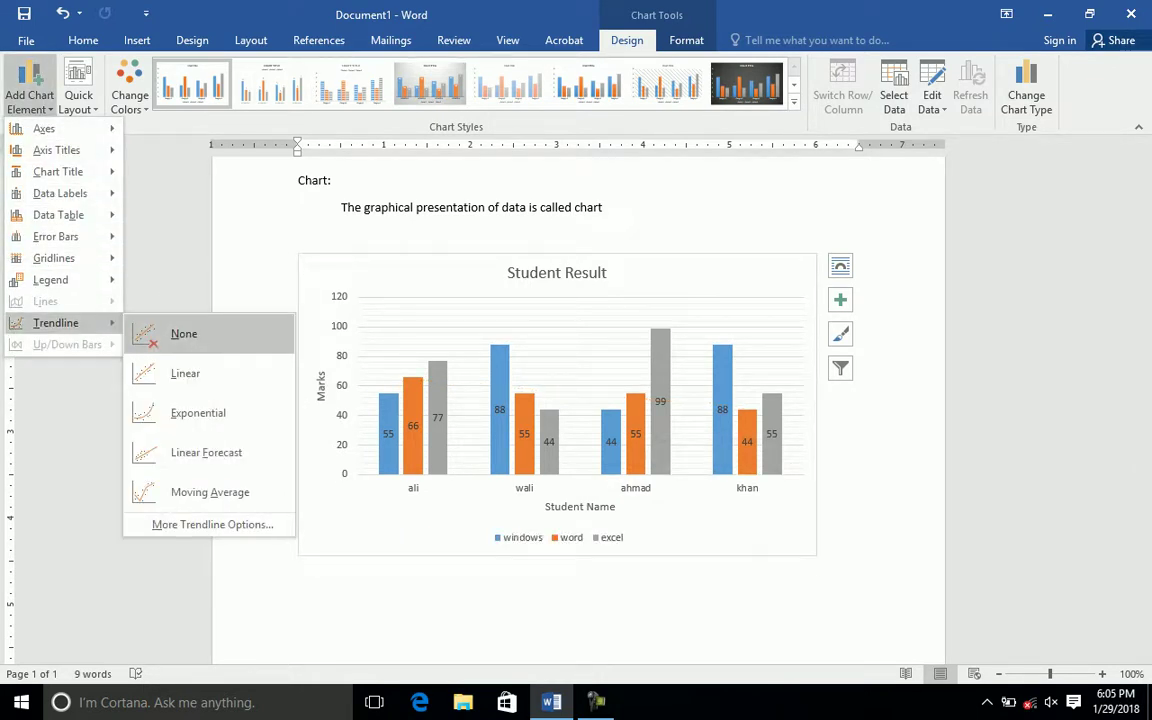
left_click(184, 333)
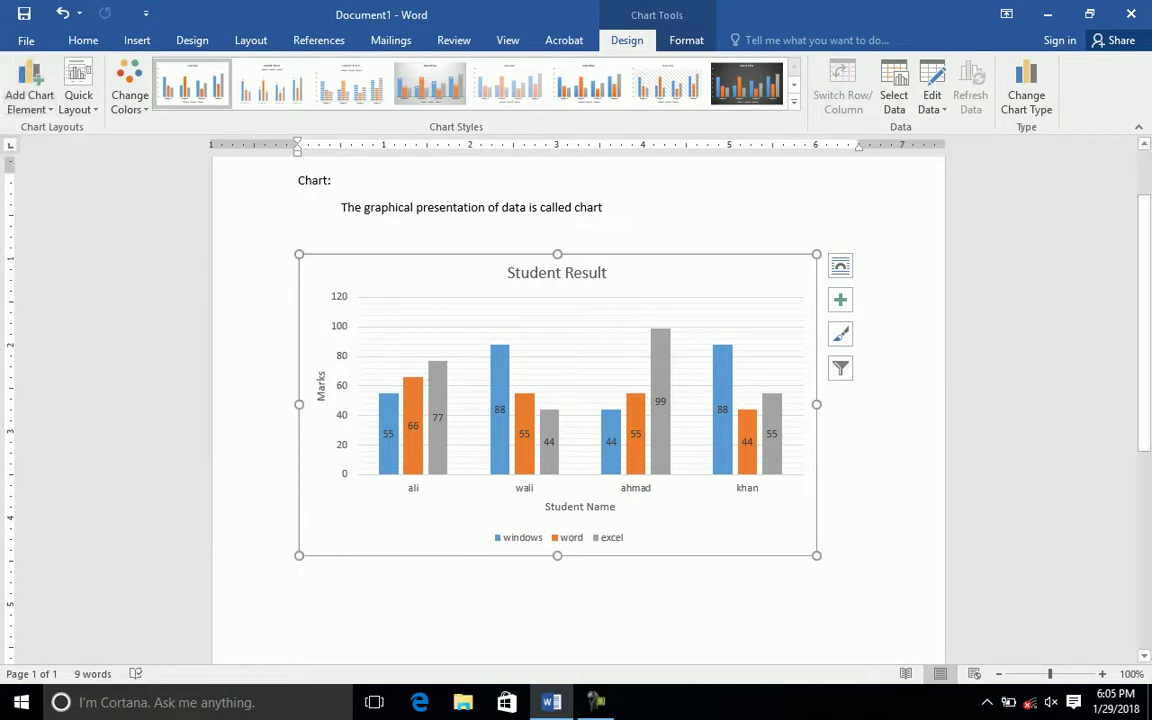
left_click(78, 88)
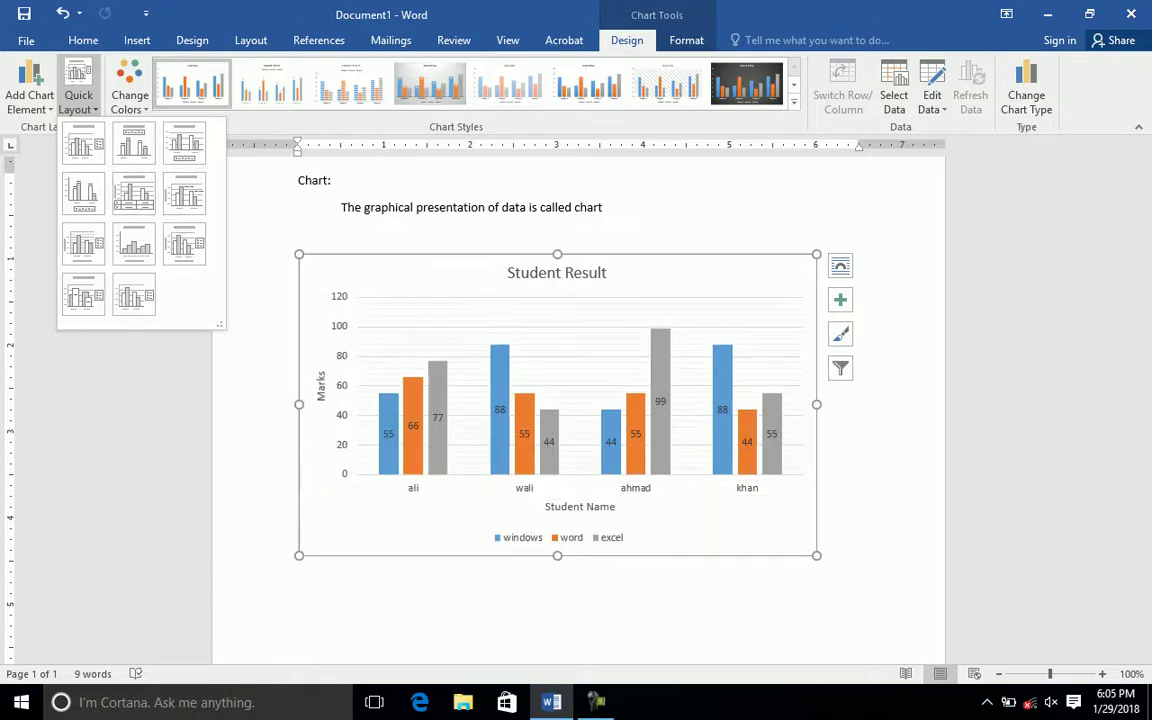
left_click(130, 95)
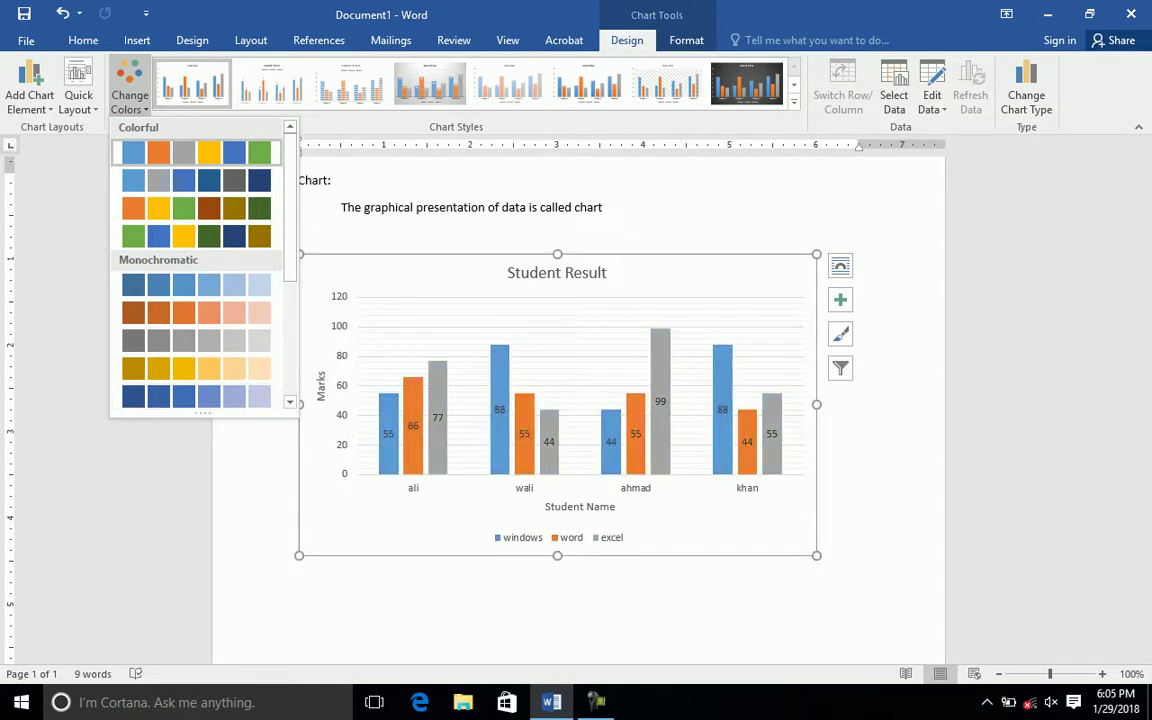
left_click(794, 101)
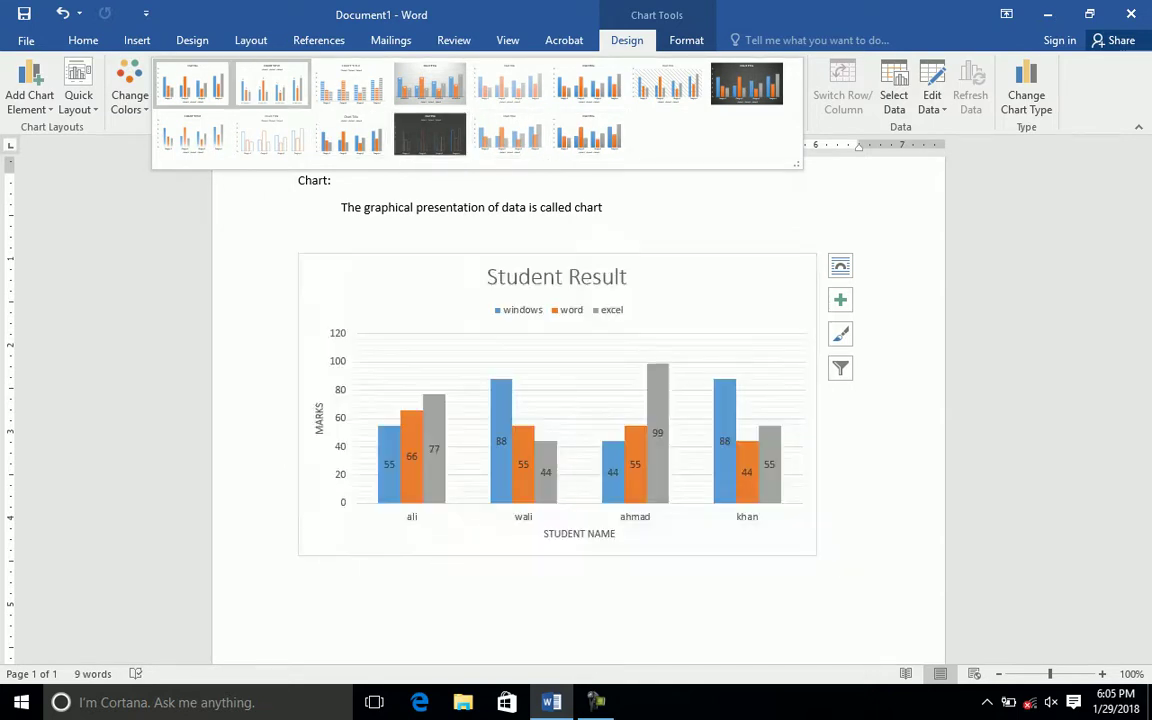
key("Escape")
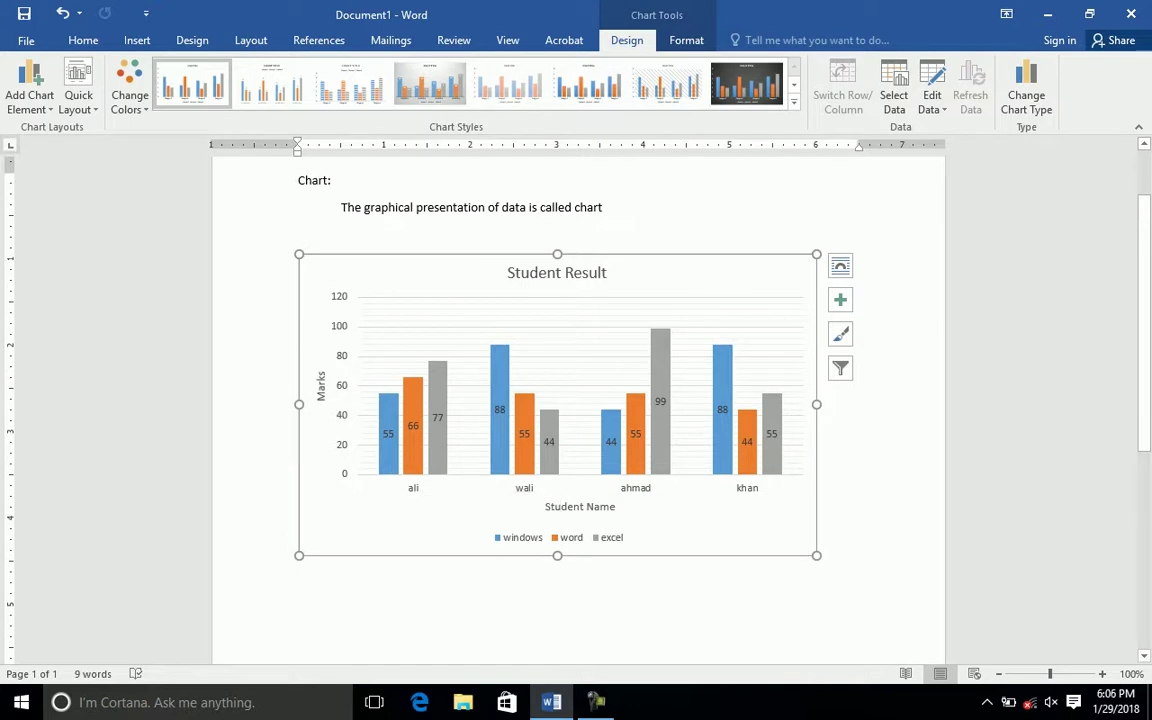
Switch rows and columns so bars group by subject, with the four students as legend series.
left_click(894, 95)
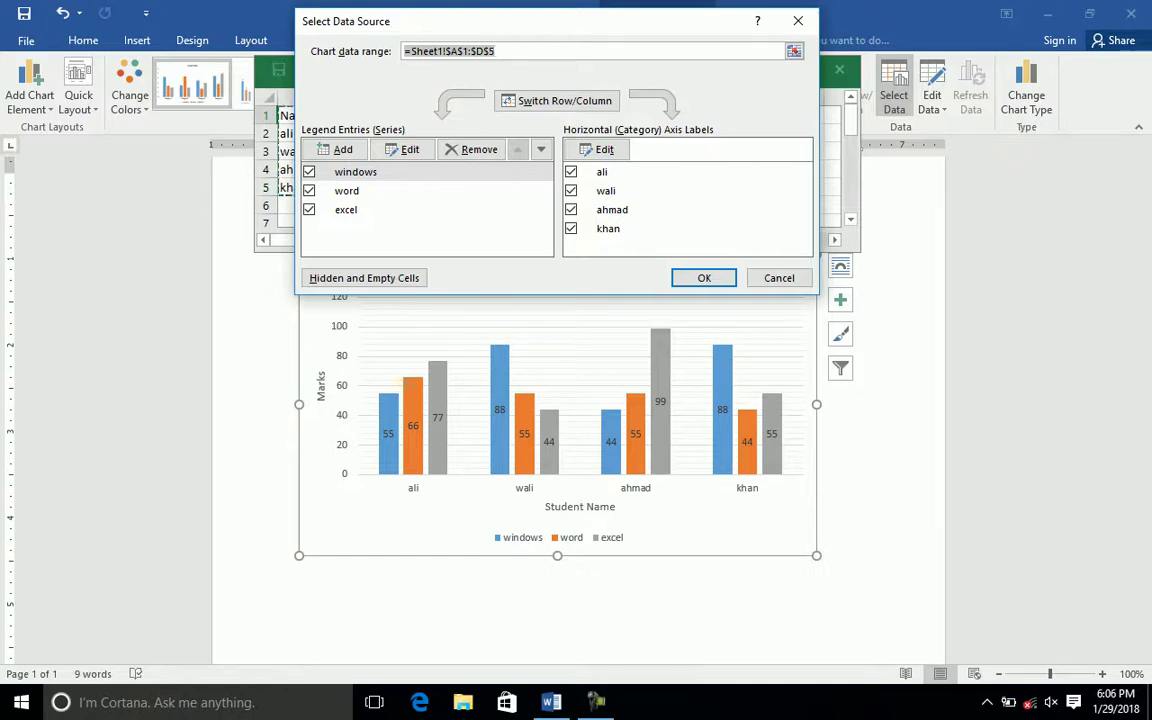
left_click(560, 101)
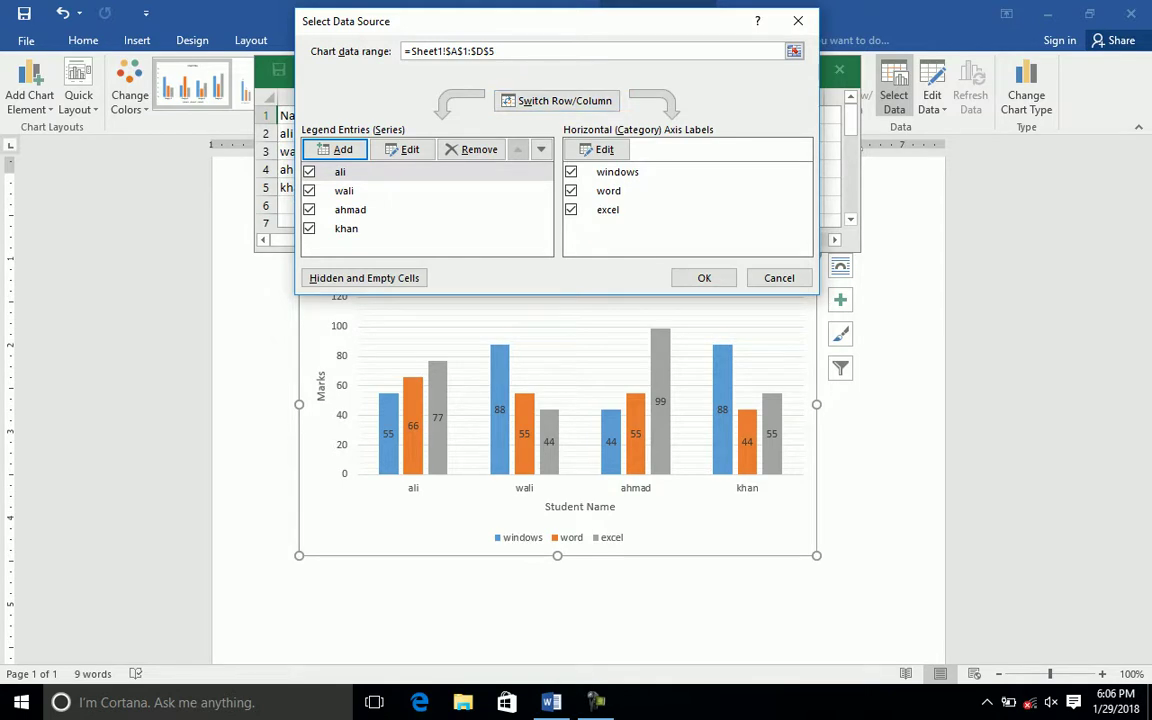
left_click(704, 278)
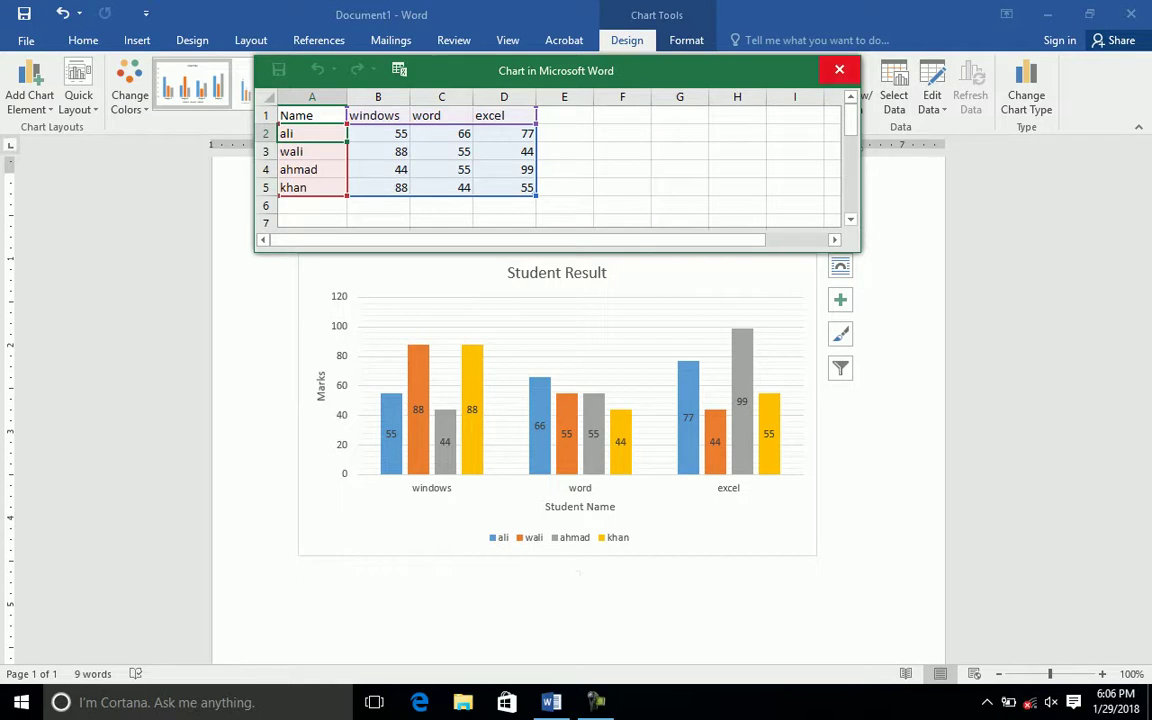
left_click(839, 69)
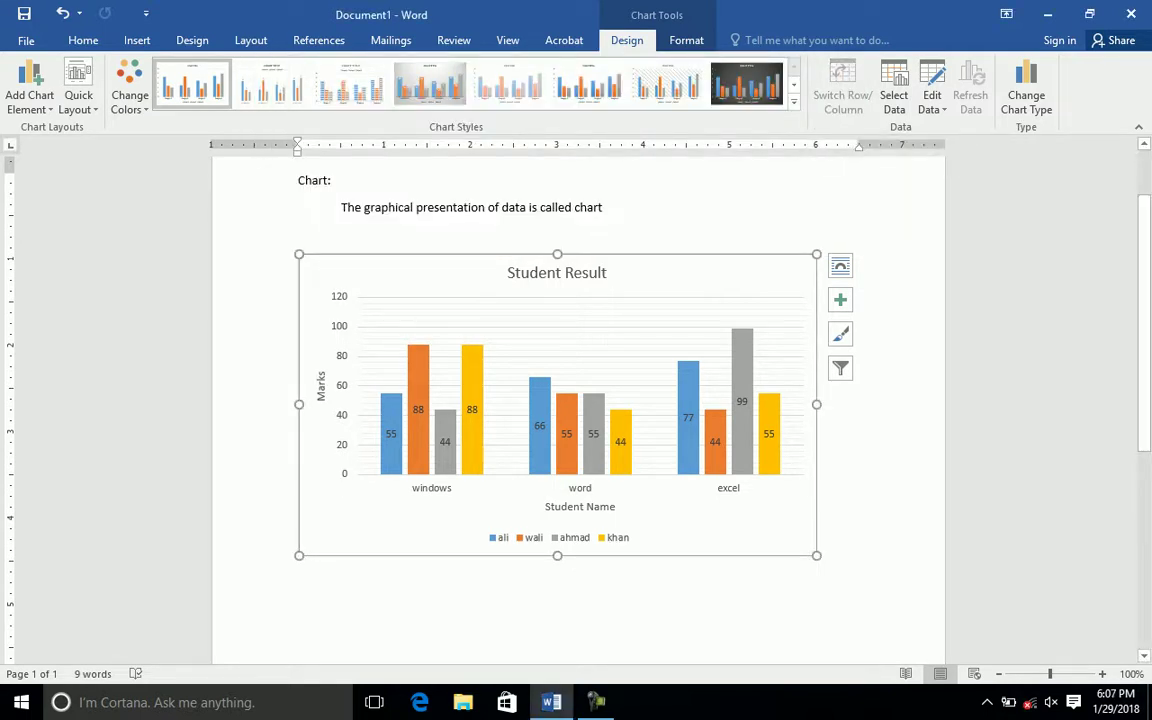
Switch rows and columns back so windows, word and excel return to the legend.
left_click(894, 95)
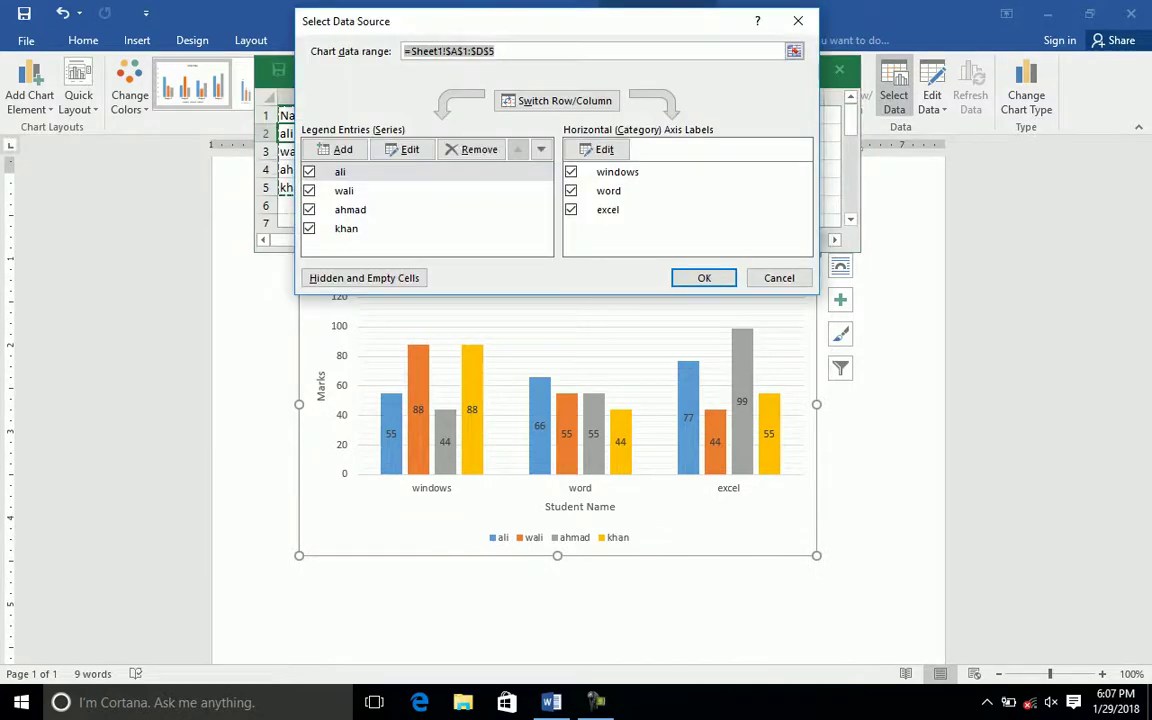
left_click(565, 100)
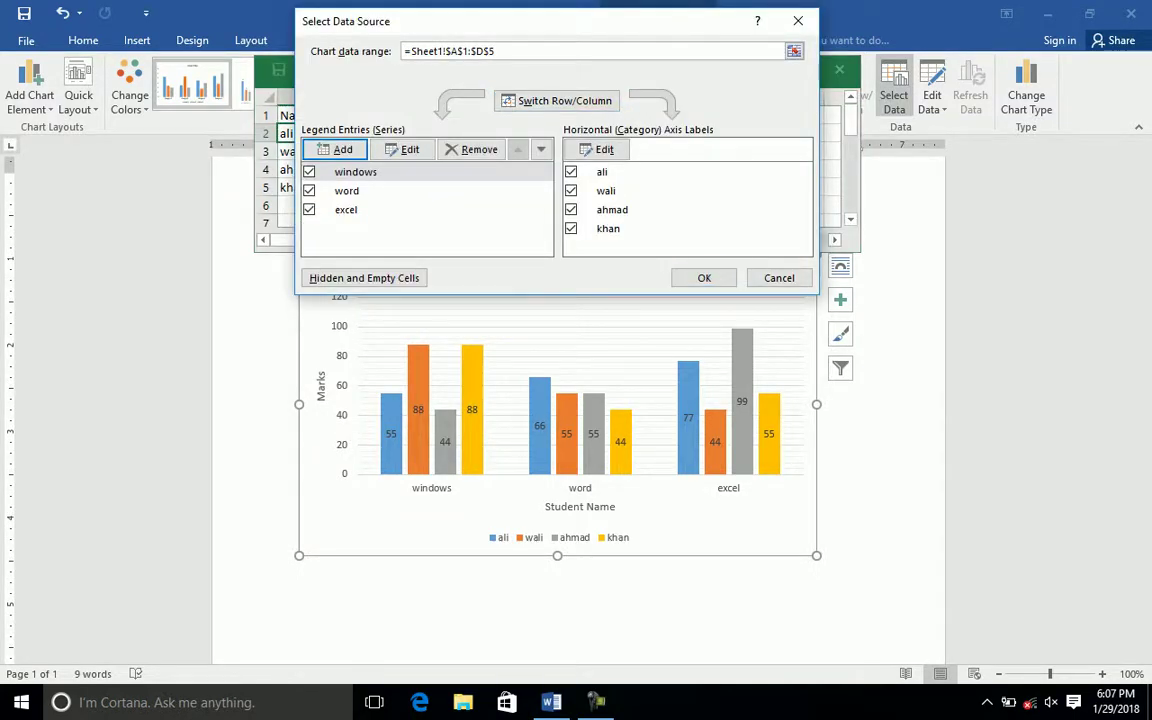
left_click(704, 278)
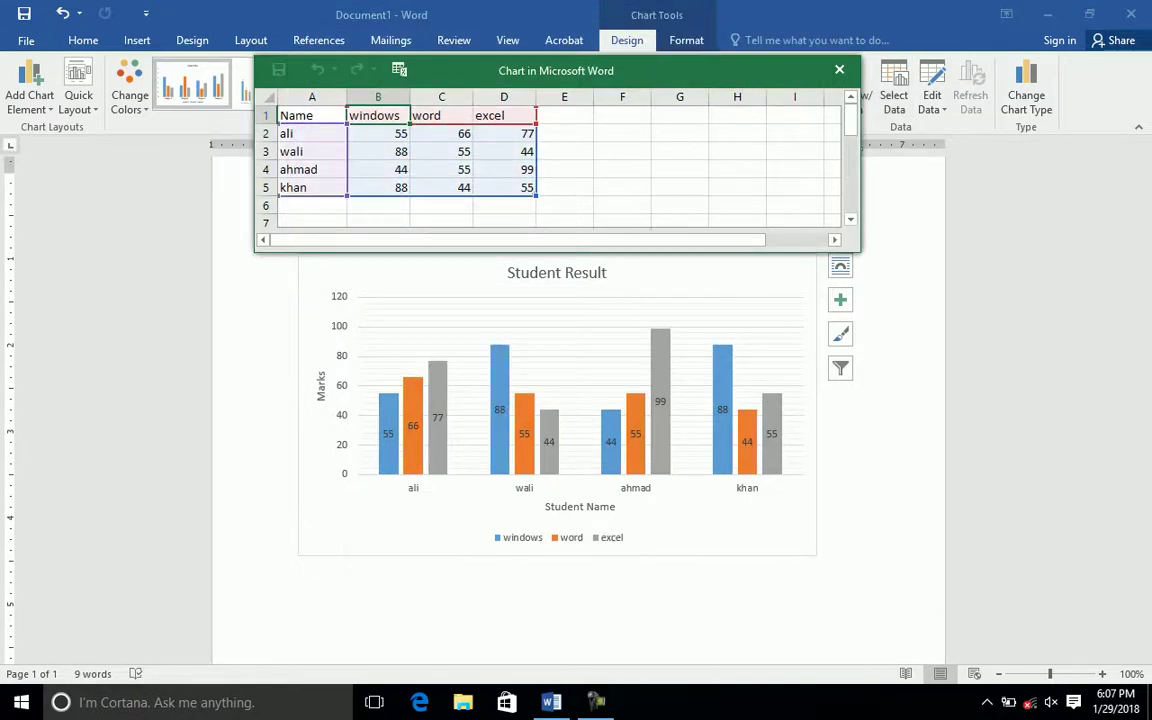
left_click(839, 69)
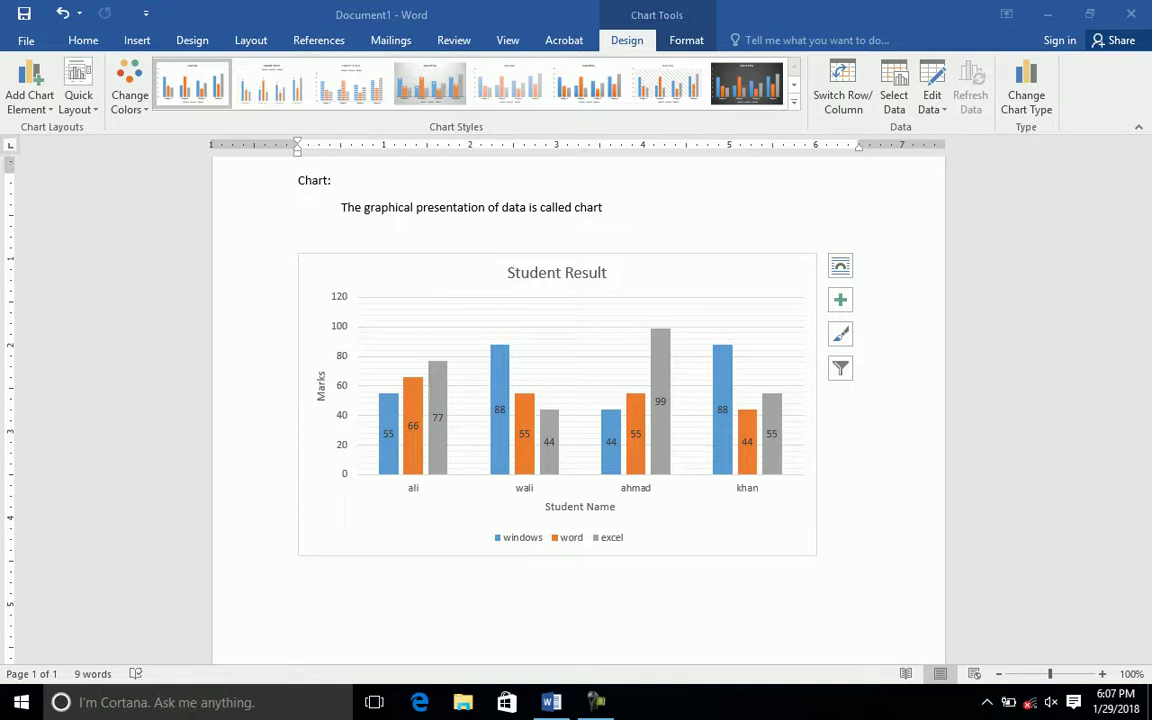
In the chart data sheet, replace 66 with 99 in cell C2 for ali's word mark.
left_click(932, 100)
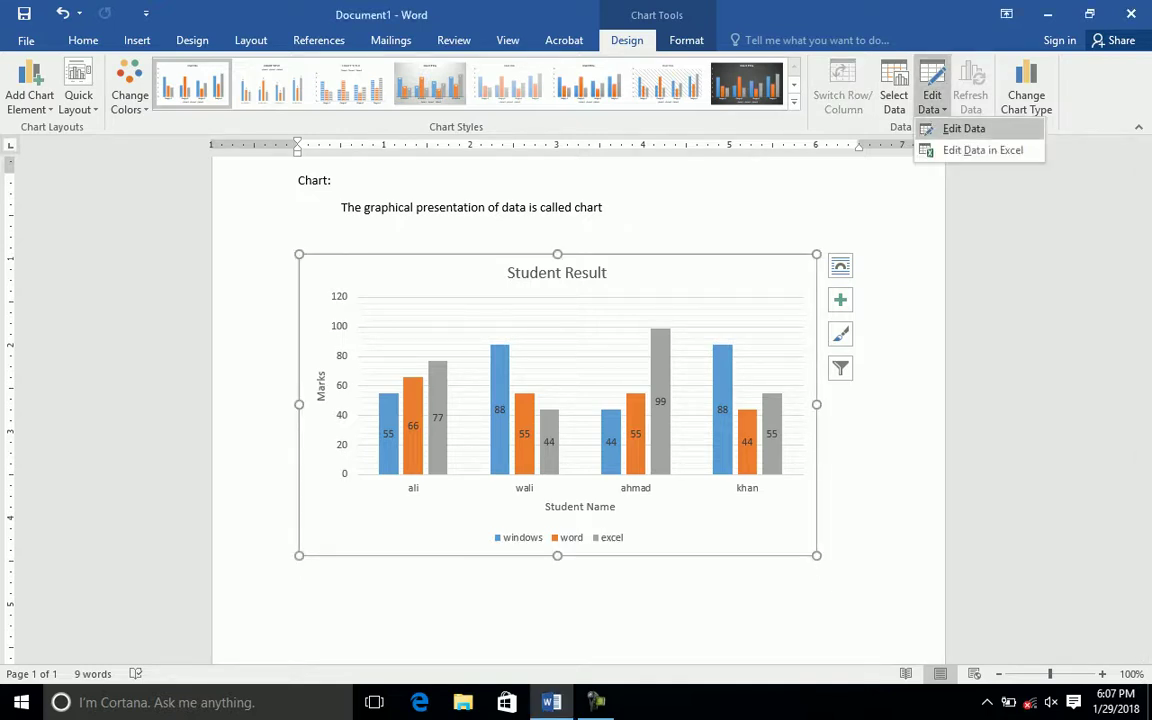
left_click(958, 129)
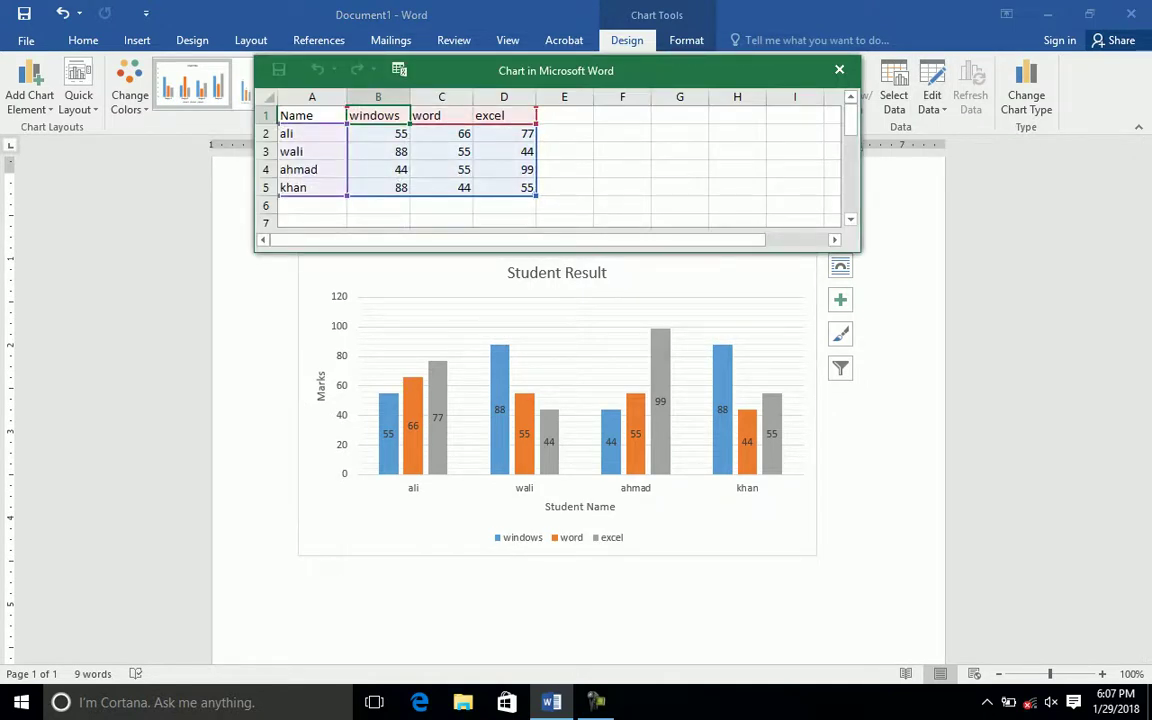
key("Right")
key("Down")
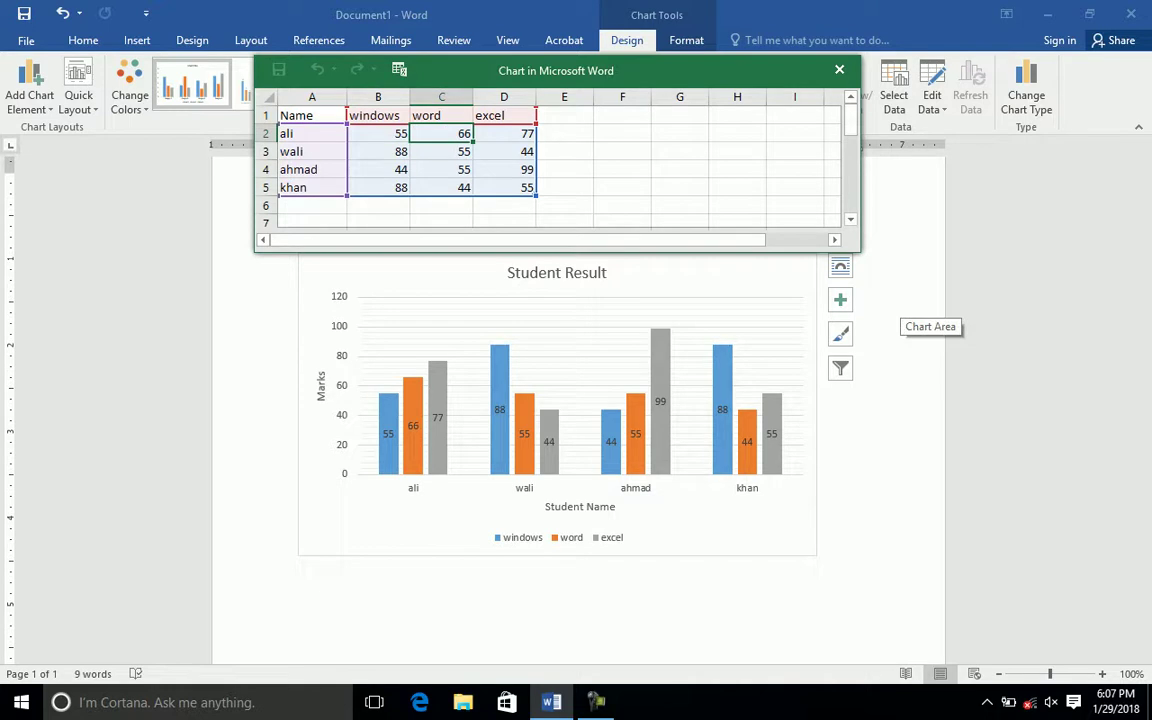
type("99")
key("Return")
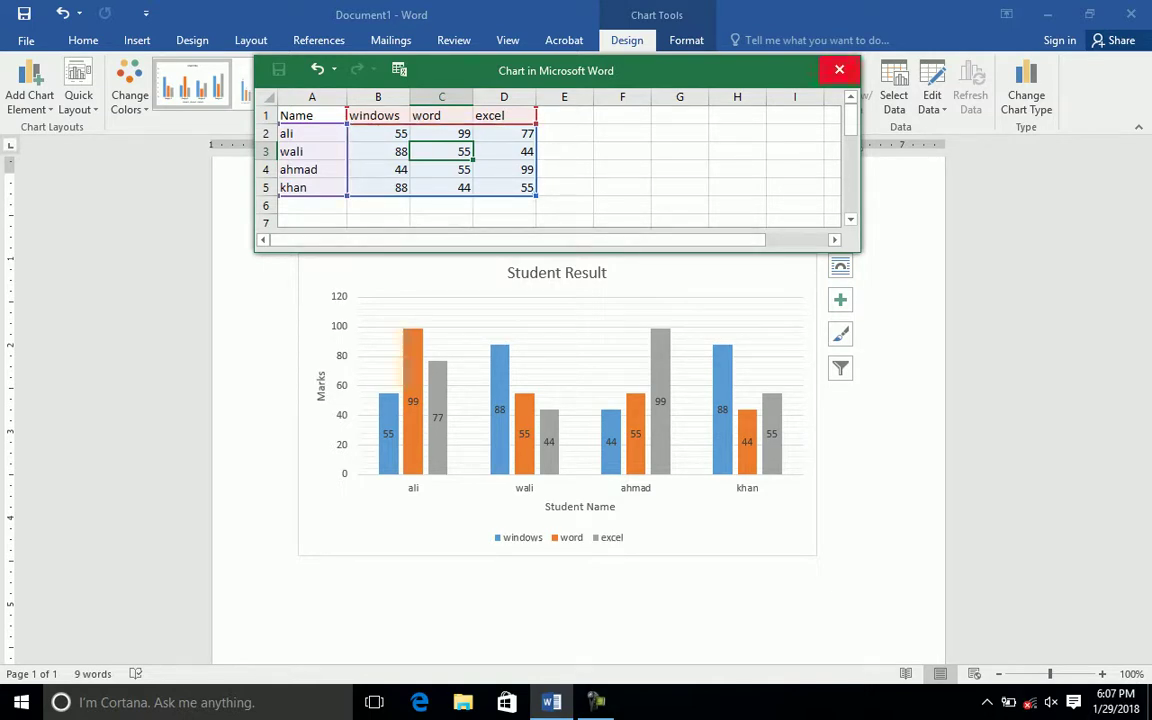
left_click(839, 69)
left_click(932, 100)
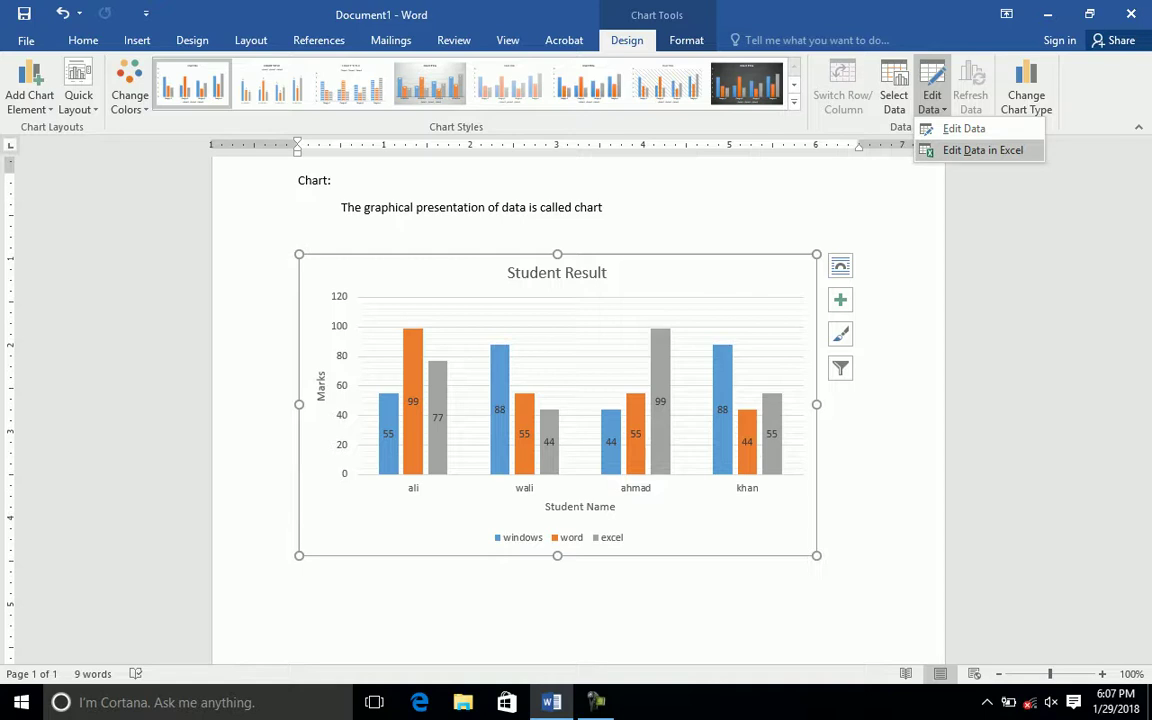
In the full Excel data window, enter 88 in D2 and 44 in B2, then close it.
left_click(980, 150)
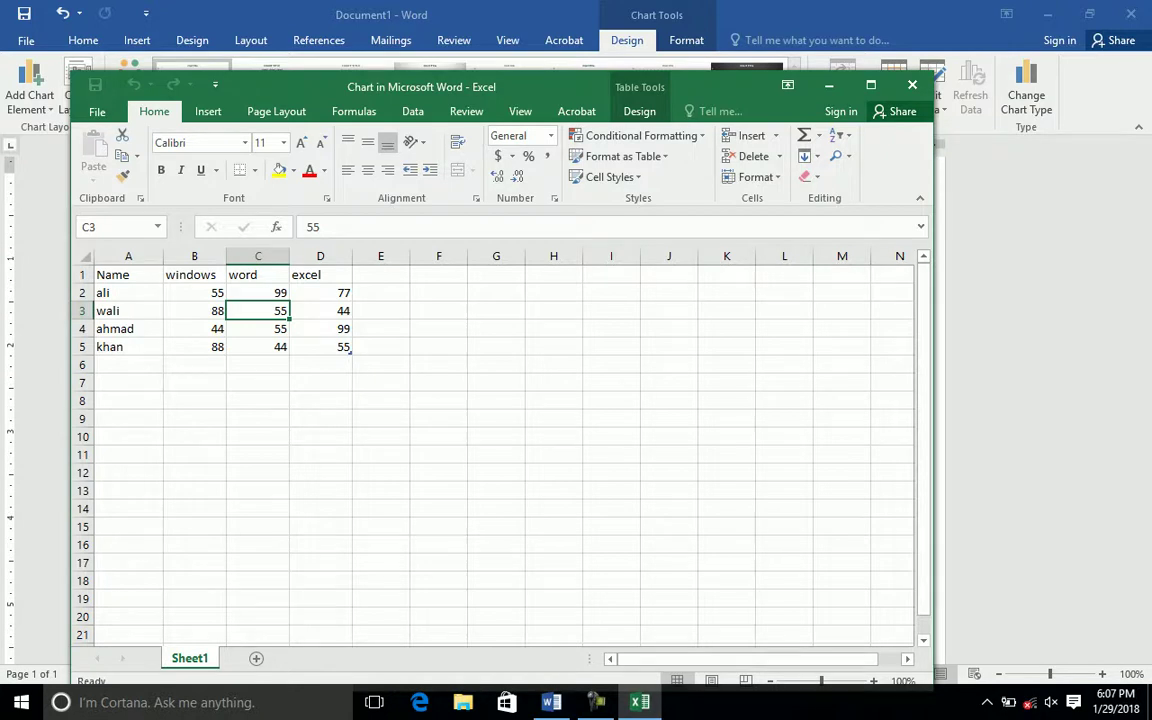
left_click(128, 364)
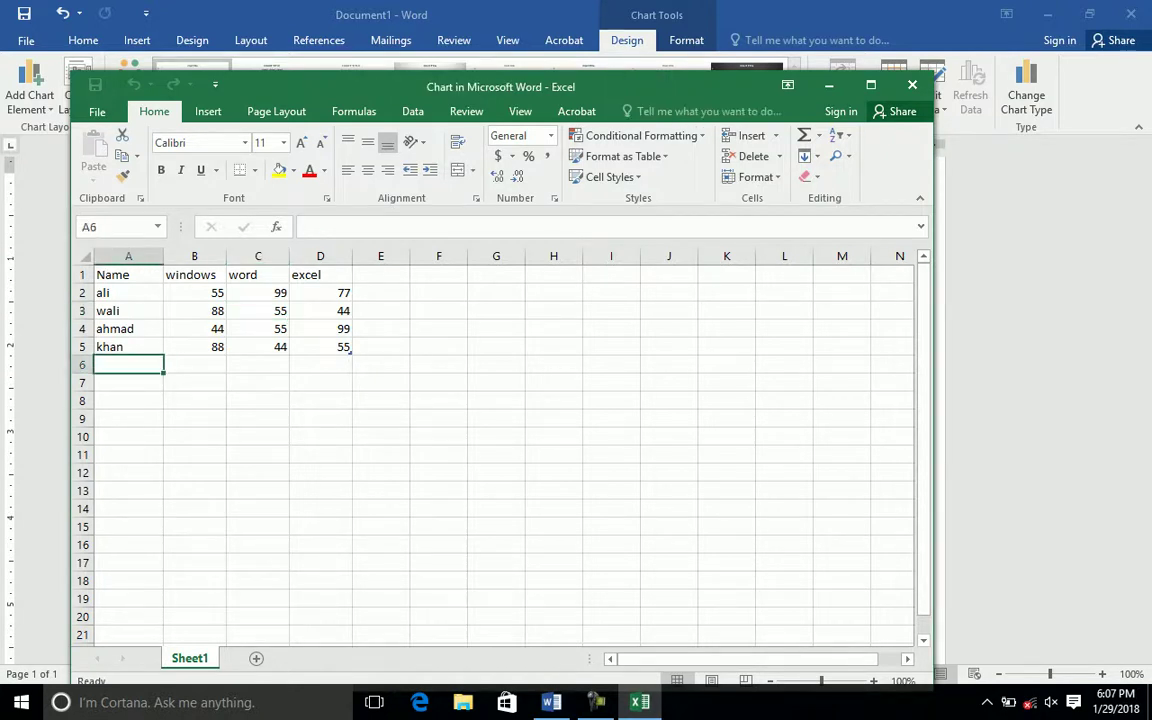
left_click(320, 292)
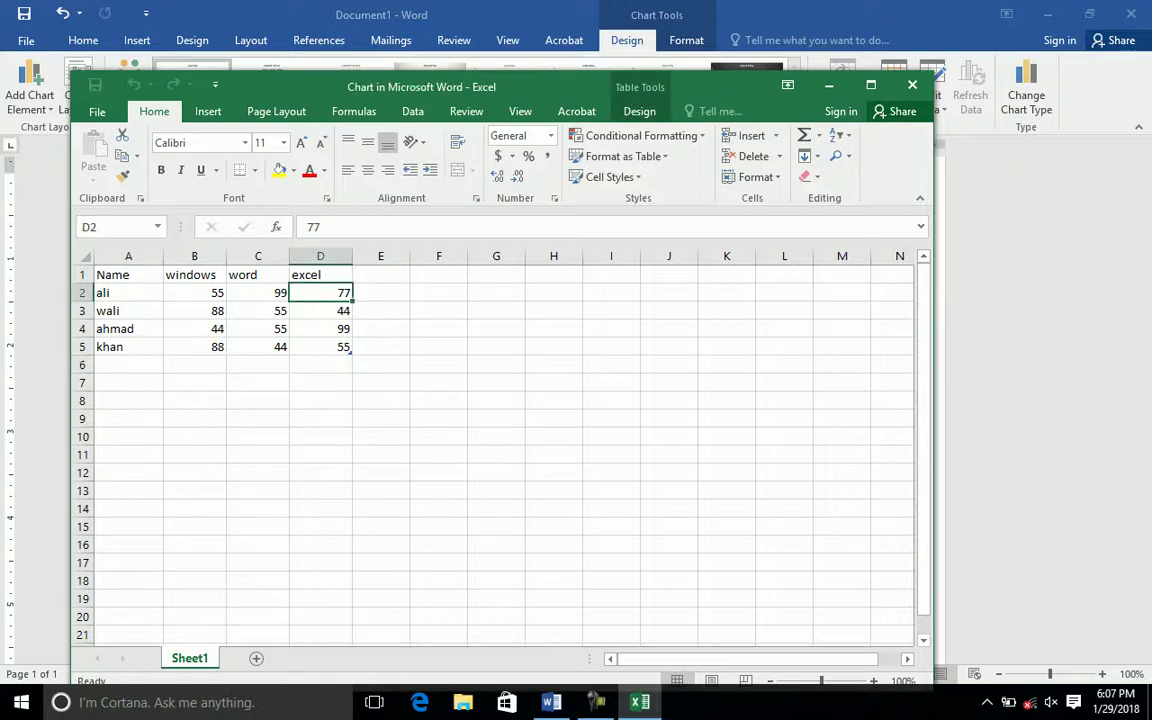
type("88")
left_click(194, 292)
type("44")
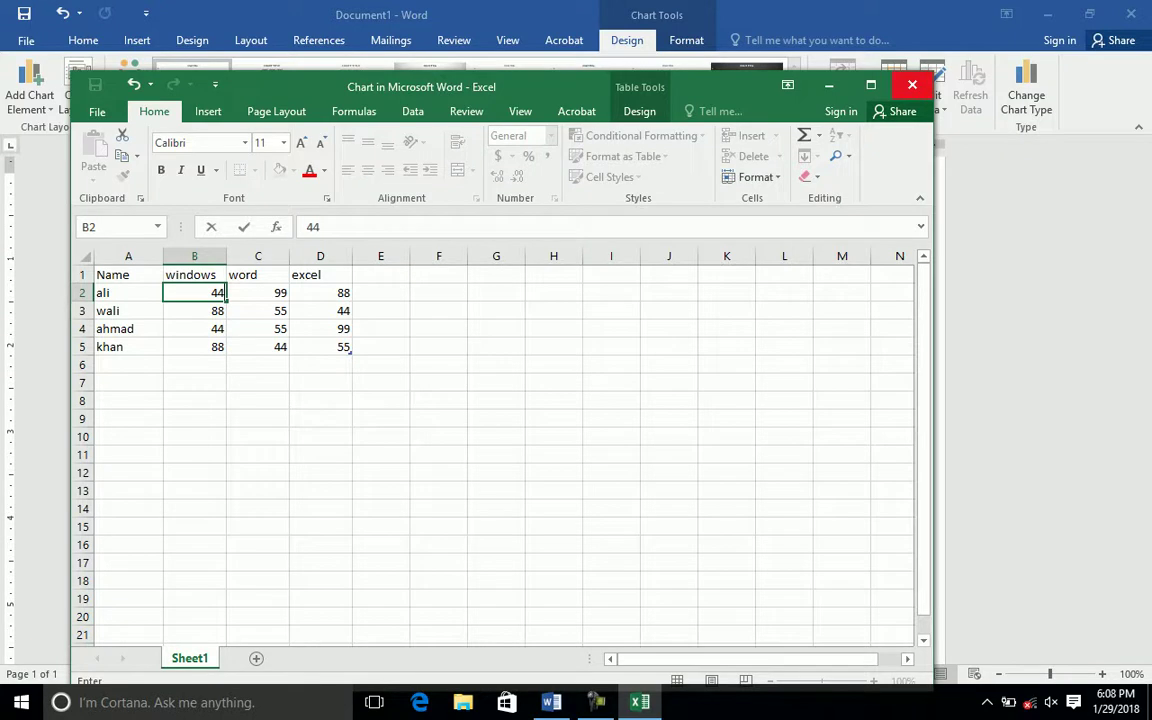
left_click(912, 84)
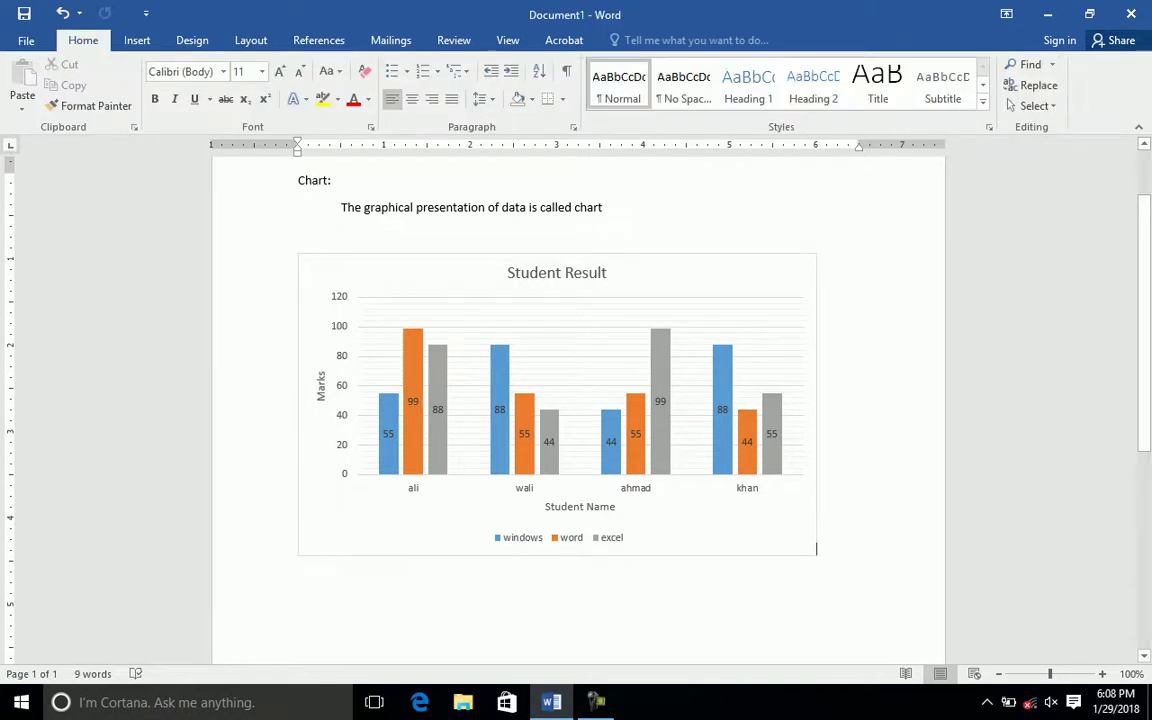
left_click(931, 80)
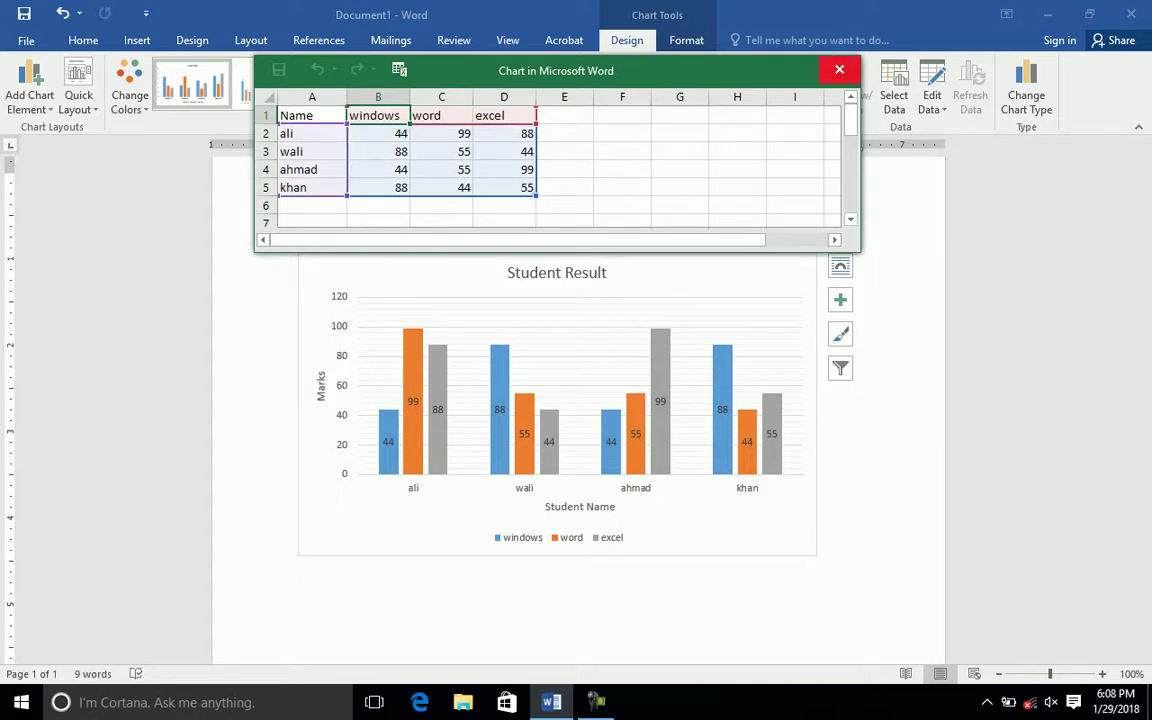
left_click(839, 69)
left_click(931, 109)
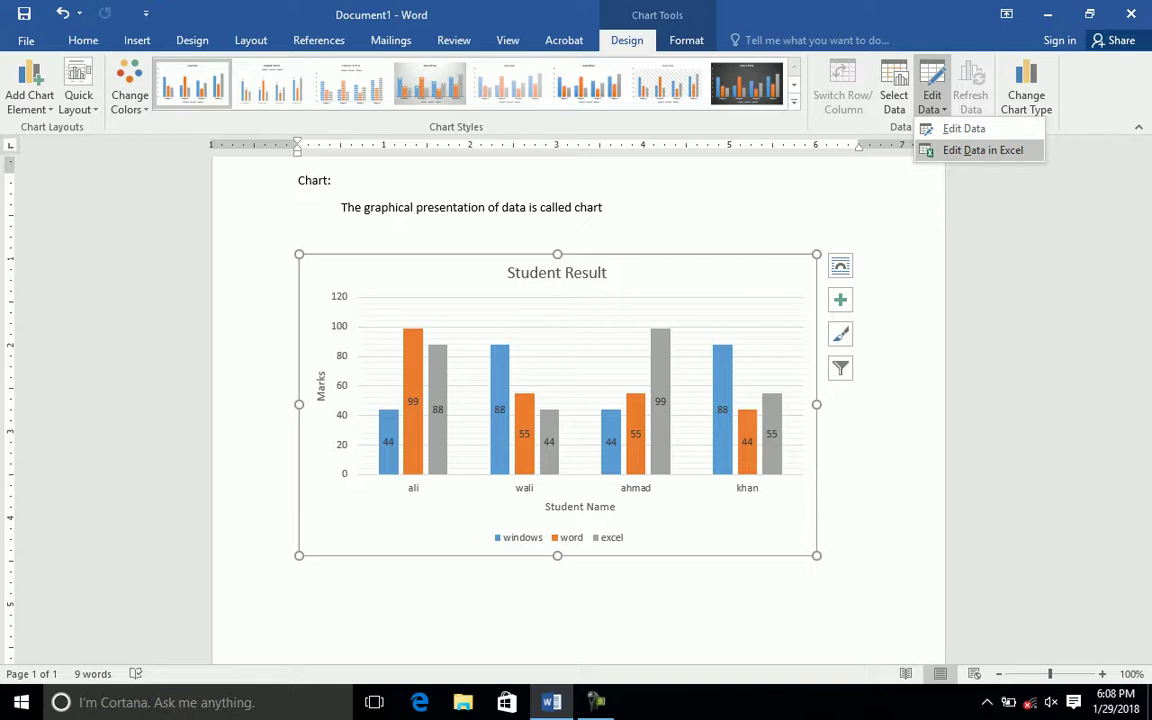
left_click(983, 150)
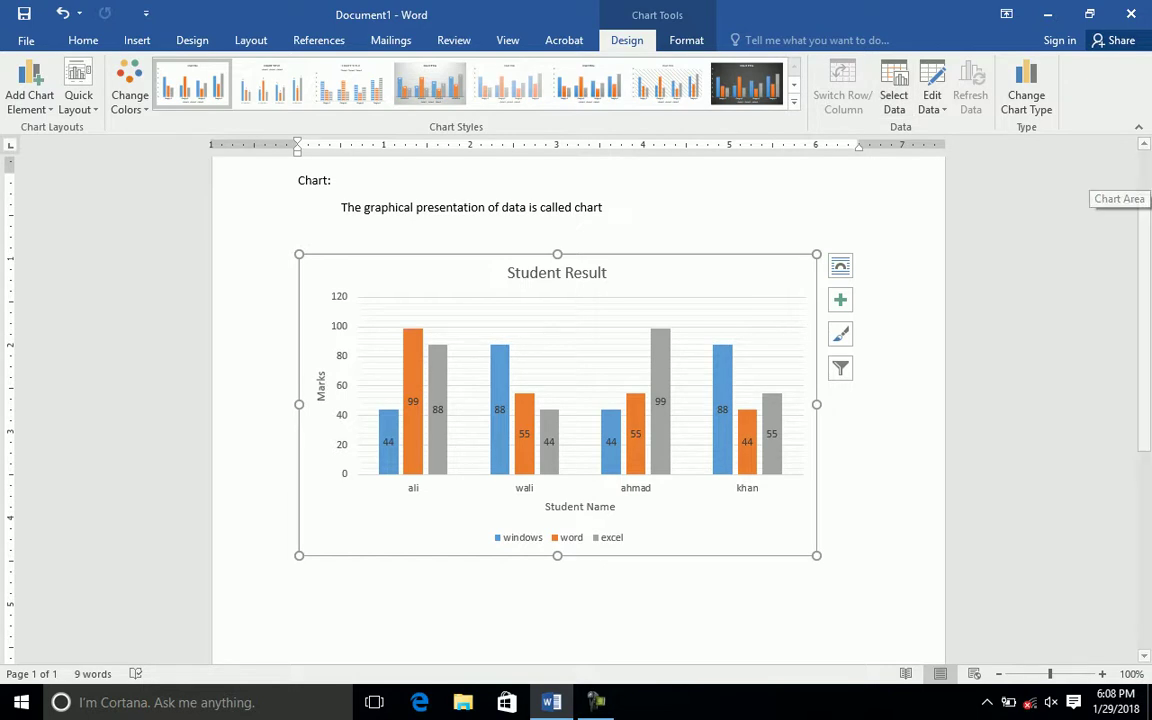
Preview several chart types, apply Pie, then undo back to clustered columns.
left_click(1026, 90)
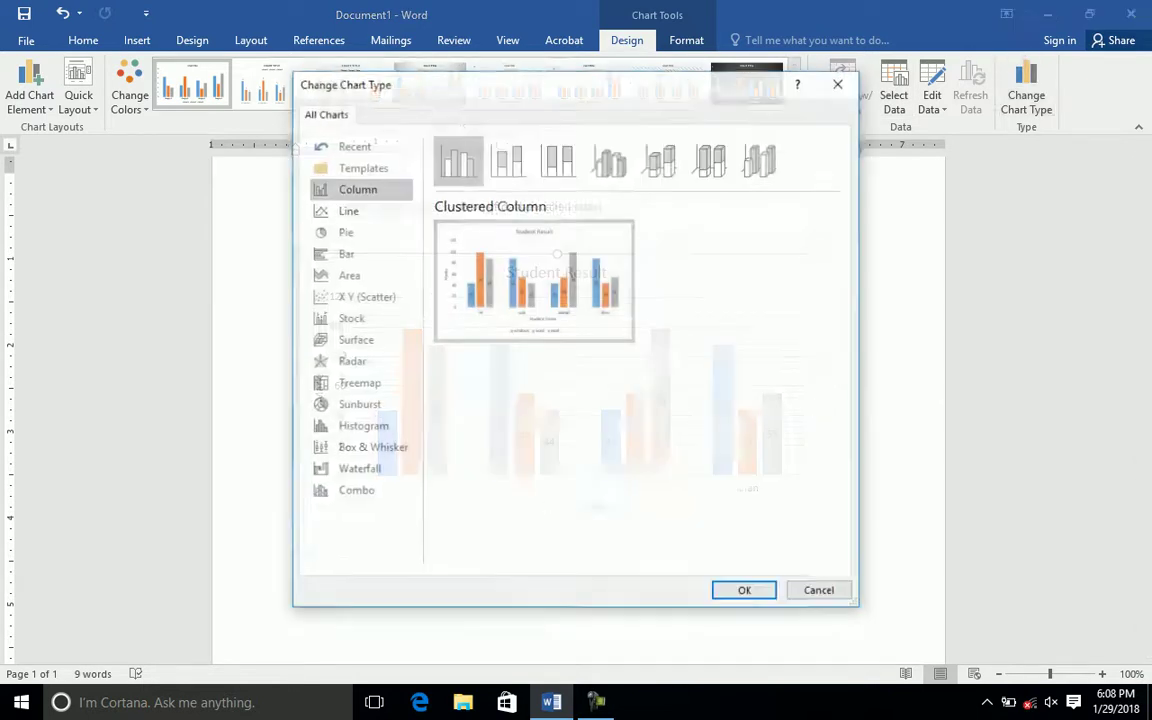
left_click_drag(440, 83, 787, 71)
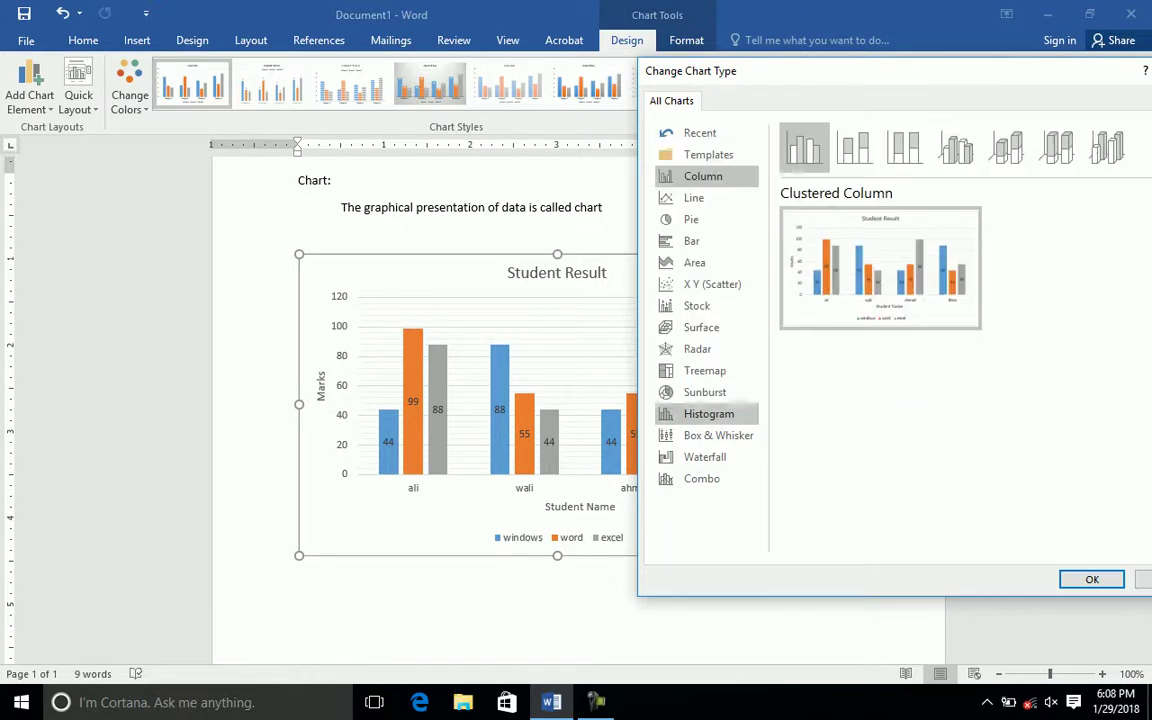
left_click(691, 241)
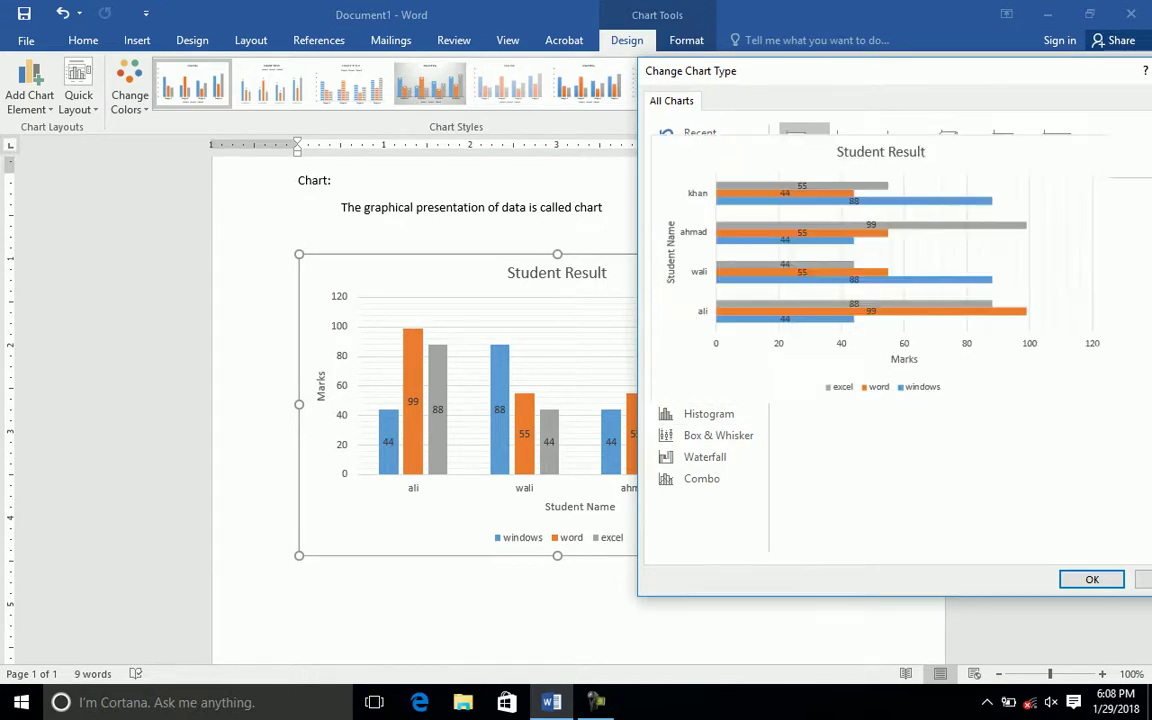
left_click(697, 349)
left_click(708, 414)
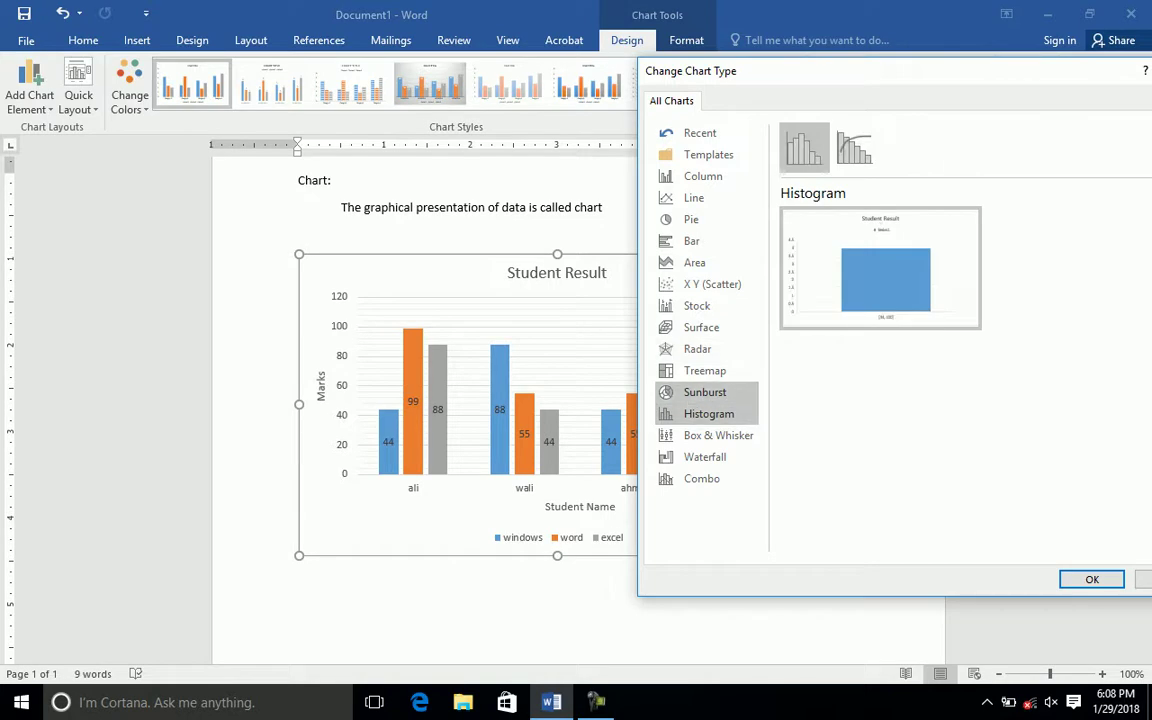
left_click(705, 392)
left_click(705, 371)
left_click(691, 219)
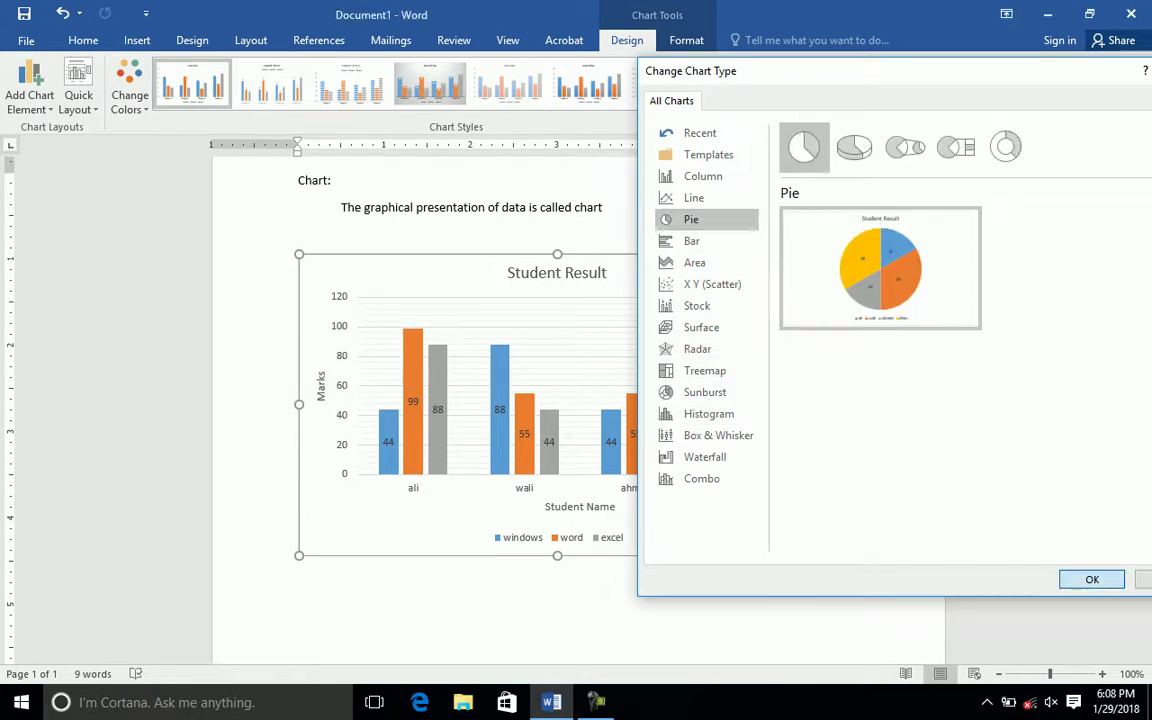
left_click(1092, 579)
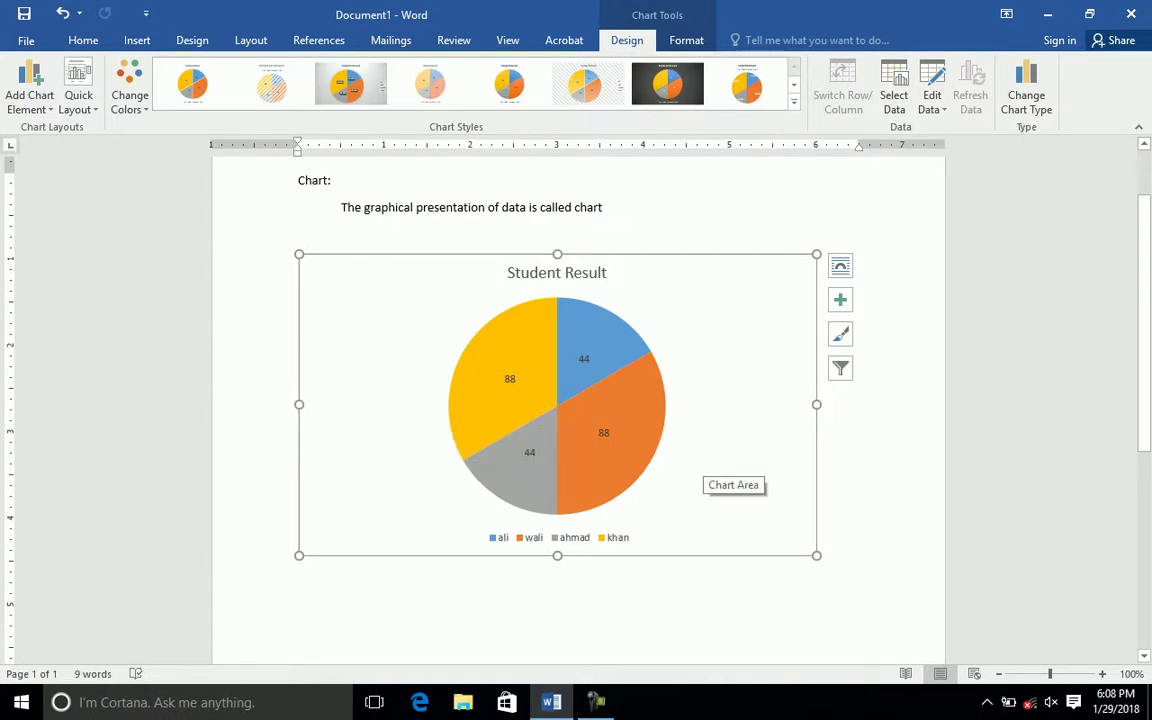
key("ctrl+z")
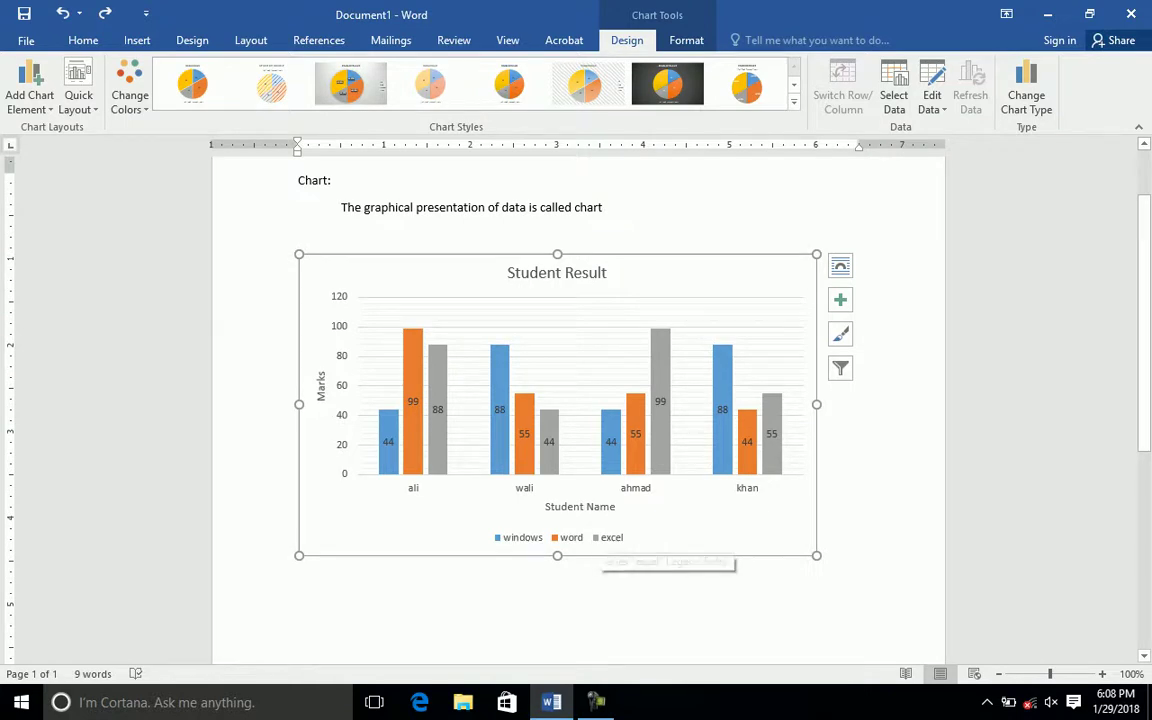
left_click(1026, 95)
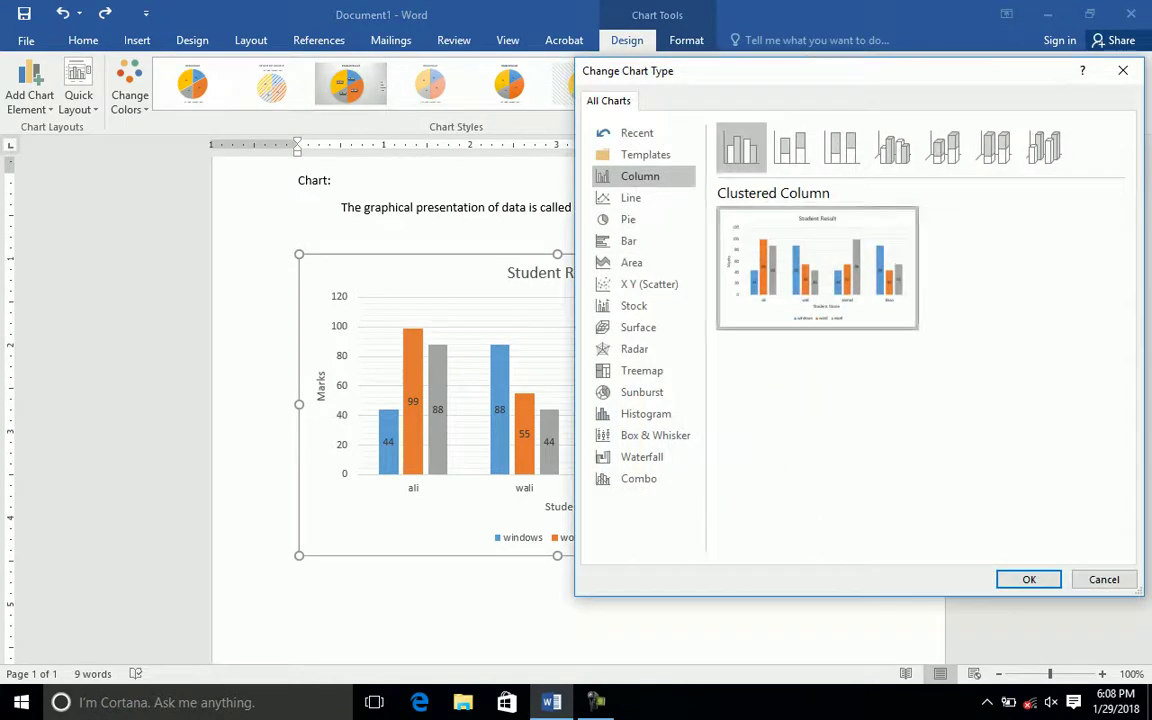
left_click(628, 219)
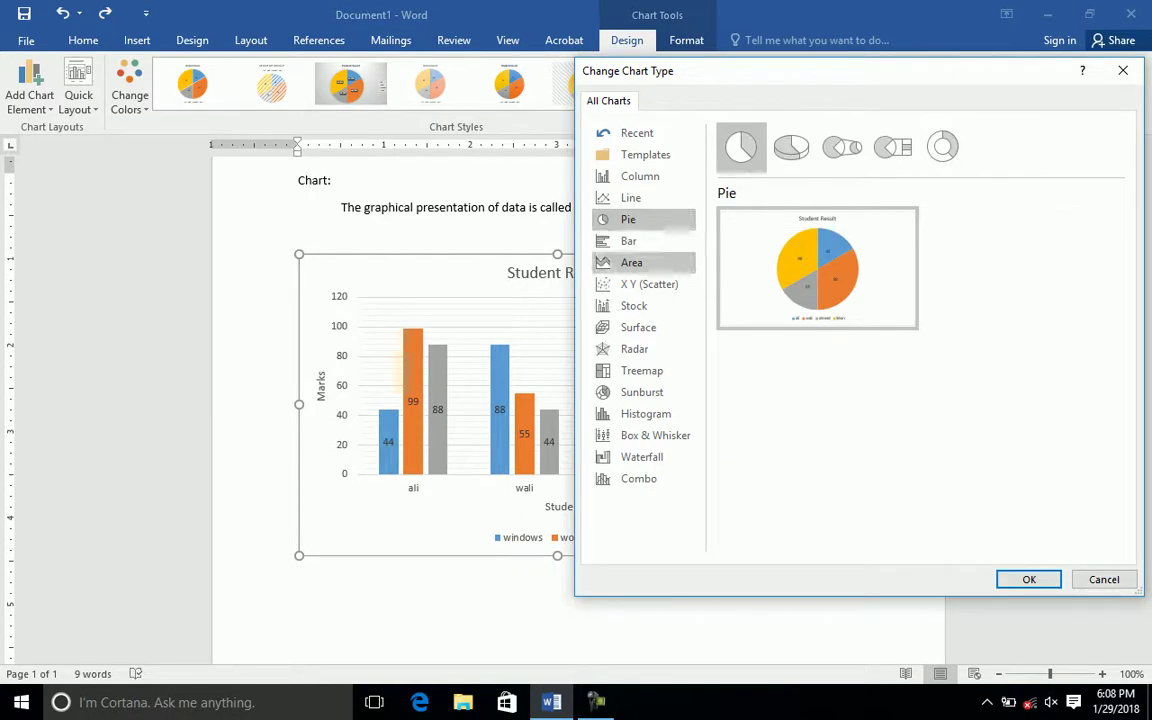
left_click(640, 176)
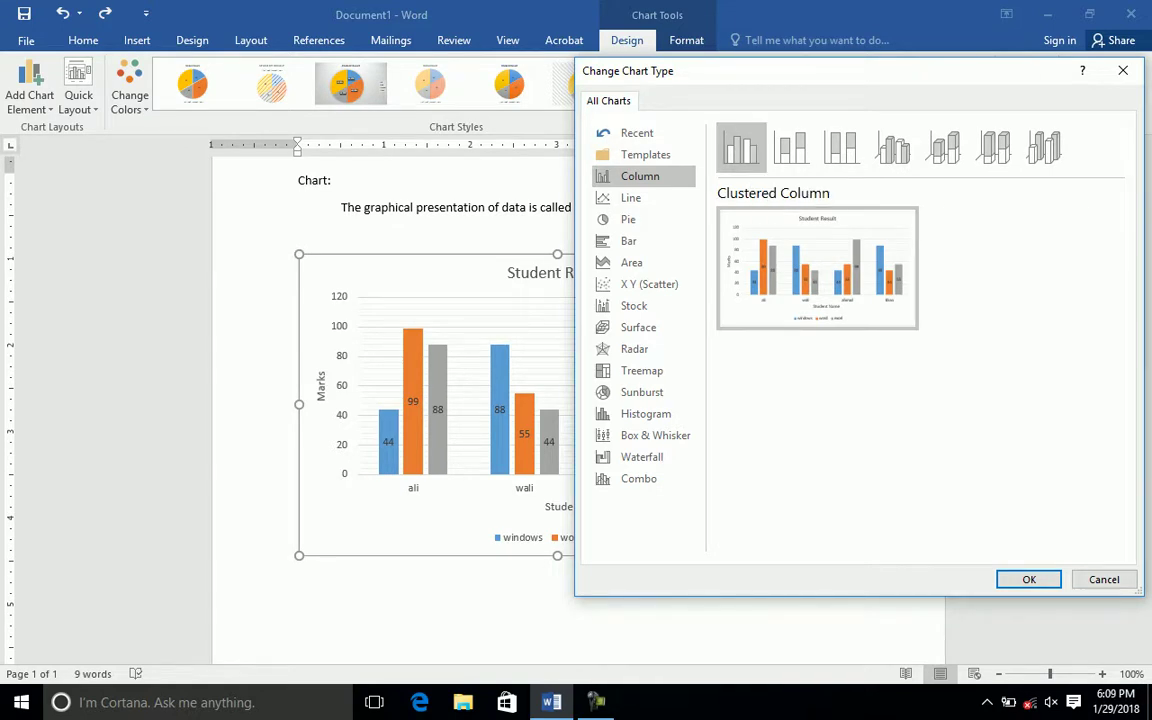
key("Return")
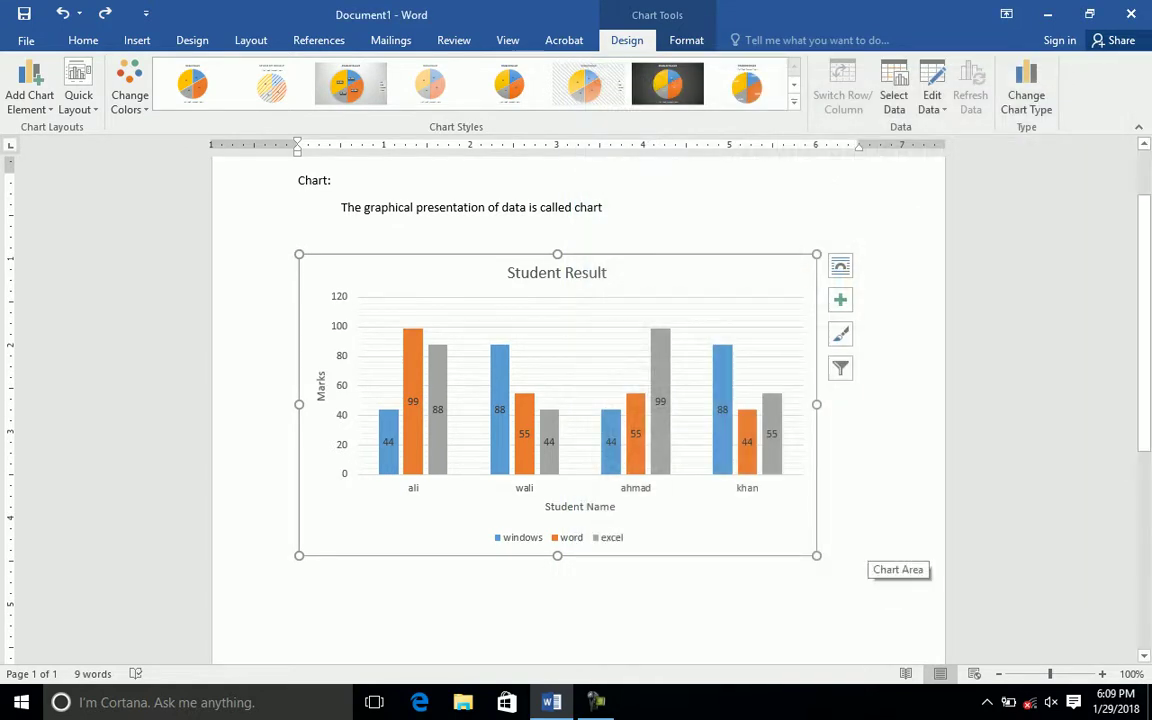
Browse the chart's Shape Styles gallery without applying a style.
left_click(686, 40)
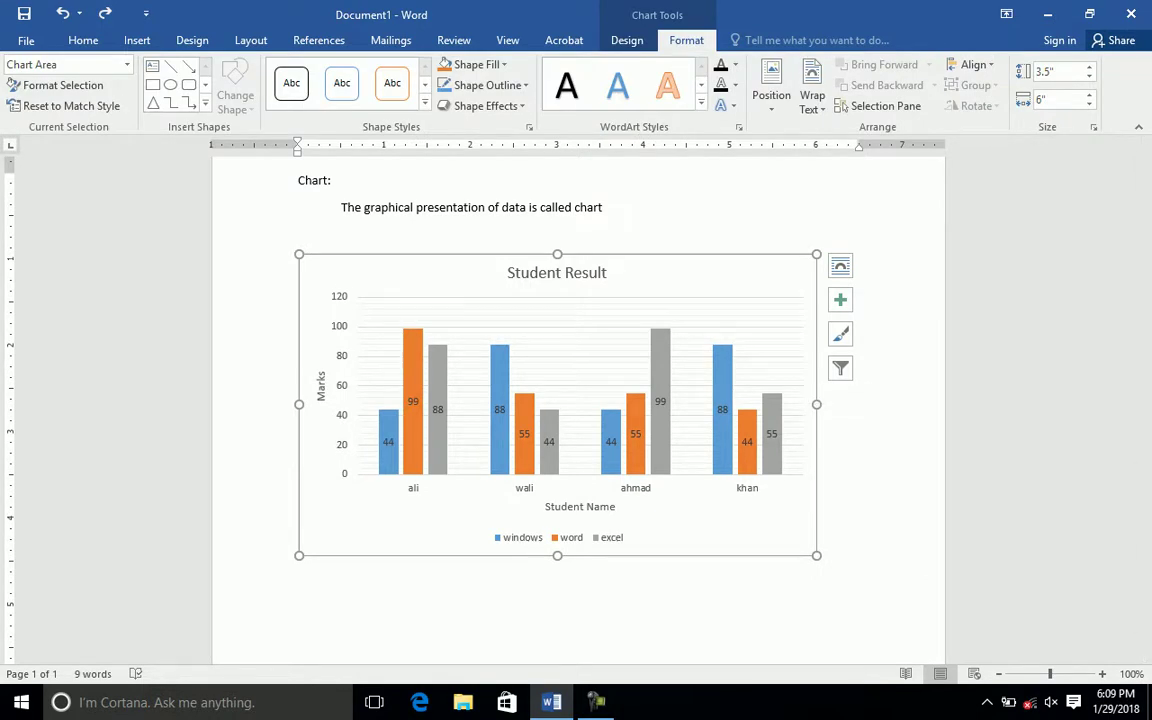
left_click(425, 106)
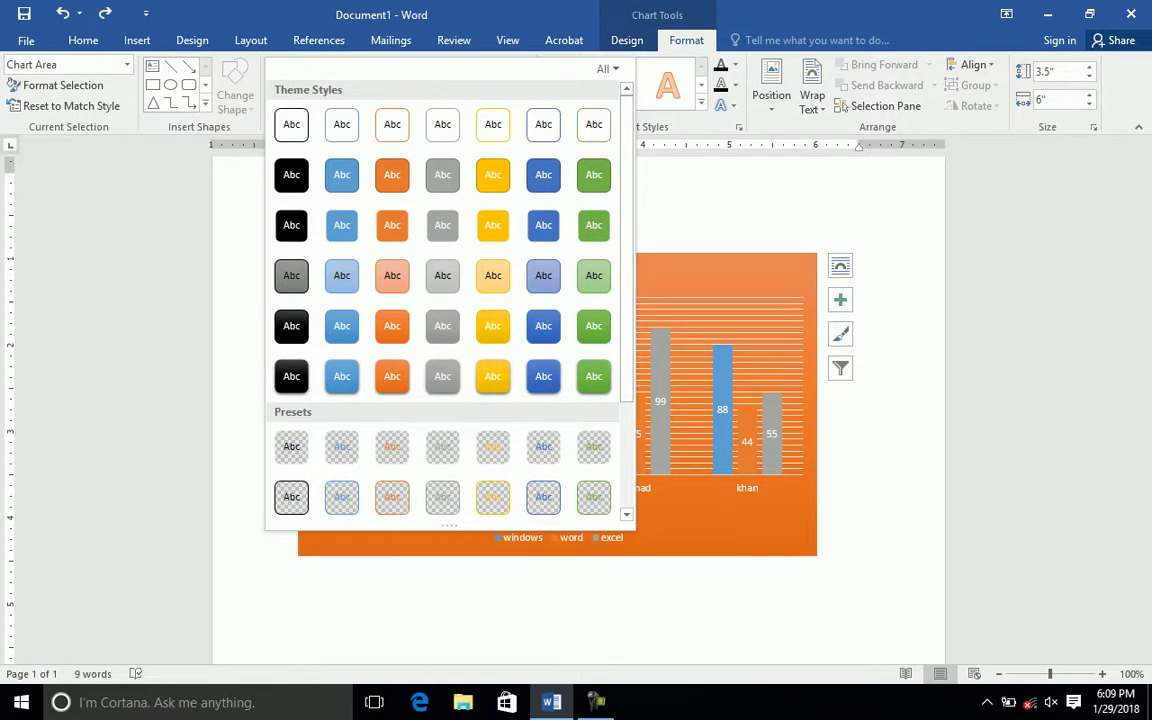
key("Escape")
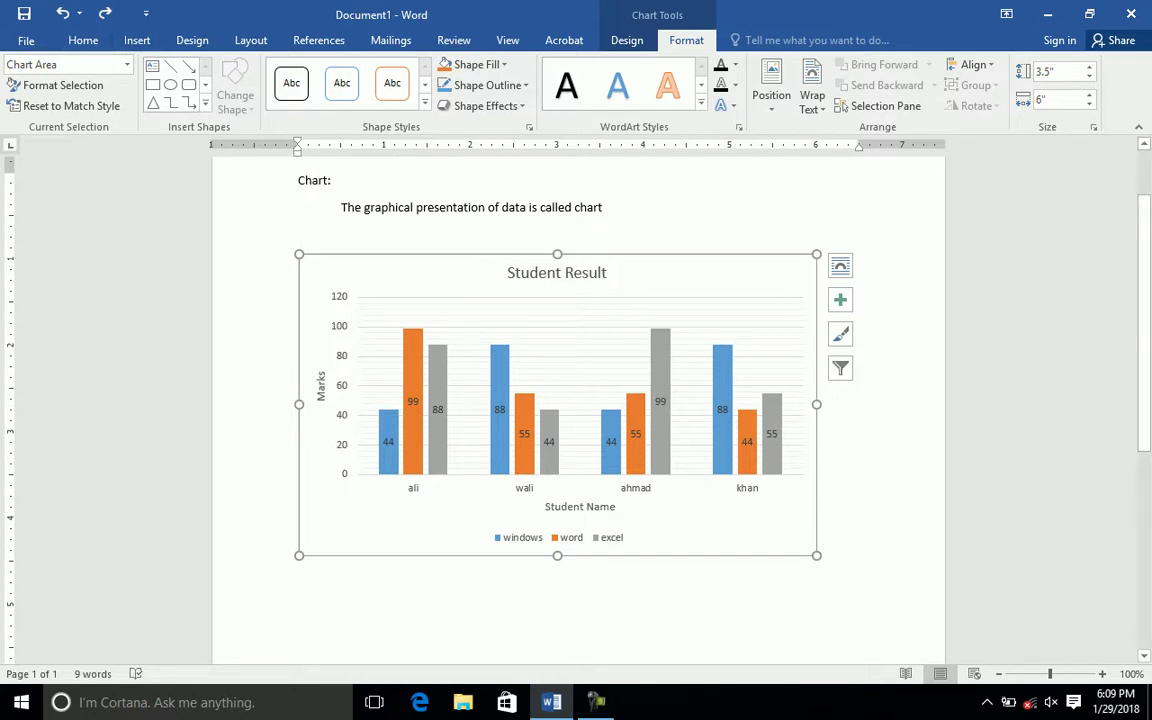
left_click(816, 548)
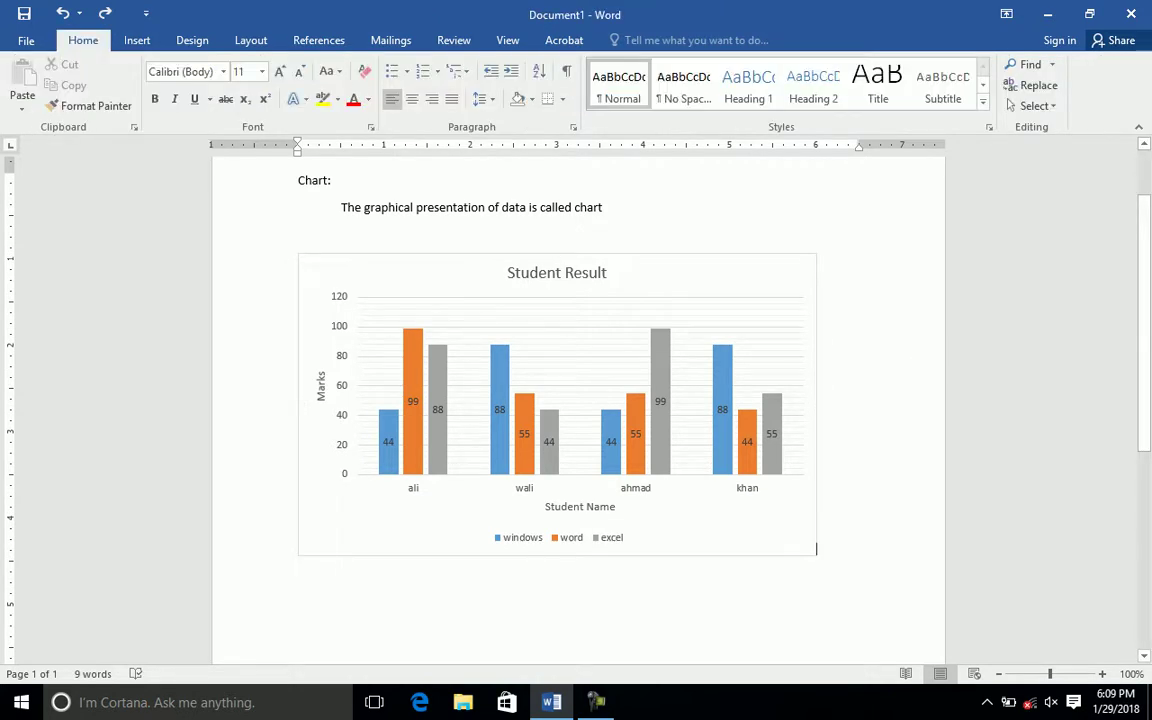
left_click(780, 530)
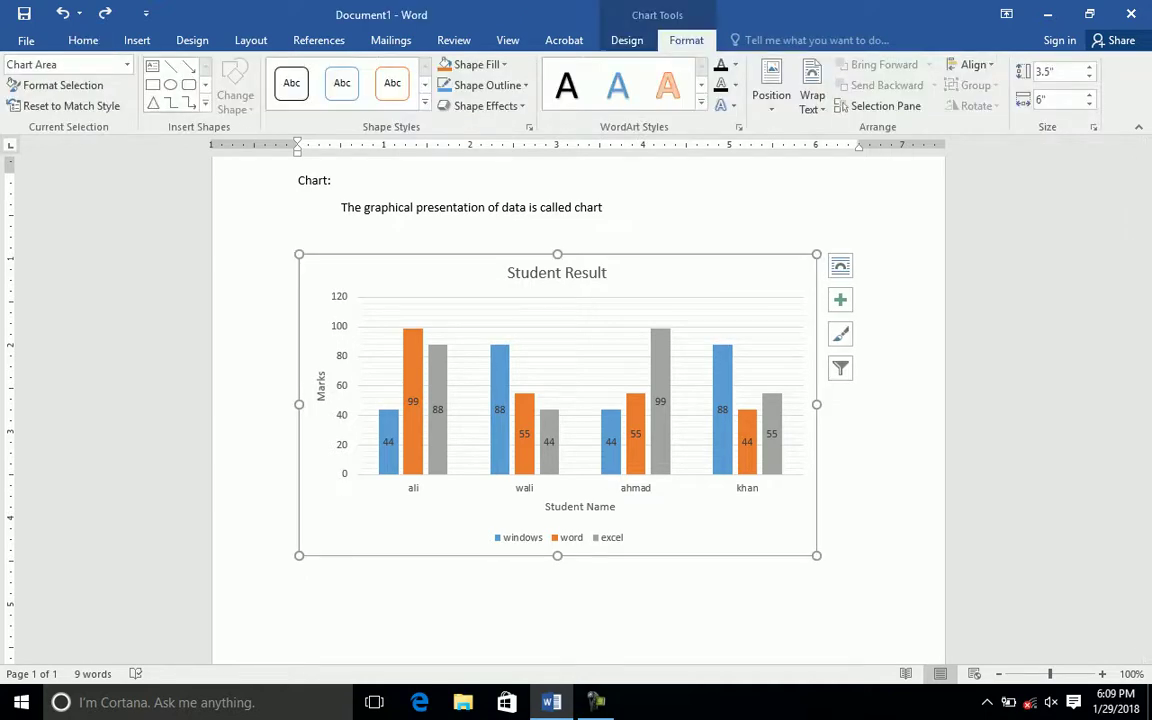
Enter an Access header in E1 with marks 55, 66 and 77 below it in the chart data.
left_click(627, 40)
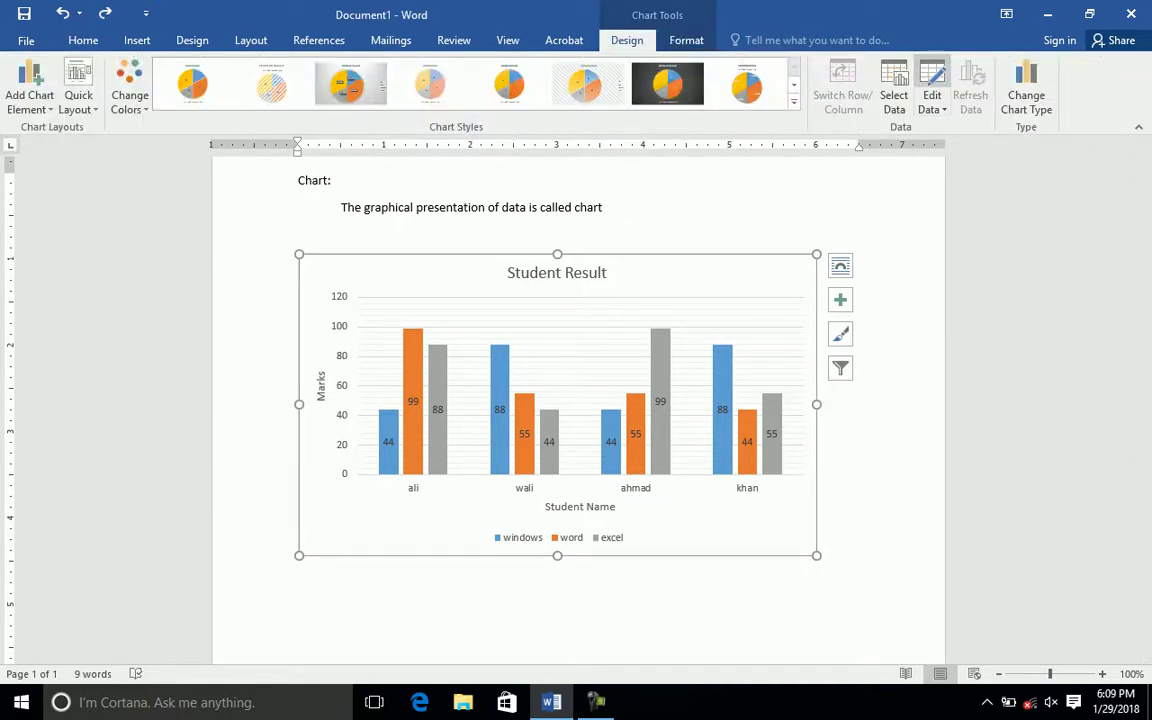
left_click(931, 78)
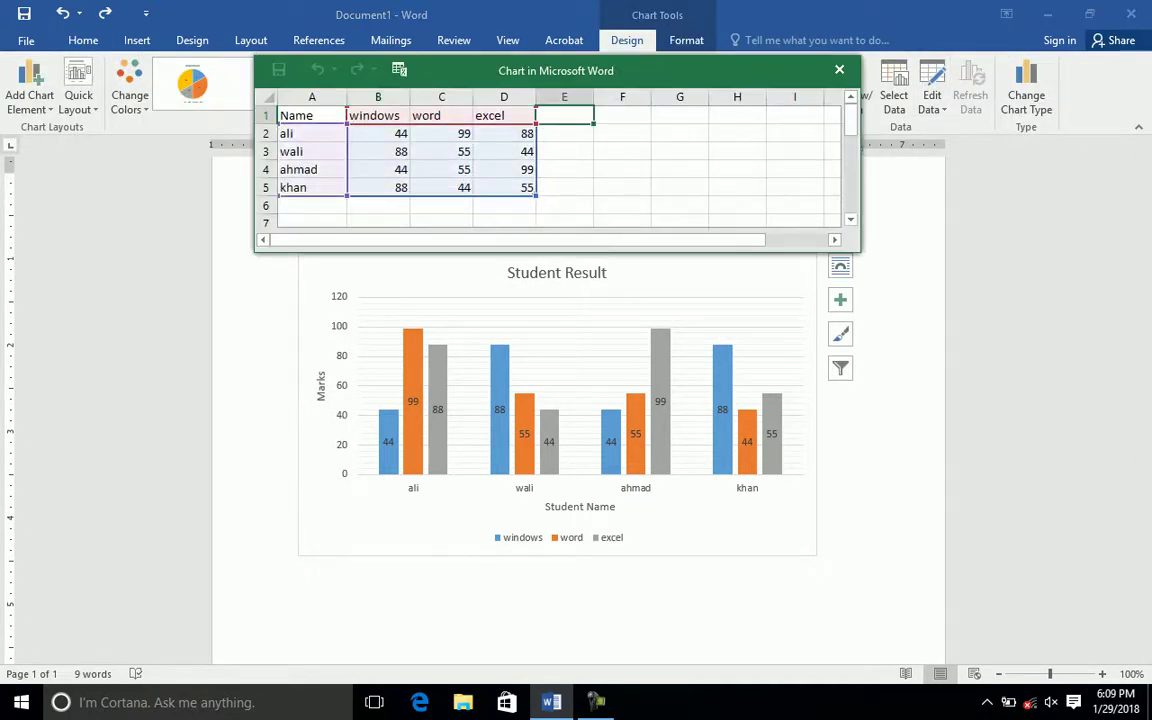
type("Access")
key("Return")
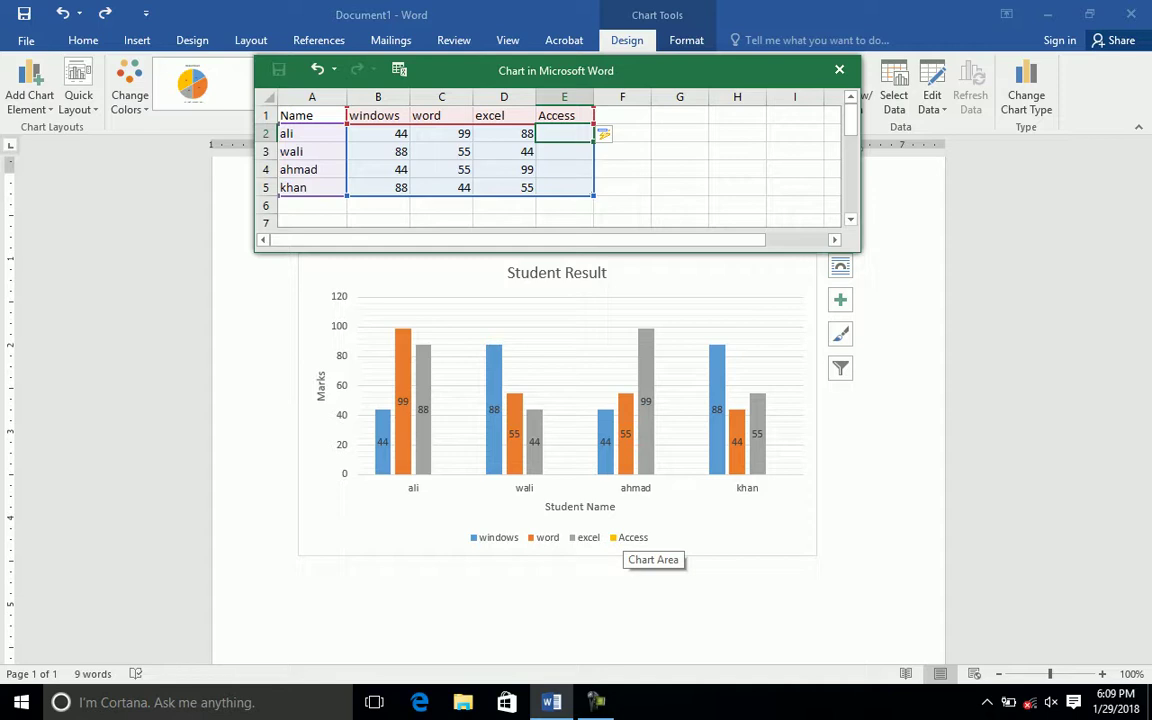
type("55")
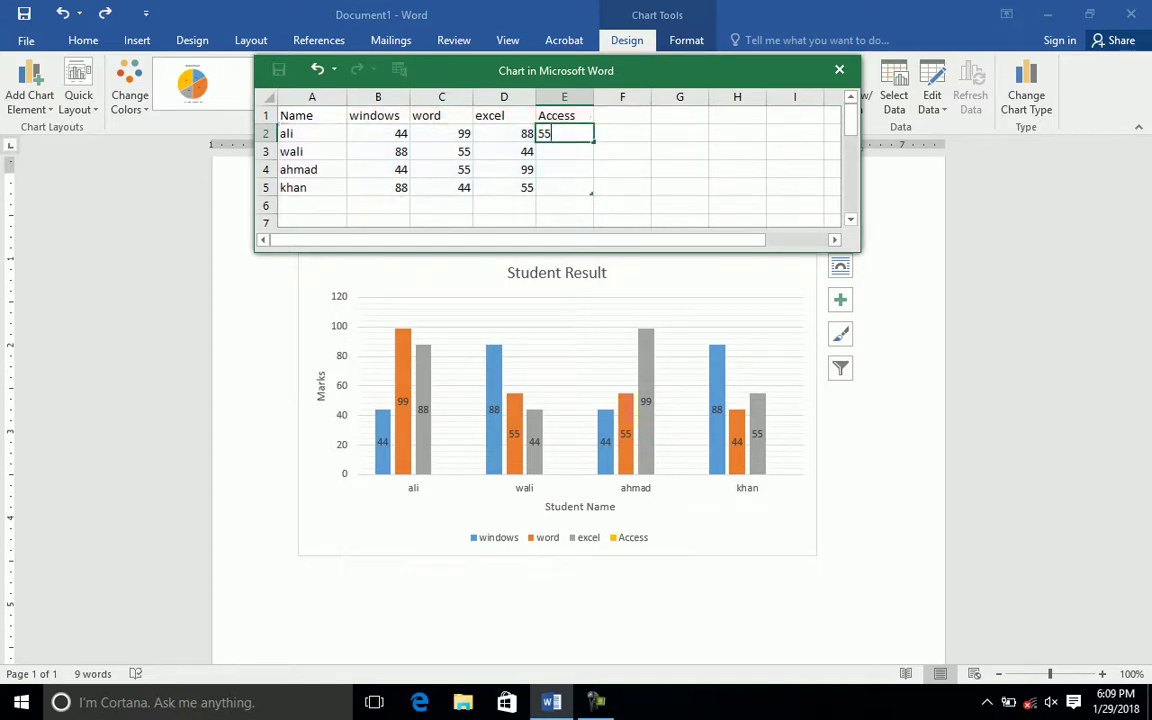
key("Return")
type("66")
key("Return")
type("77")
key("Return")
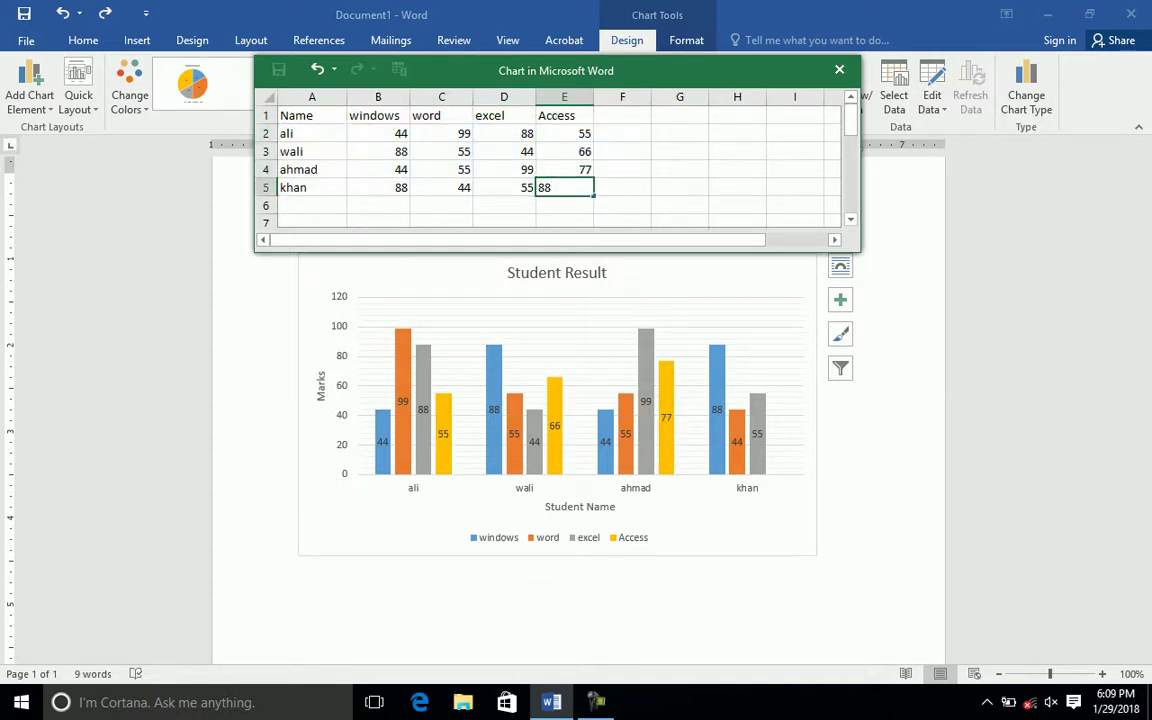
left_click(839, 69)
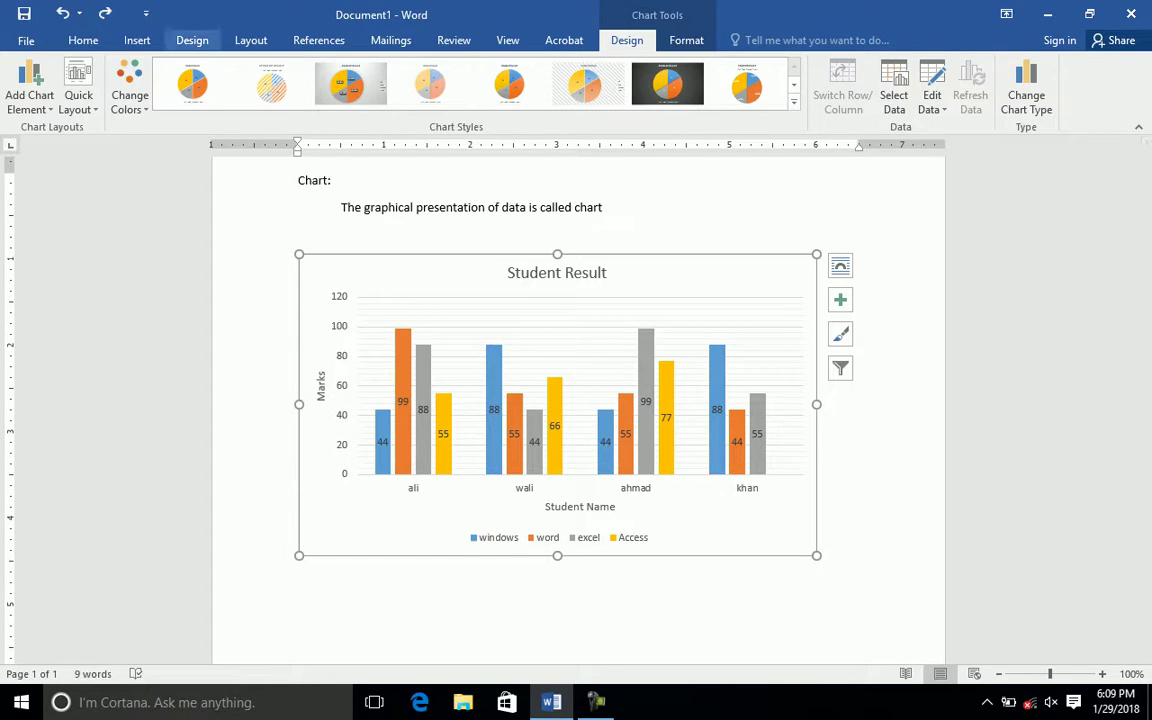
Add a blank line below the chart and place the insertion point there.
left_click(818, 548)
key("Return")
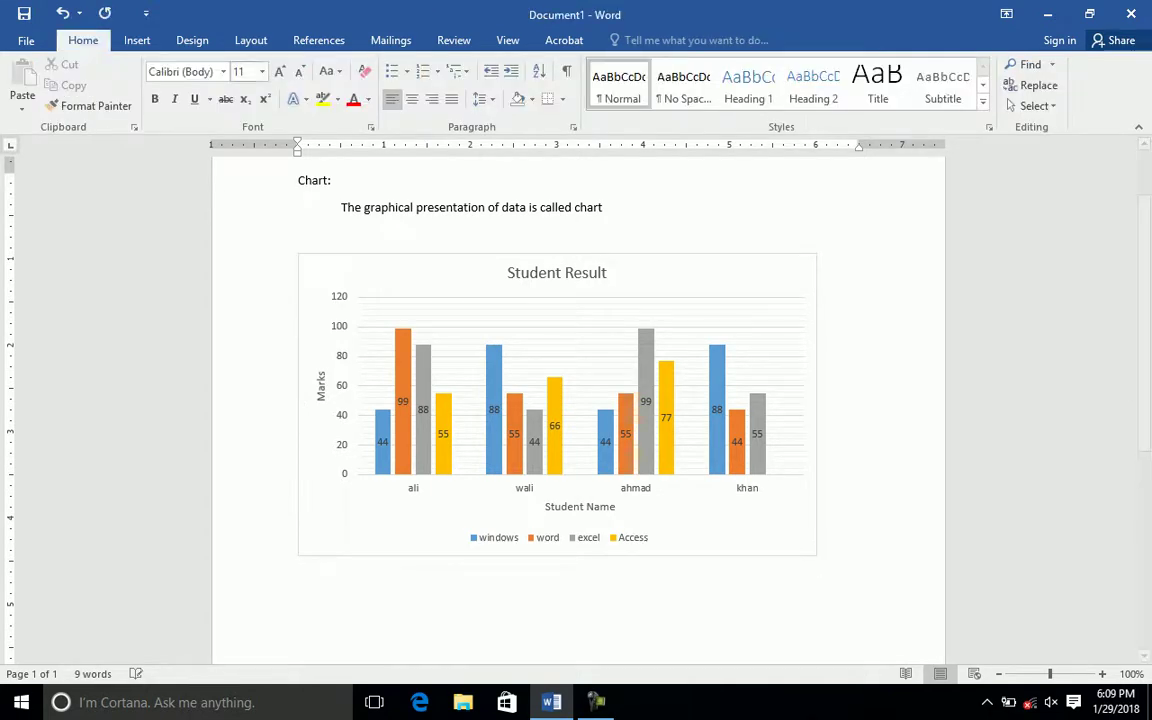
left_click(137, 40)
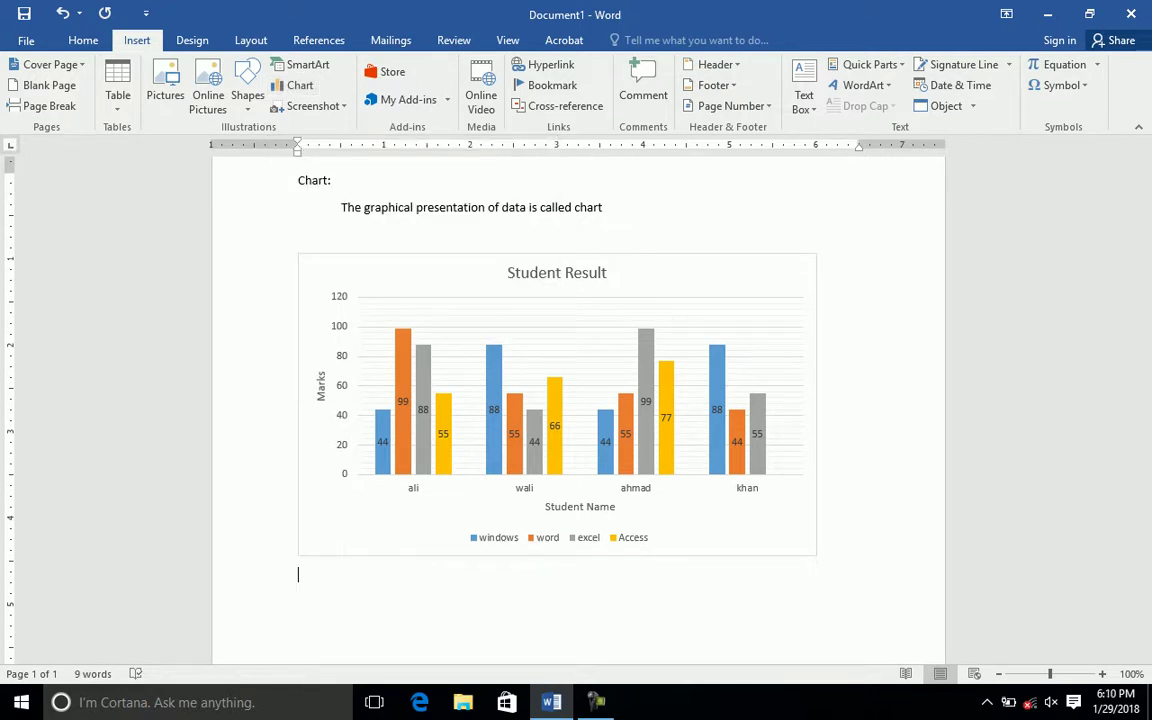
scroll(430, 440, "down", 2)
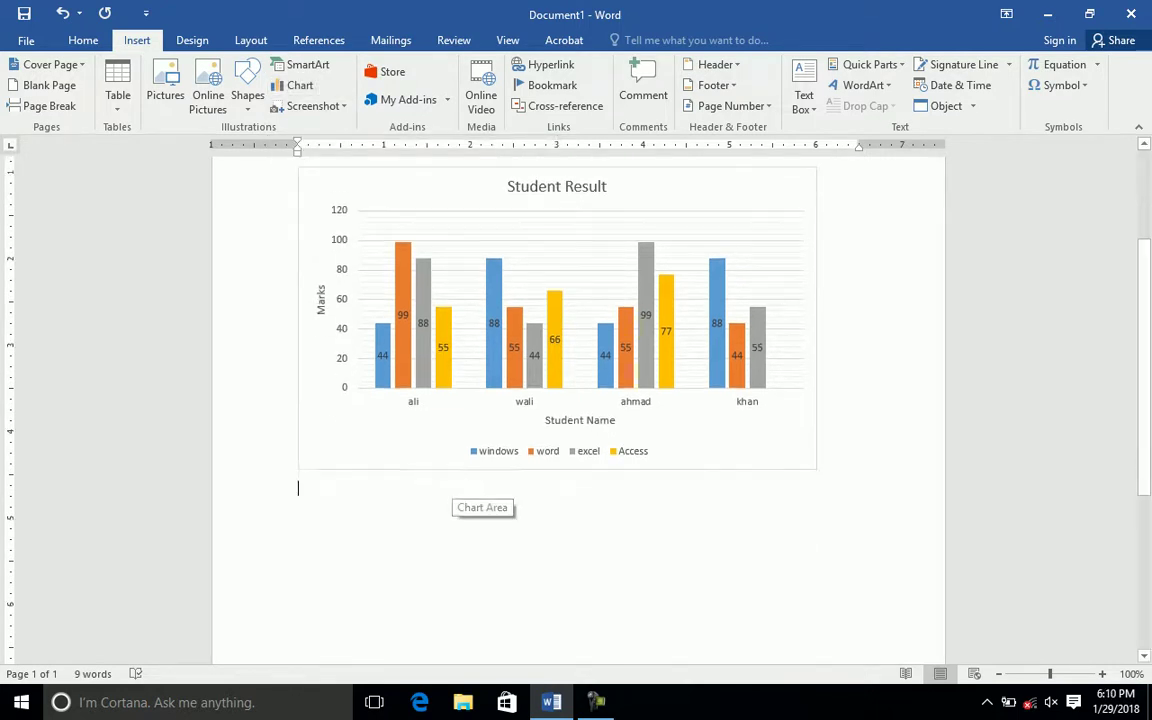
key("Return")
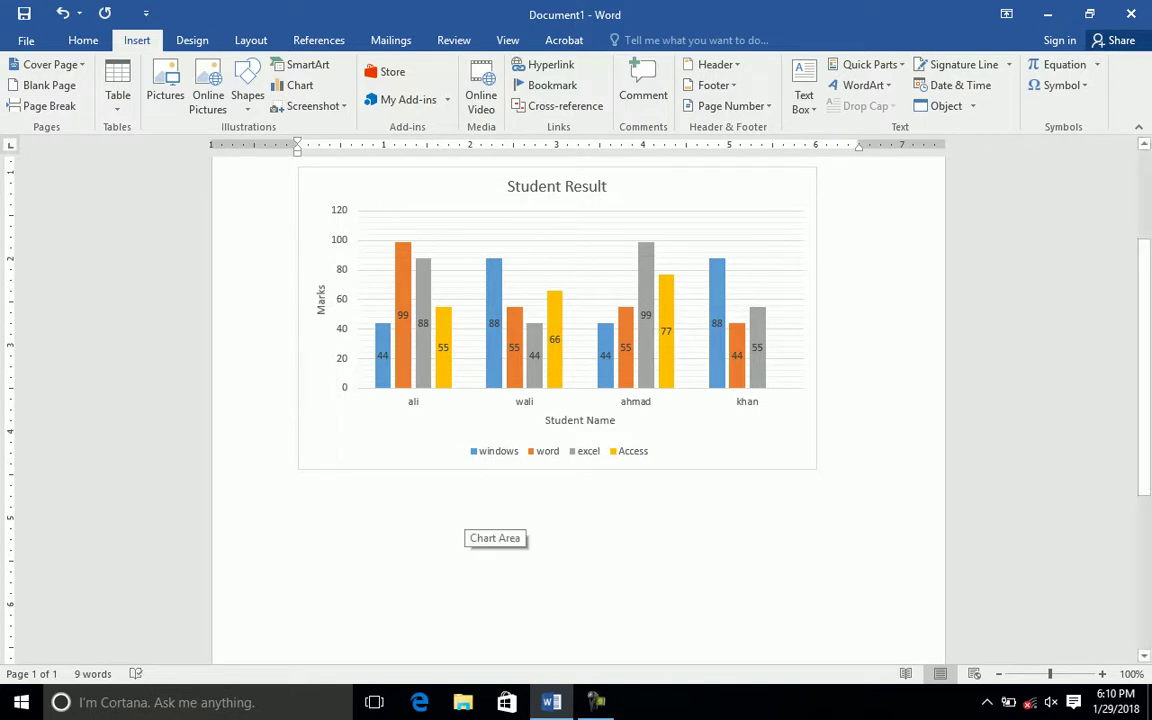
scroll(495, 530, "up", 1)
scroll(495, 530, "up", 2)
scroll(495, 530, "up", 1)
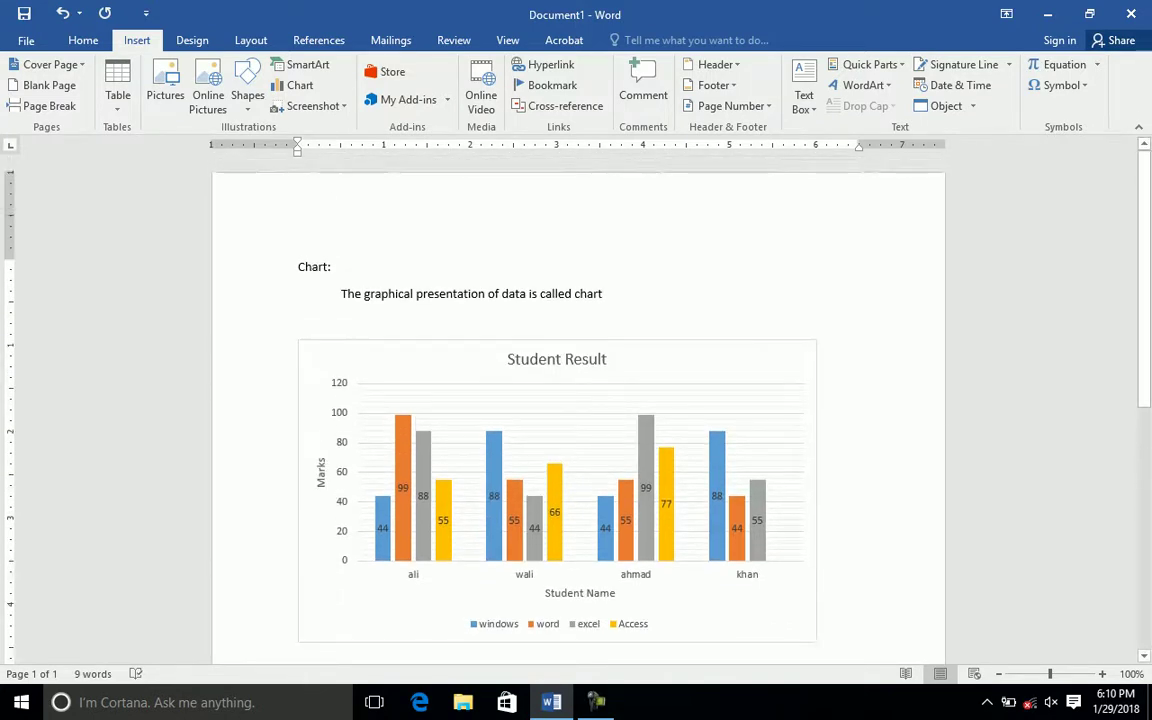
scroll(495, 530, "down", 3)
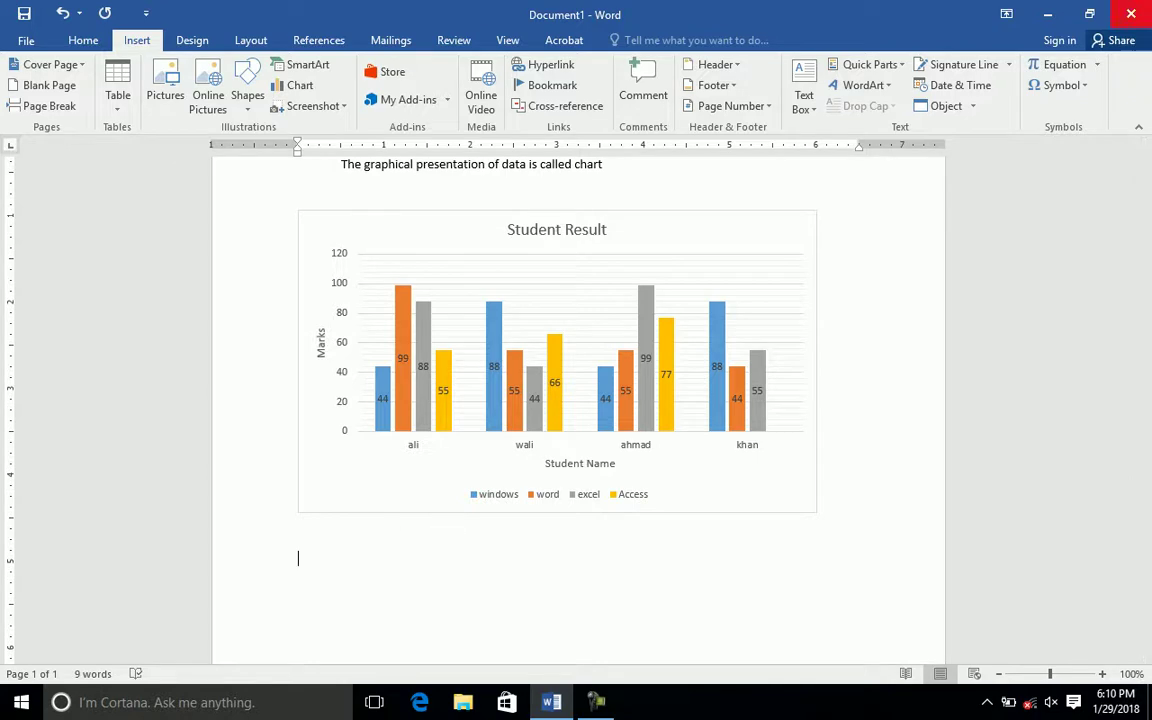
Show the desktop twice and restore the Word document each time.
key("super+d")
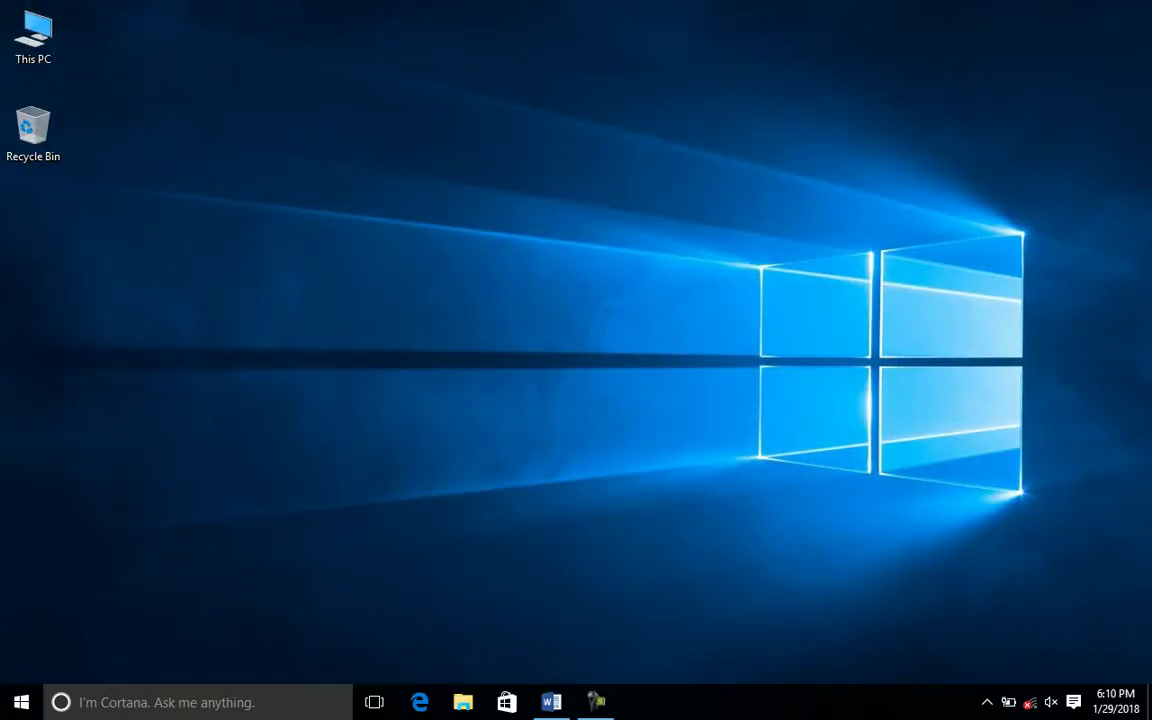
key("super+d")
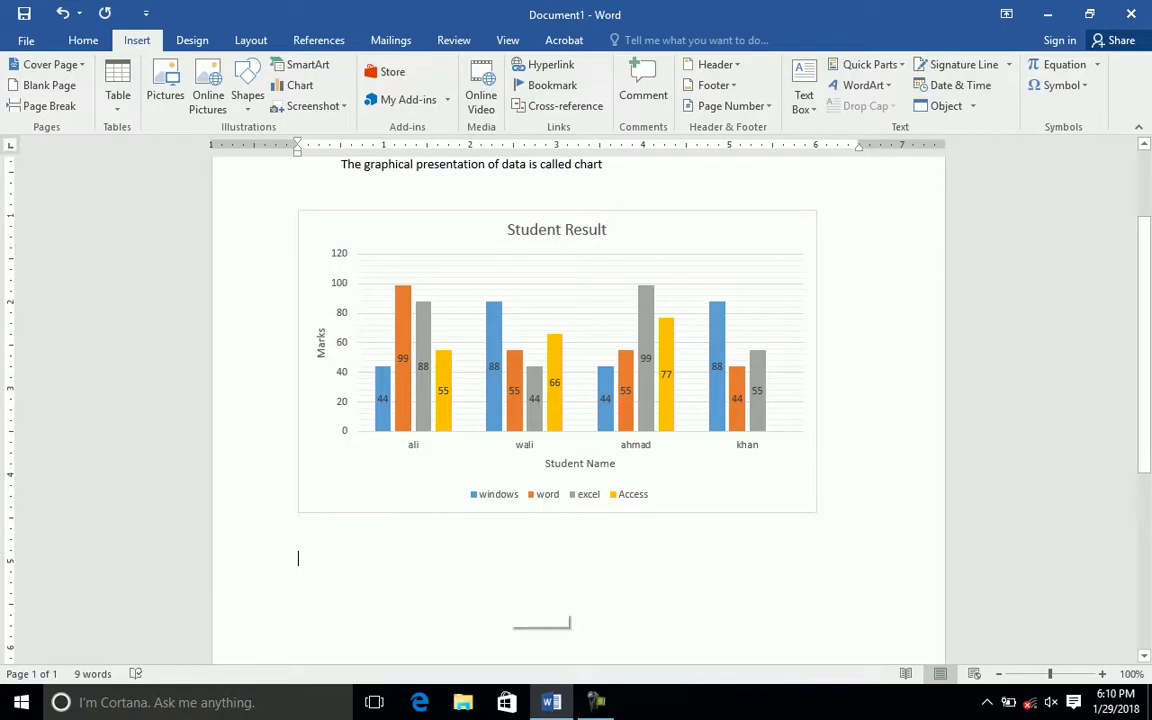
key("super+d")
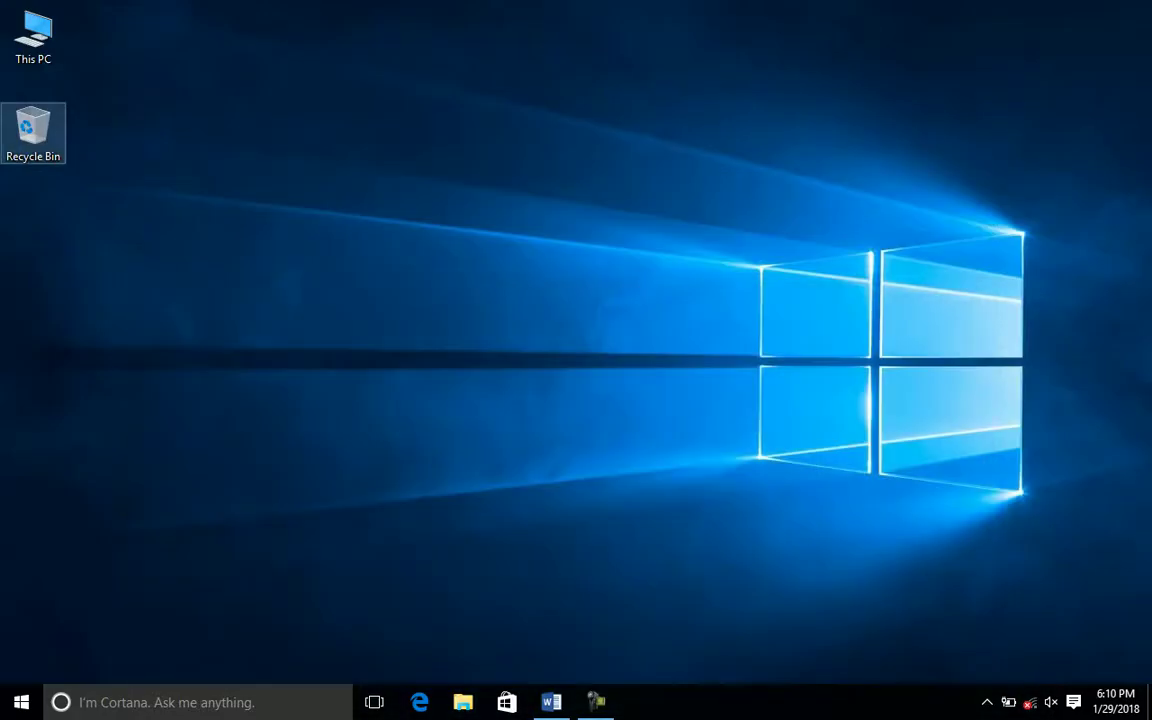
key("super+d")
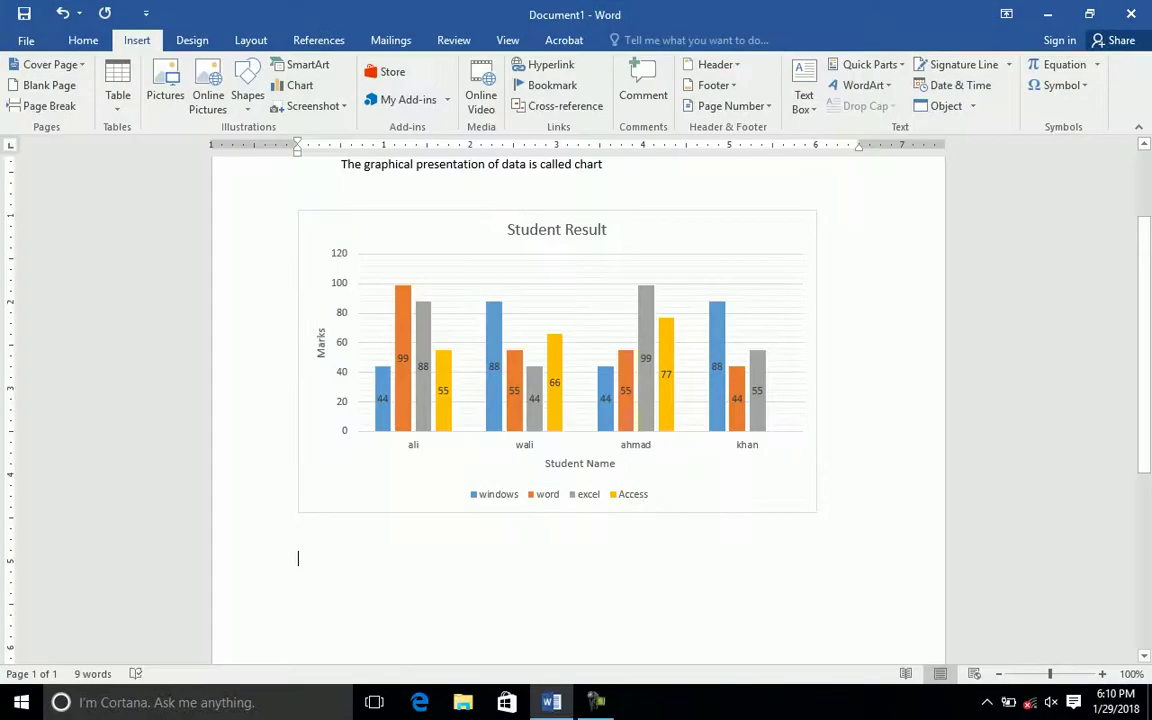
Insert a screen clipping of the desktop's top-left icons, then delete it.
left_click(275, 106)
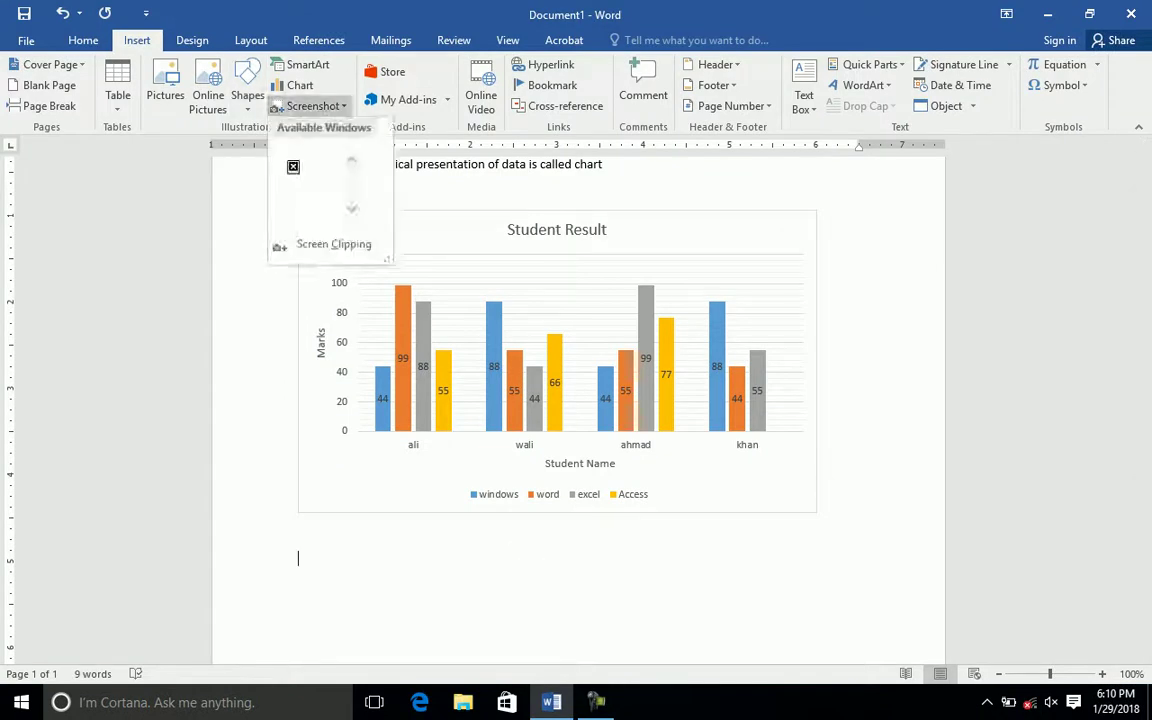
left_click(333, 244)
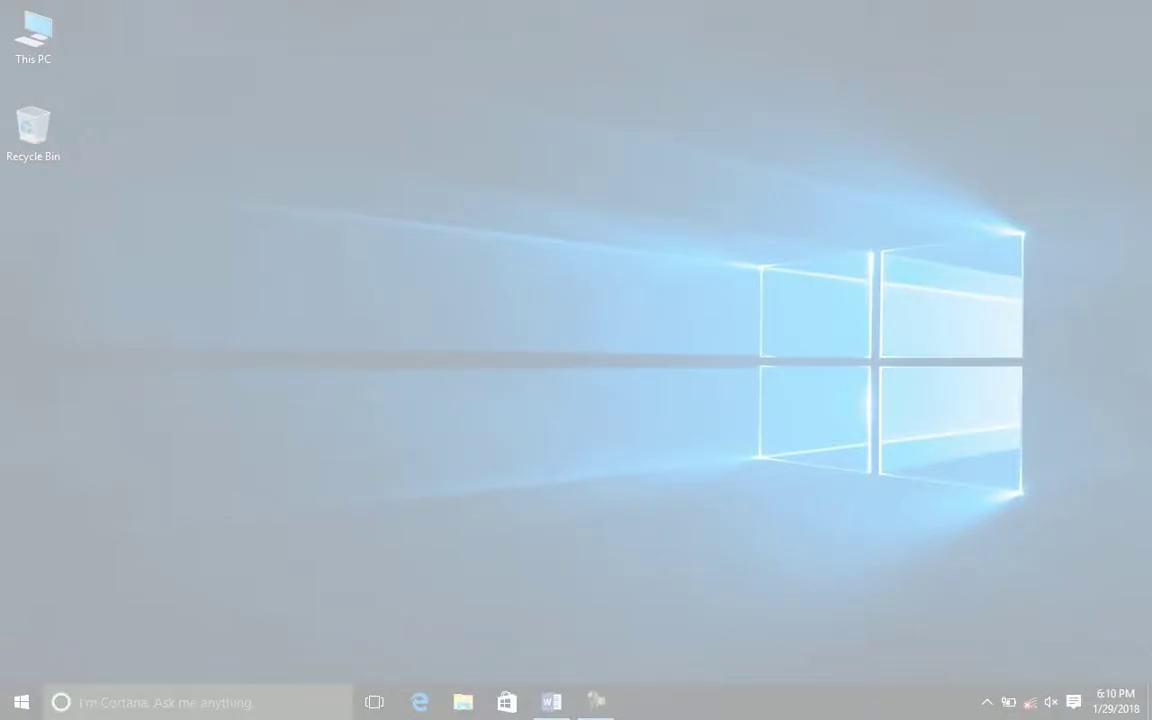
left_click_drag(1, 1, 182, 290)
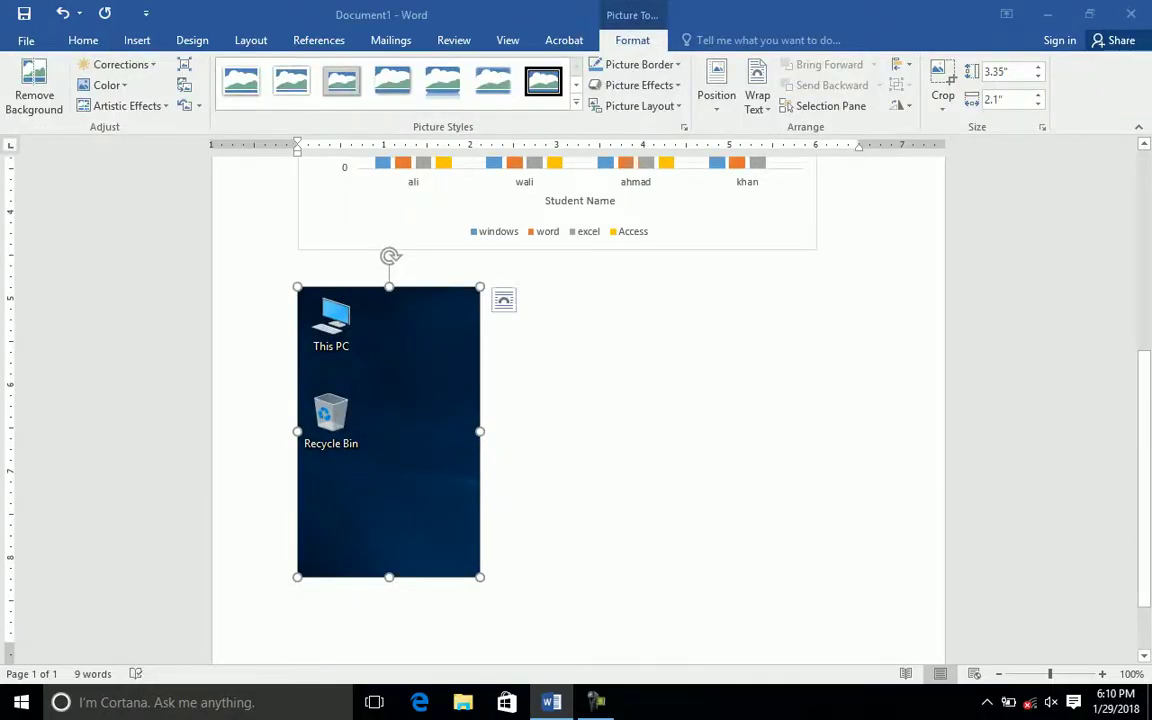
left_click(650, 450)
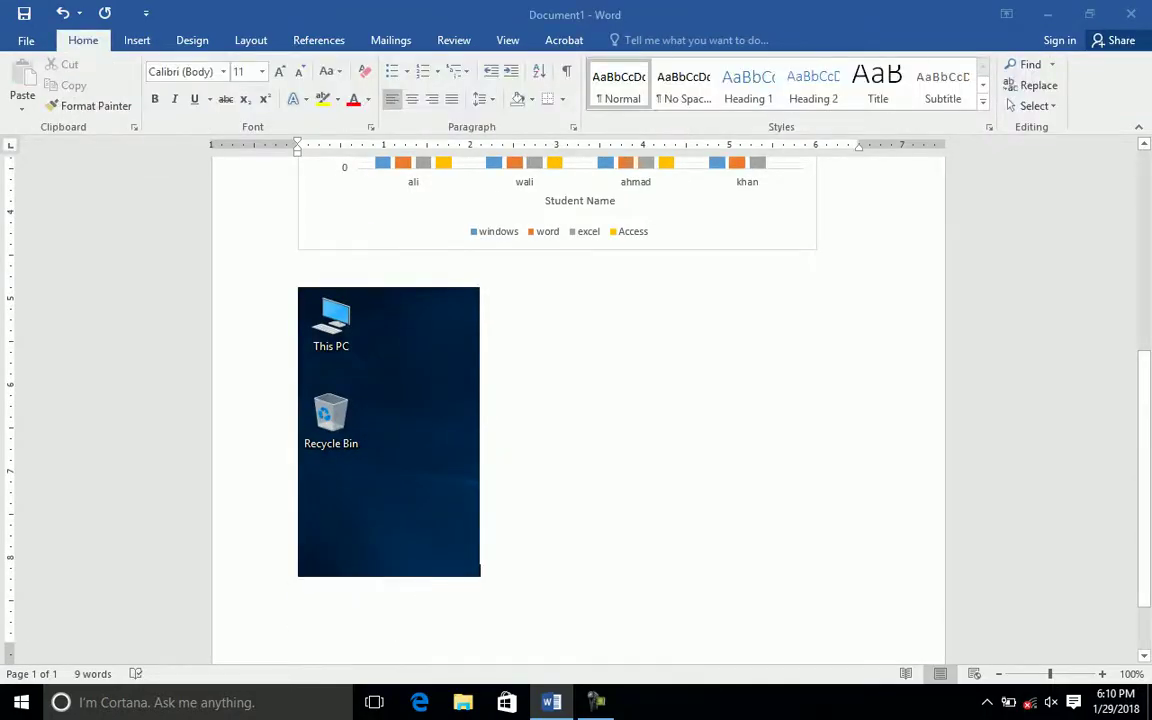
left_click(432, 513)
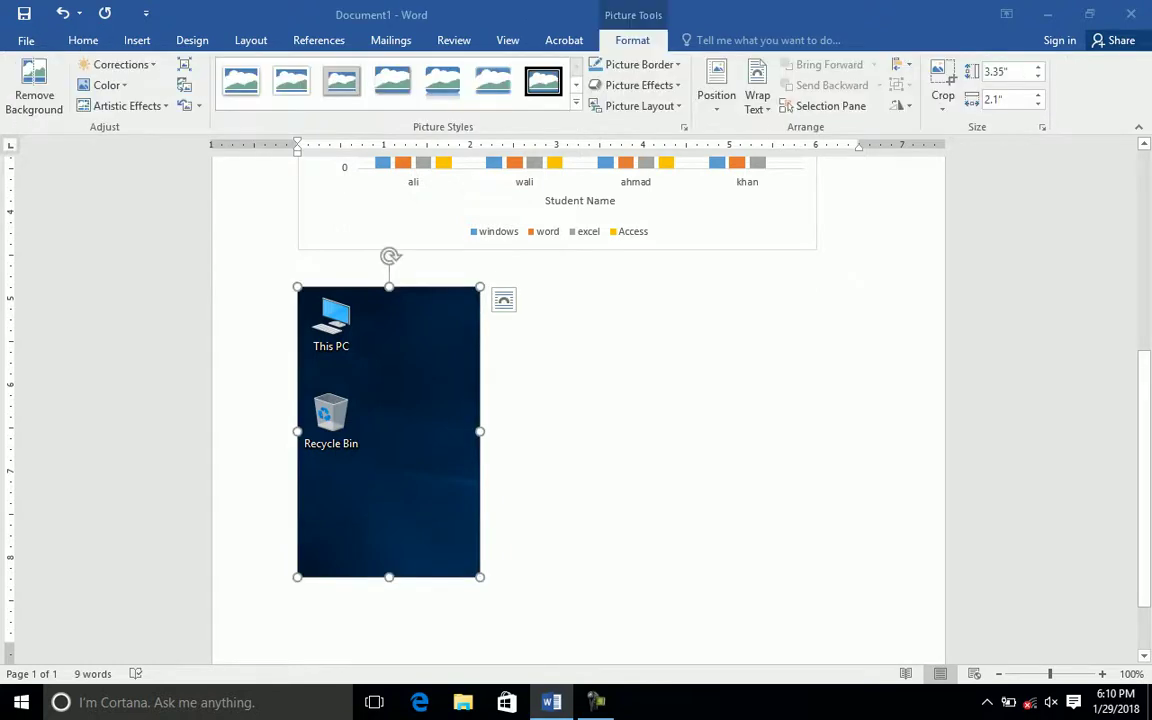
key("Delete")
Insert a screen clipping of the full-width taskbar strip below the chart.
left_click(137, 40)
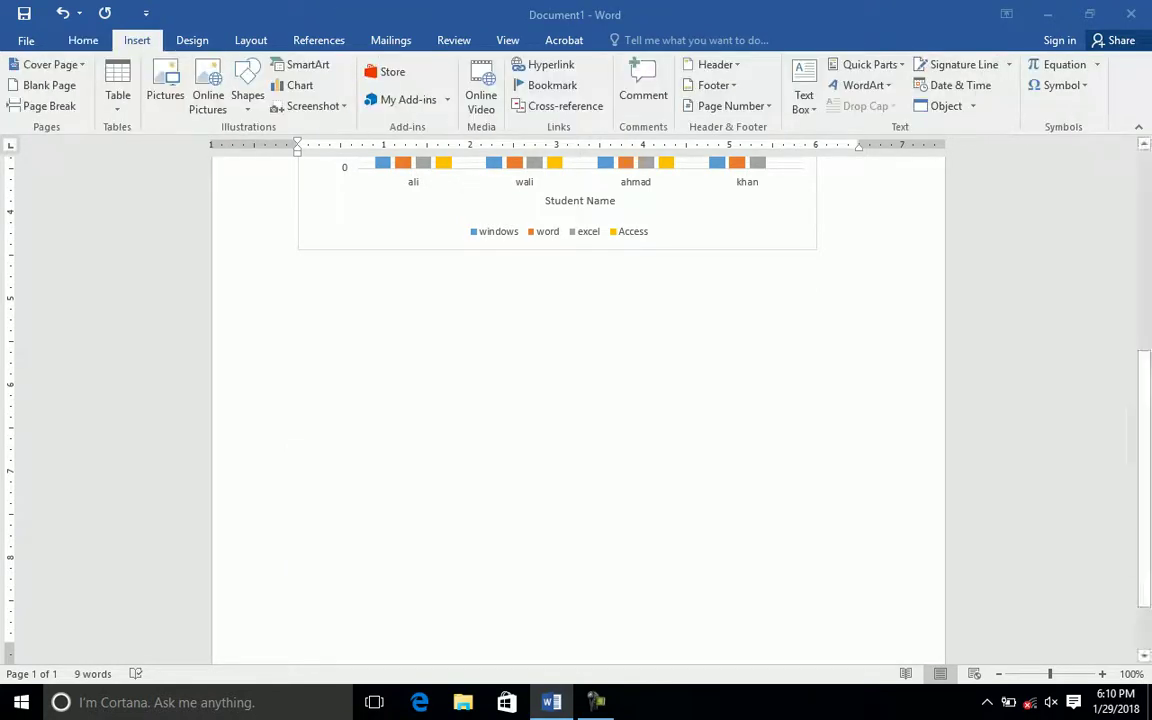
left_click(316, 106)
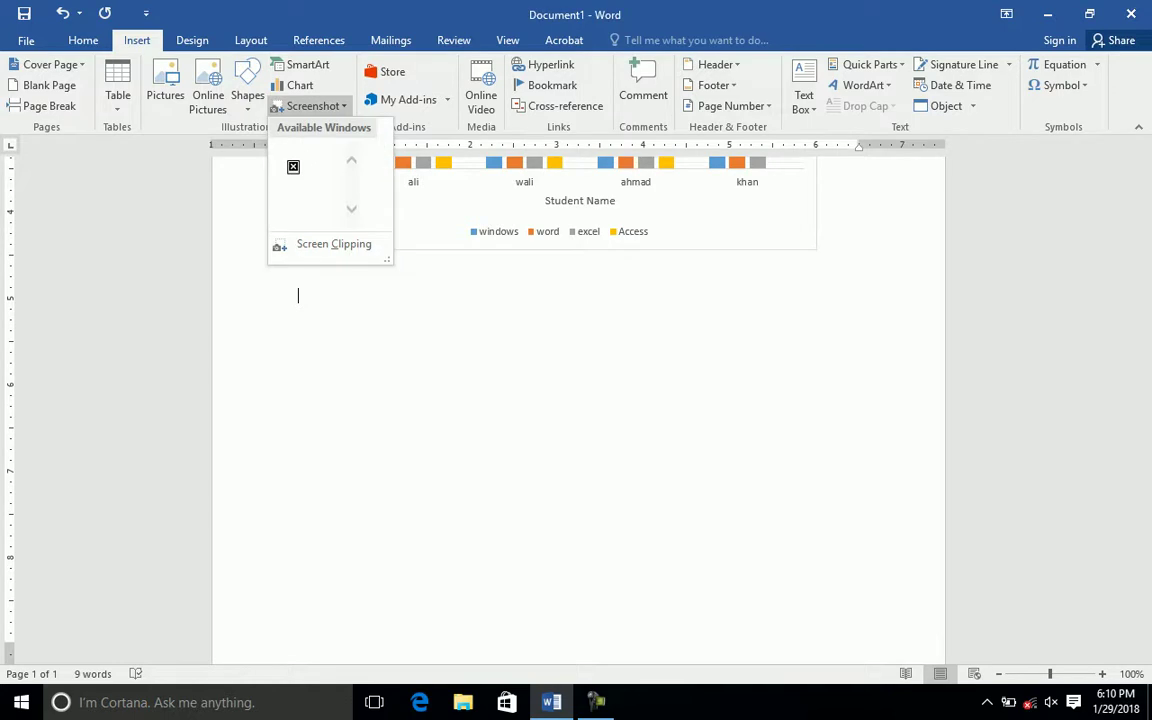
left_click(334, 242)
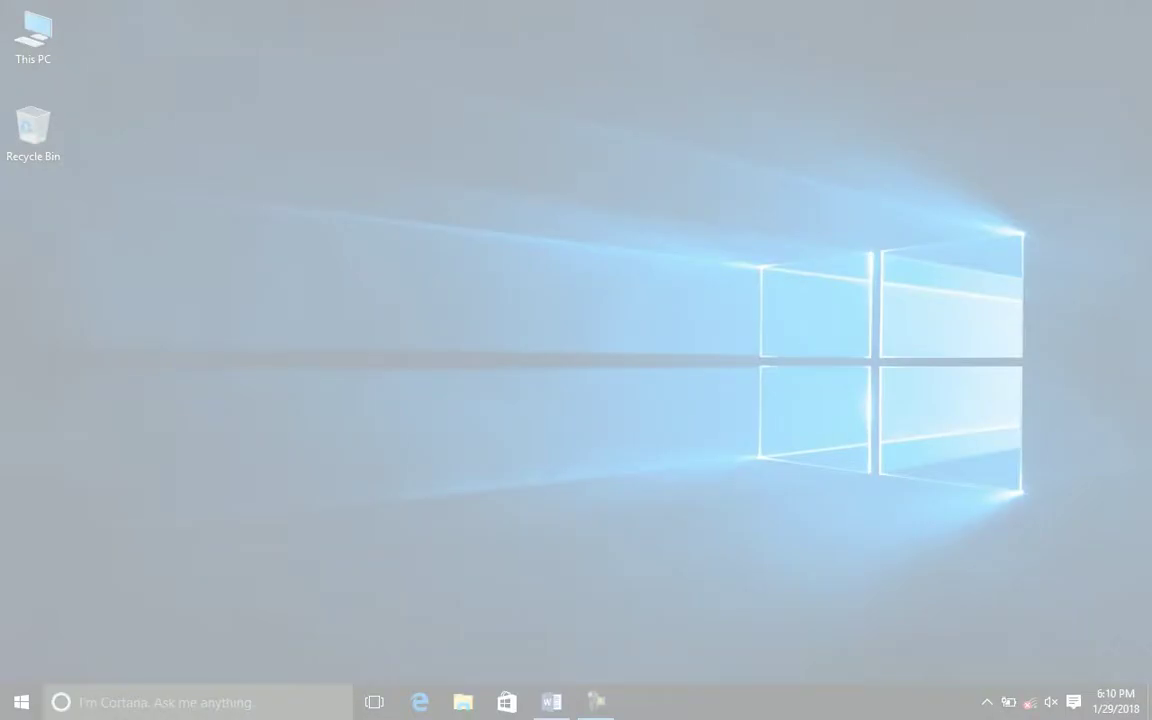
left_click_drag(8, 650, 1150, 718)
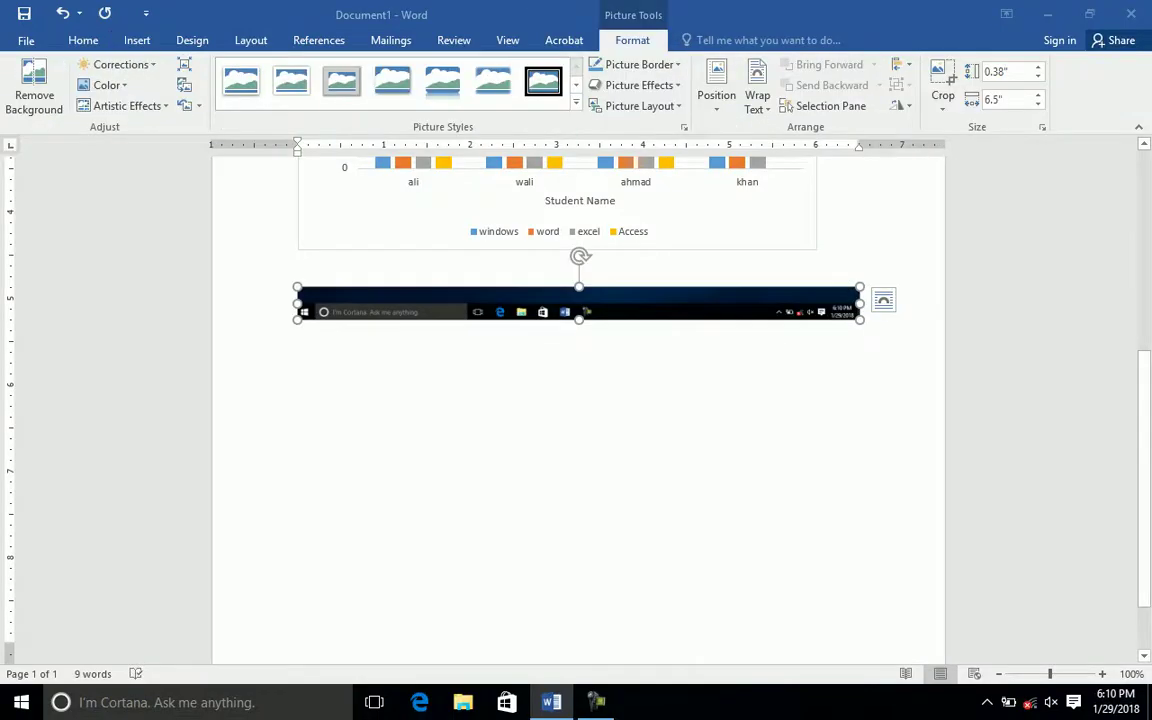
Delete the taskbar clipping, launch Excel 2016 with a blank workbook, and minimize it.
key("Delete")
key("super")
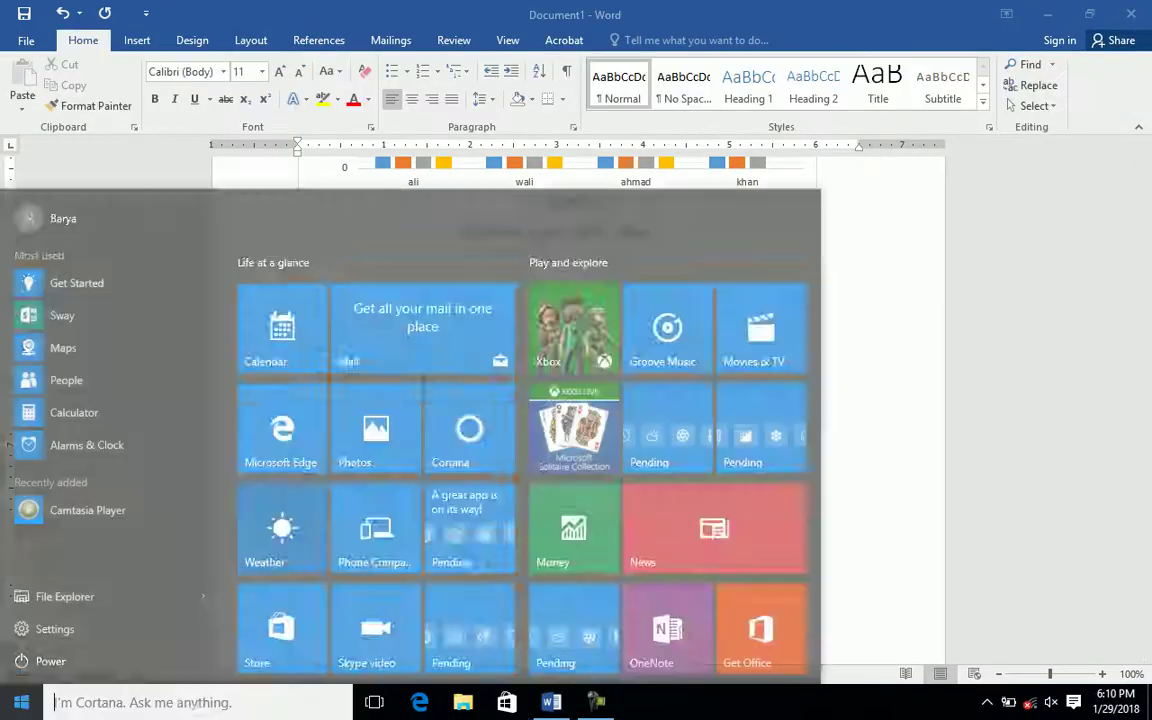
type("excel")
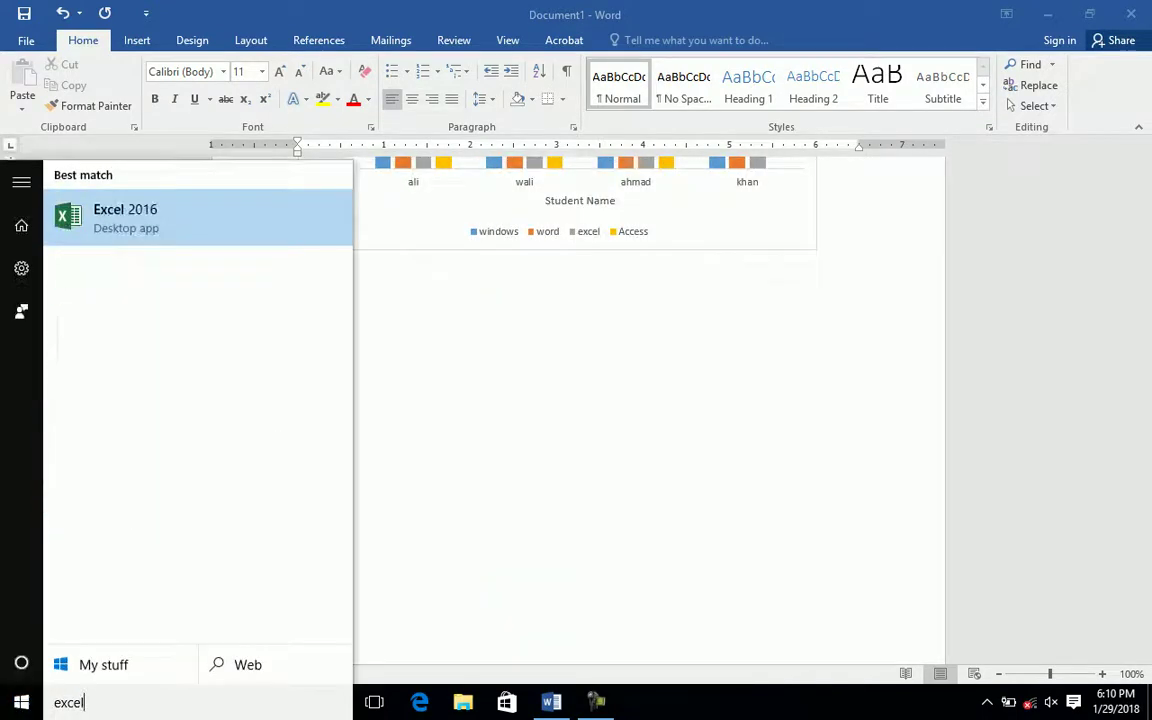
key("Return")
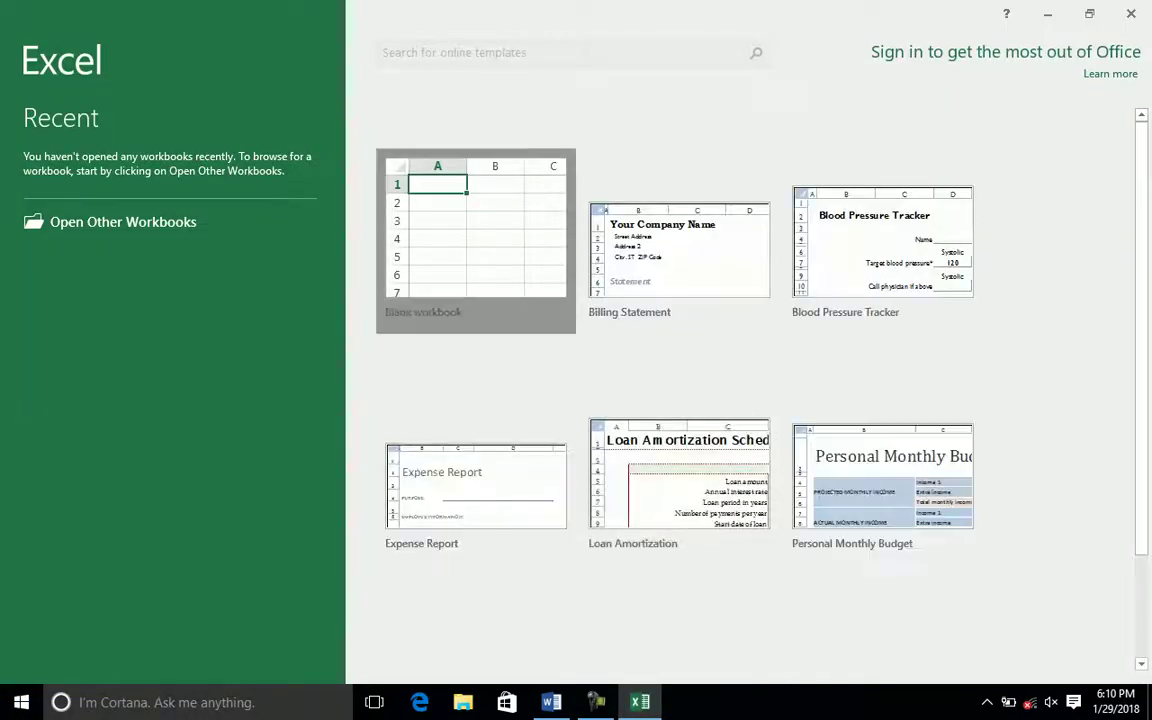
left_click(453, 237)
left_click(453, 237)
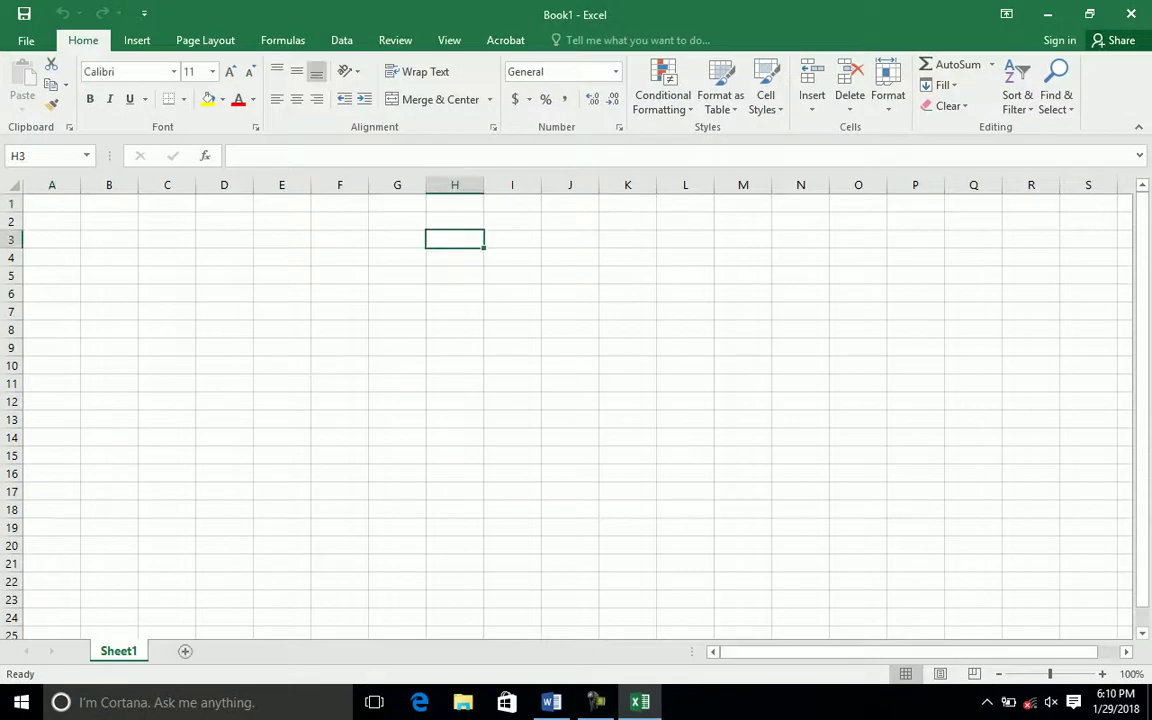
left_click(1047, 14)
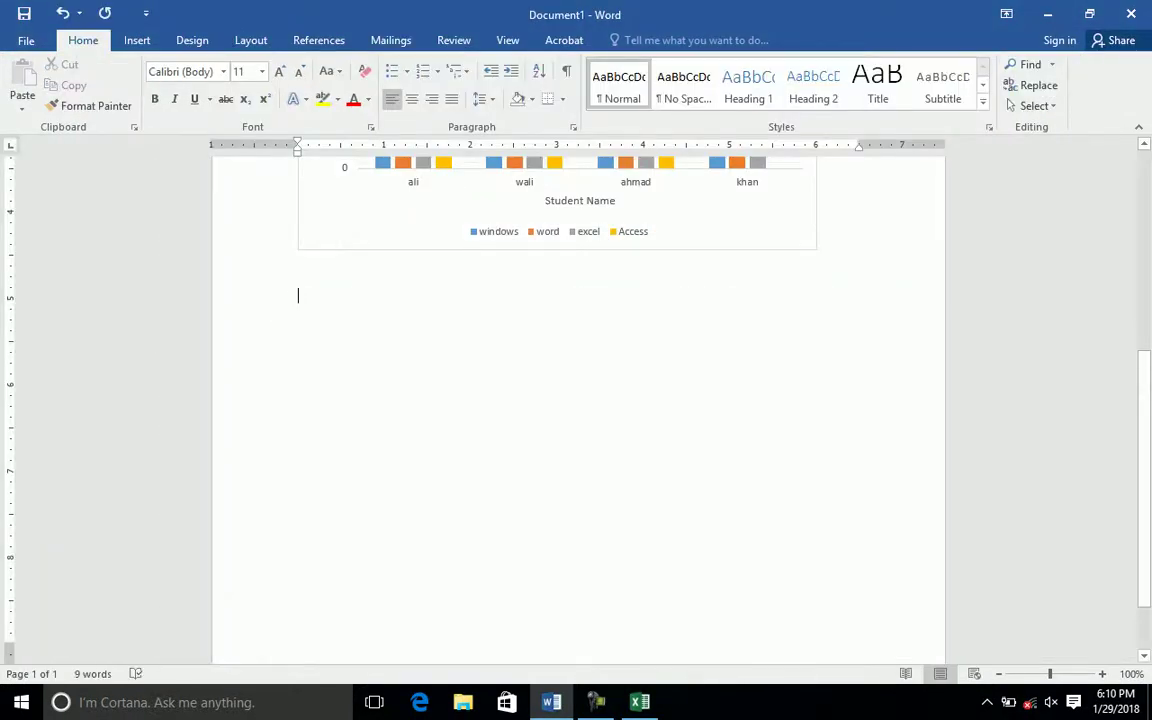
Return to Word and show the Screenshot choices, now including the Excel window.
key("alt+Tab")
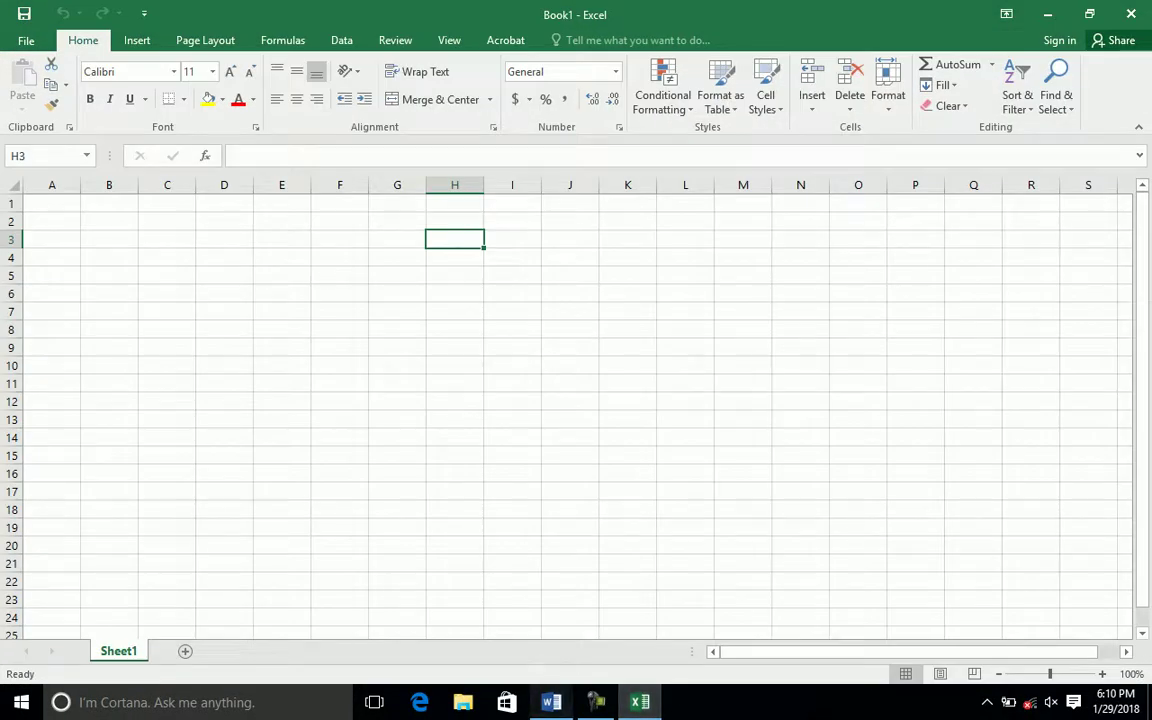
key("alt+Tab")
left_click(137, 40)
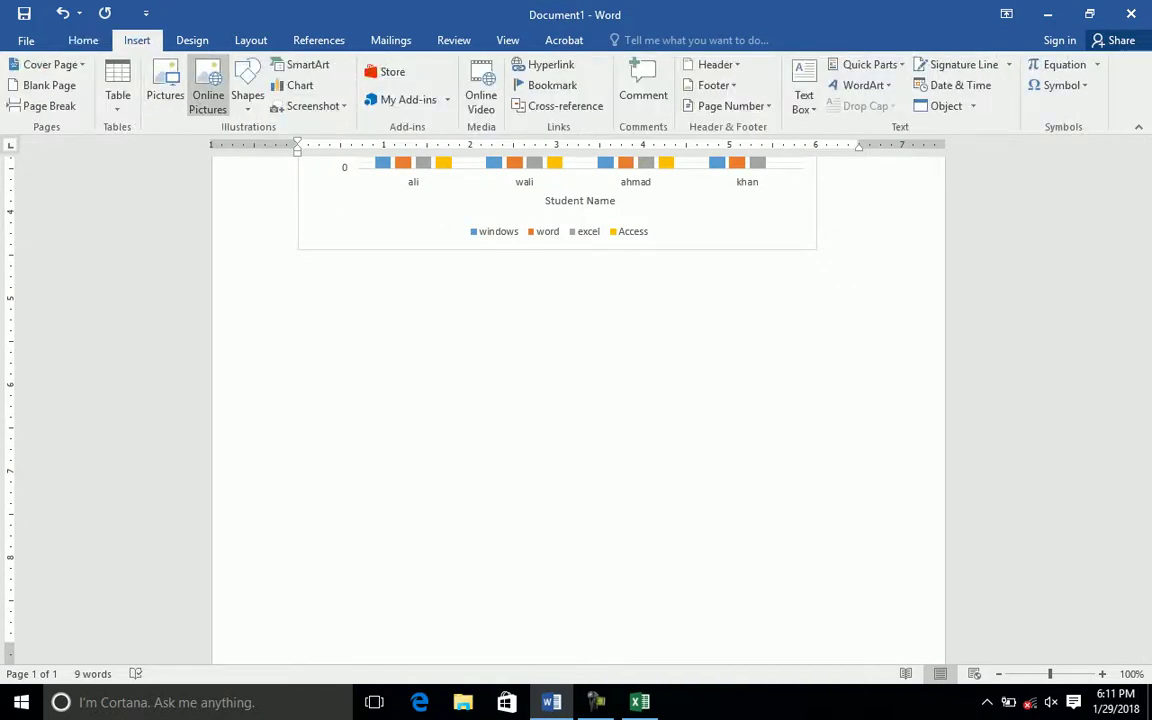
left_click(313, 106)
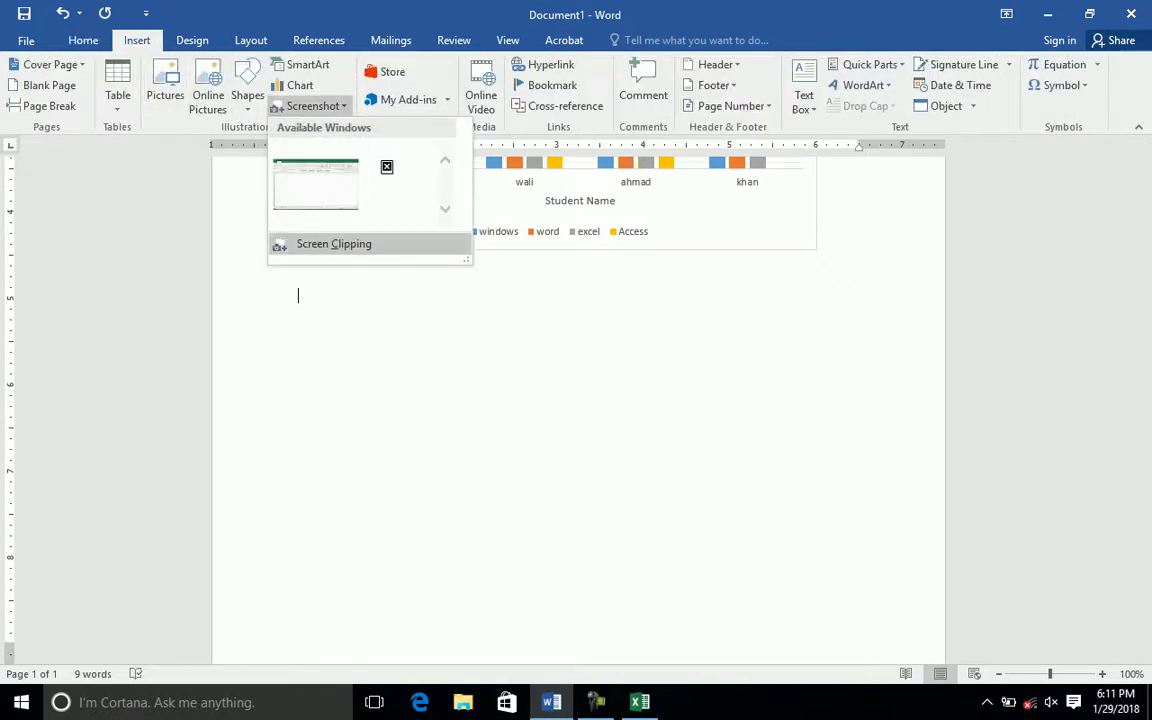
Insert a screen clipping of Excel's Styles, Cells and Editing ribbon groups under the Student Result chart.
left_click(334, 244)
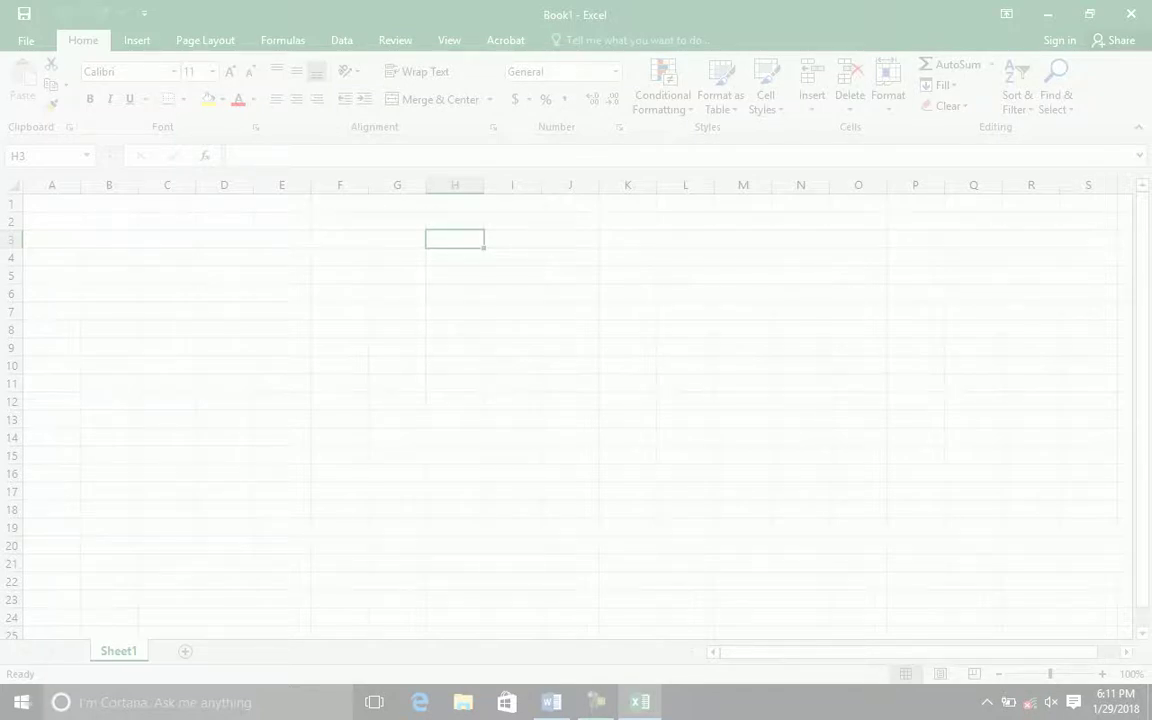
left_click_drag(609, 50, 1077, 165)
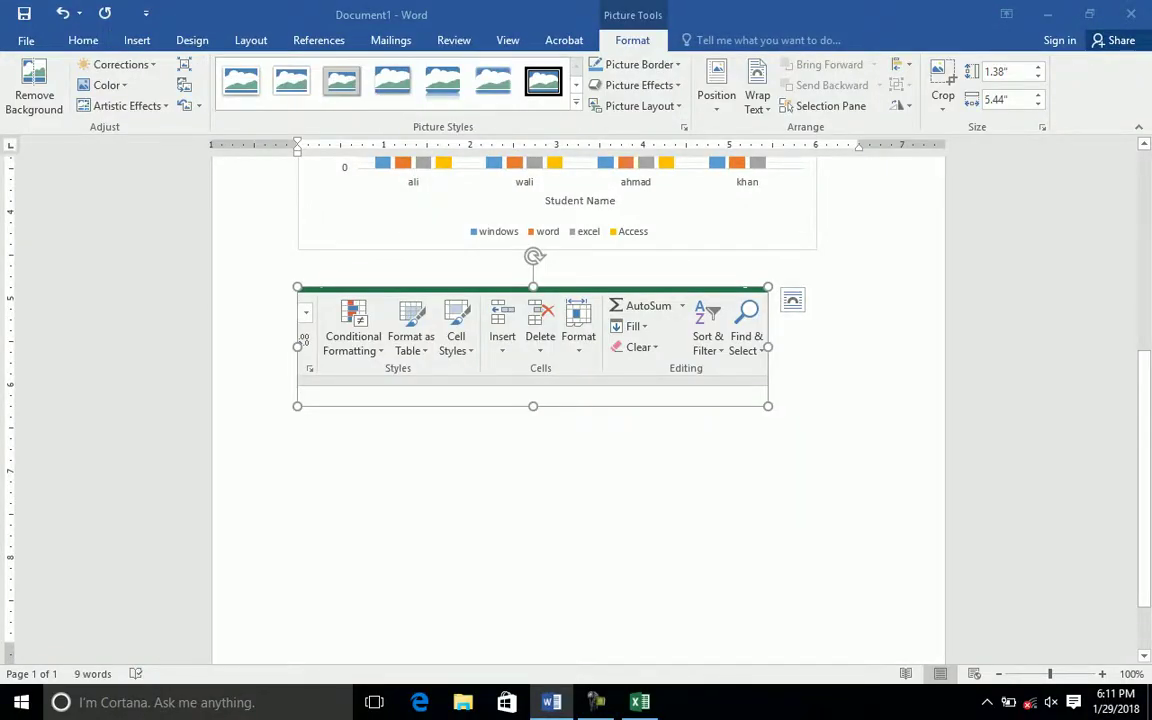
left_click(768, 399)
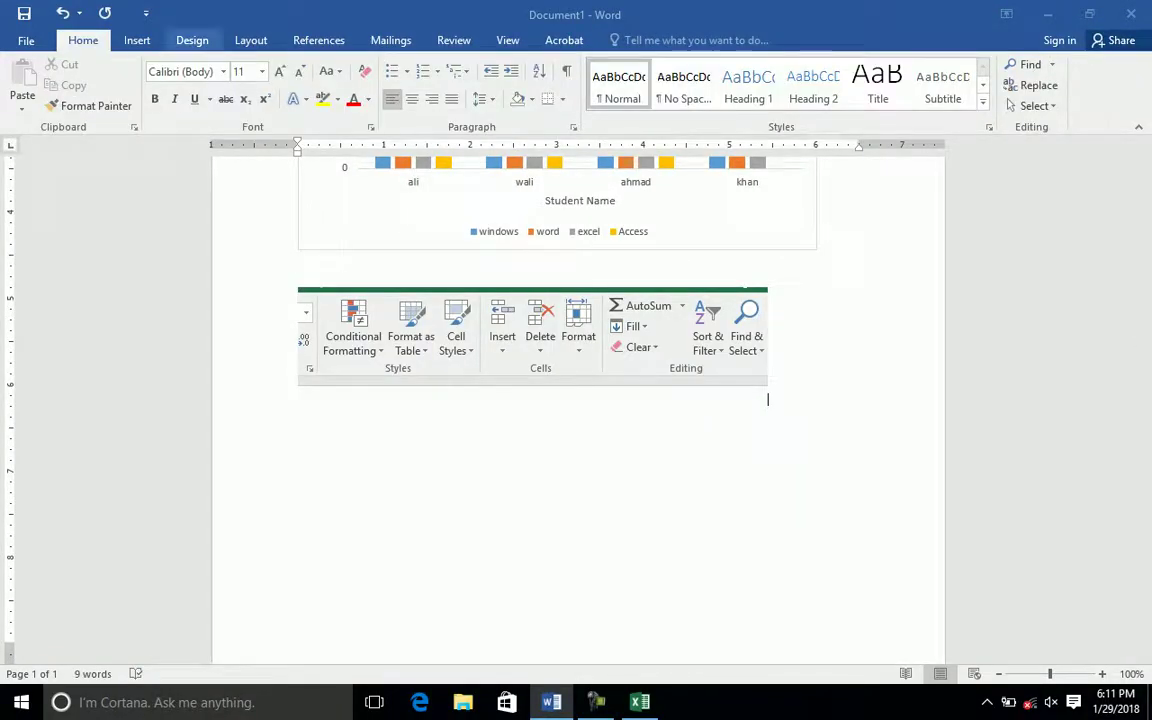
left_click(137, 40)
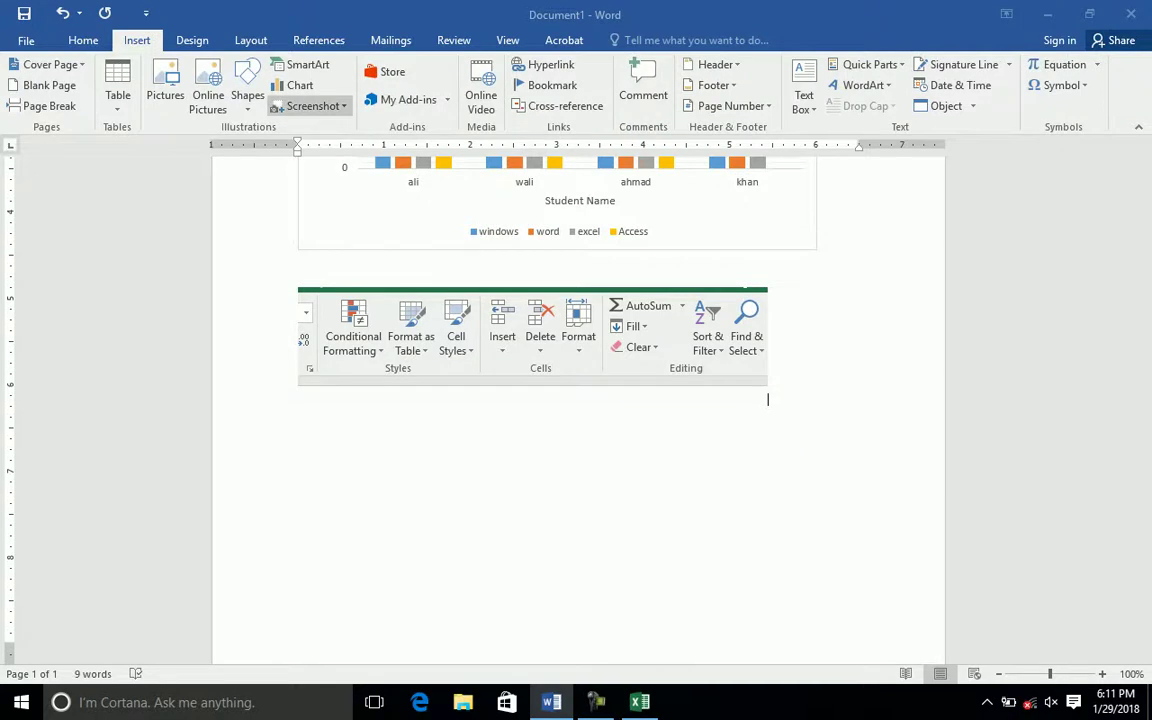